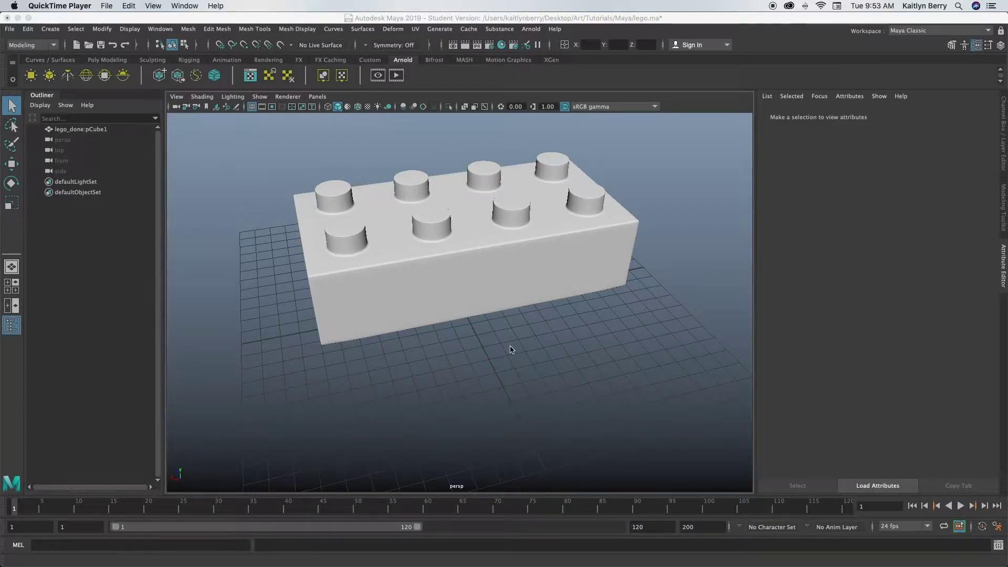
- Hide the viewport grid and examine the finished brick's hollow underside and studded top
{"action": "left_click", "coordinate": [527, 284]}
{"action": "left_click_drag", "start_coordinate": [483, 384], "coordinate": [412, 308], "text": "alt"}
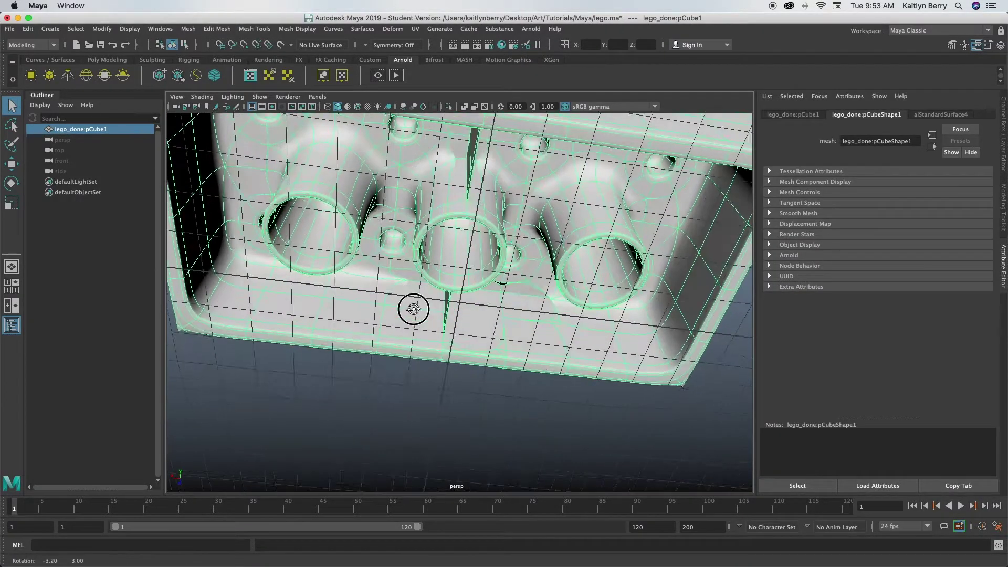
{"action": "left_click", "coordinate": [253, 107]}
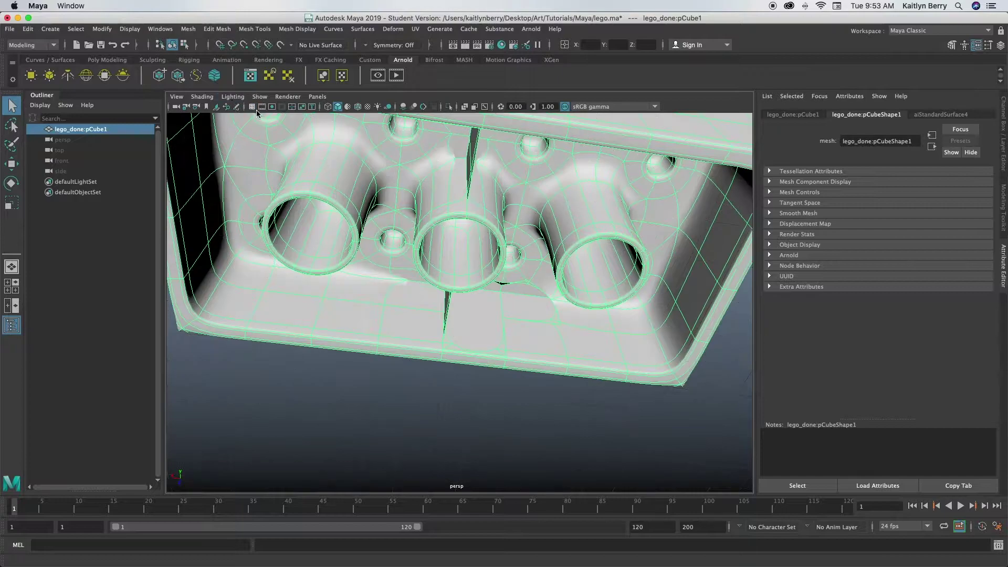
{"action": "right_click_drag", "start_coordinate": [588, 208], "coordinate": [380, 216], "text": "alt"}
{"action": "left_click_drag", "start_coordinate": [380, 216], "coordinate": [621, 194], "text": "alt"}
{"action": "left_click", "coordinate": [670, 158]}
{"action": "left_click_drag", "start_coordinate": [433, 212], "coordinate": [561, 305], "text": "alt"}
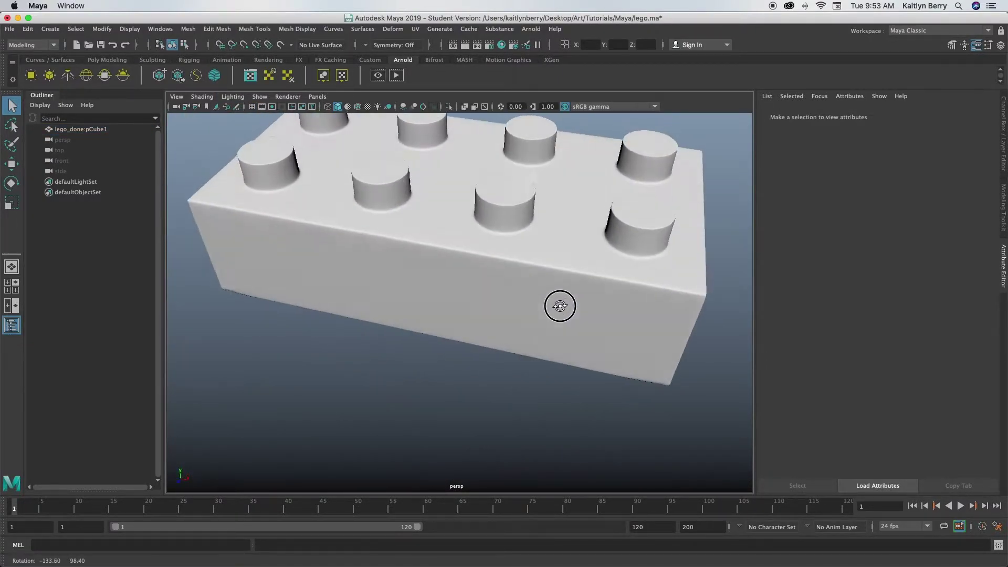
{"action": "right_click_drag", "start_coordinate": [560, 305], "coordinate": [364, 242], "text": "alt"}
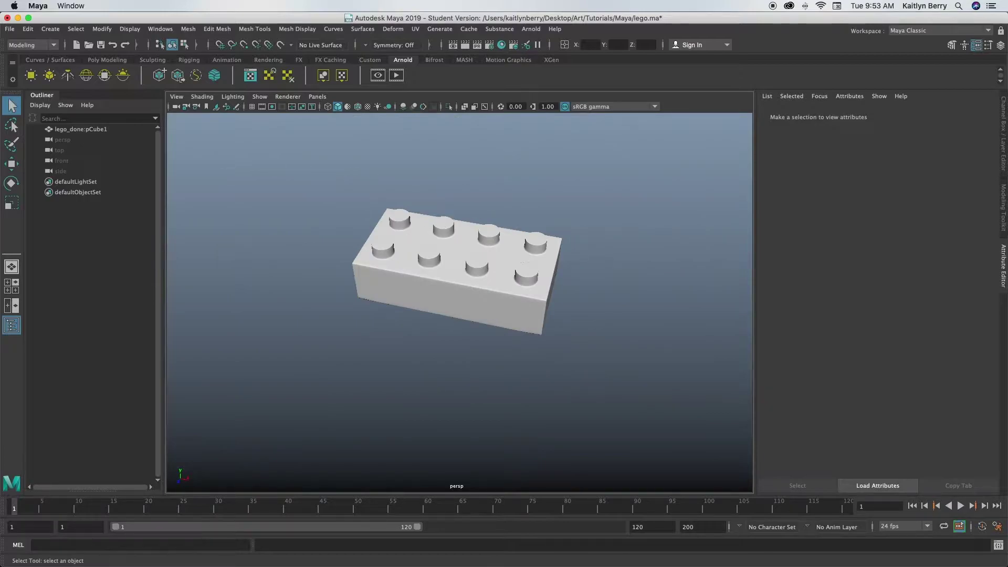
- Create a polygon cube in a new scene with width 8, height 2 and depth 4
{"action": "left_click", "coordinate": [10, 29]}
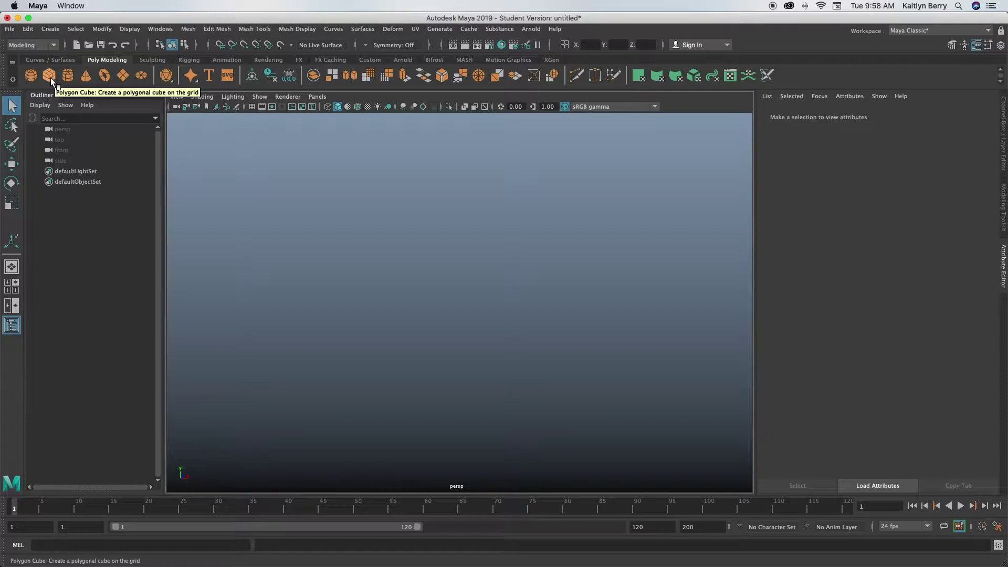
{"action": "left_click", "coordinate": [50, 78]}
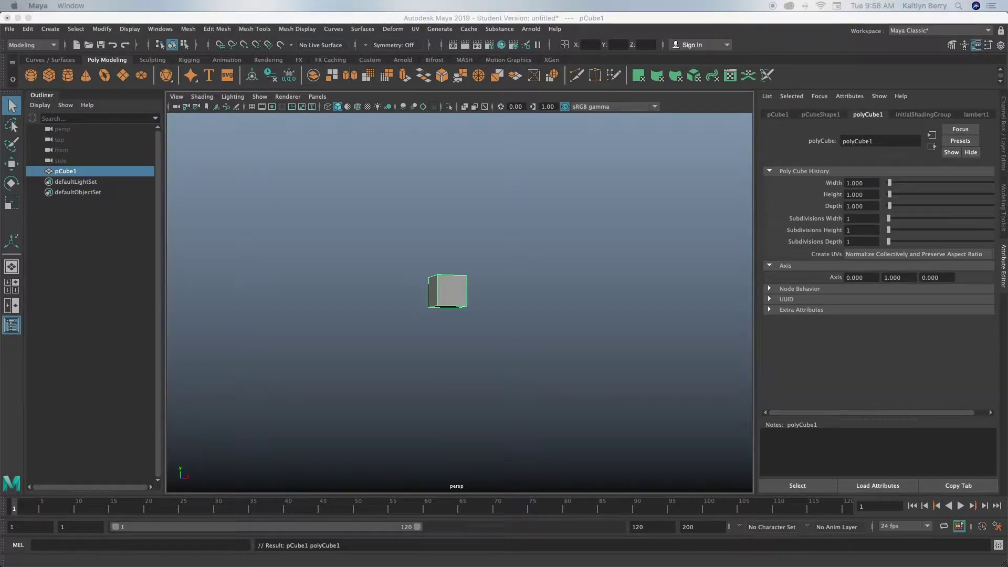
{"action": "left_click", "coordinate": [866, 183]}
{"action": "type", "text": "8"}
{"action": "left_click", "coordinate": [859, 195]}
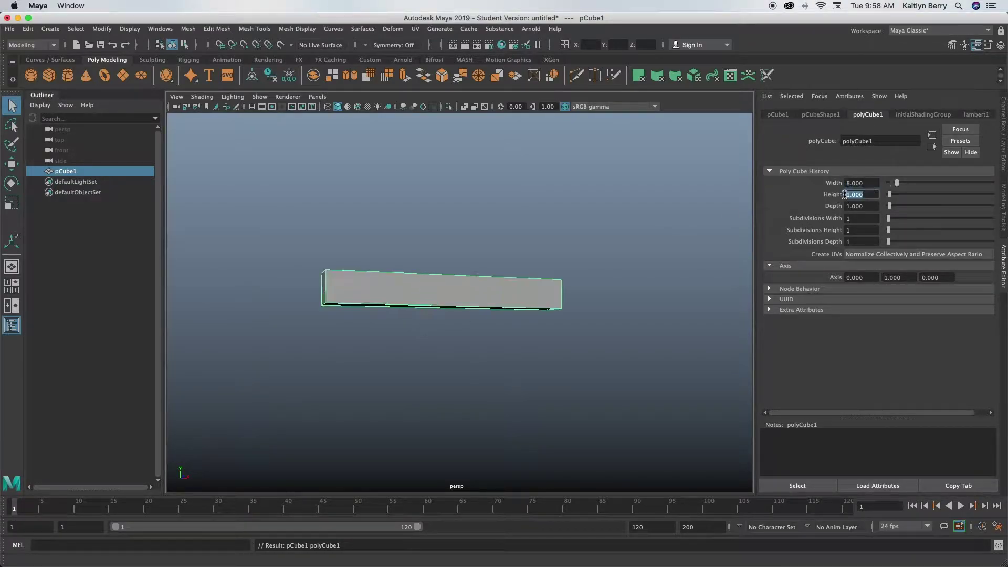
{"action": "type", "text": "2"}
{"action": "left_click", "coordinate": [845, 205]}
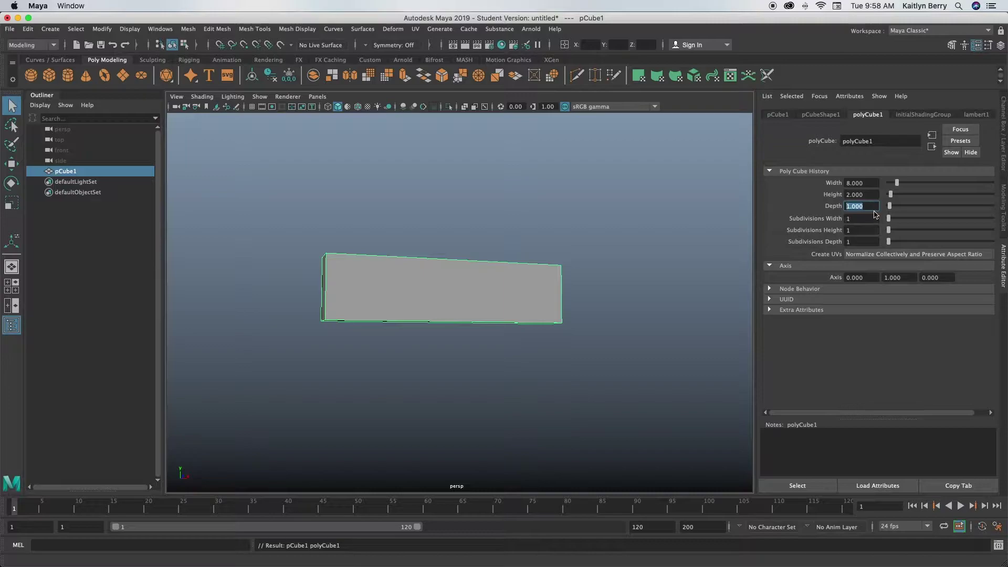
{"action": "type", "text": "4"}
- Set the cube's subdivisions to 8 in width, 2 in height and 4 in depth
{"action": "left_click", "coordinate": [851, 219]}
{"action": "type", "text": "8"}
{"action": "left_click", "coordinate": [846, 230]}
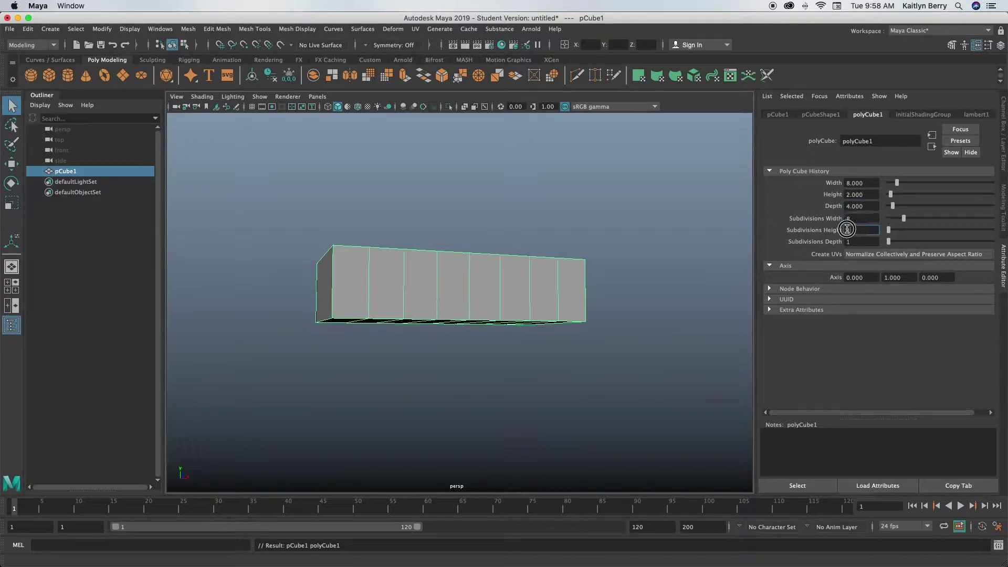
{"action": "type", "text": "2"}
{"action": "left_click", "coordinate": [843, 241]}
{"action": "left_click", "coordinate": [684, 241]}
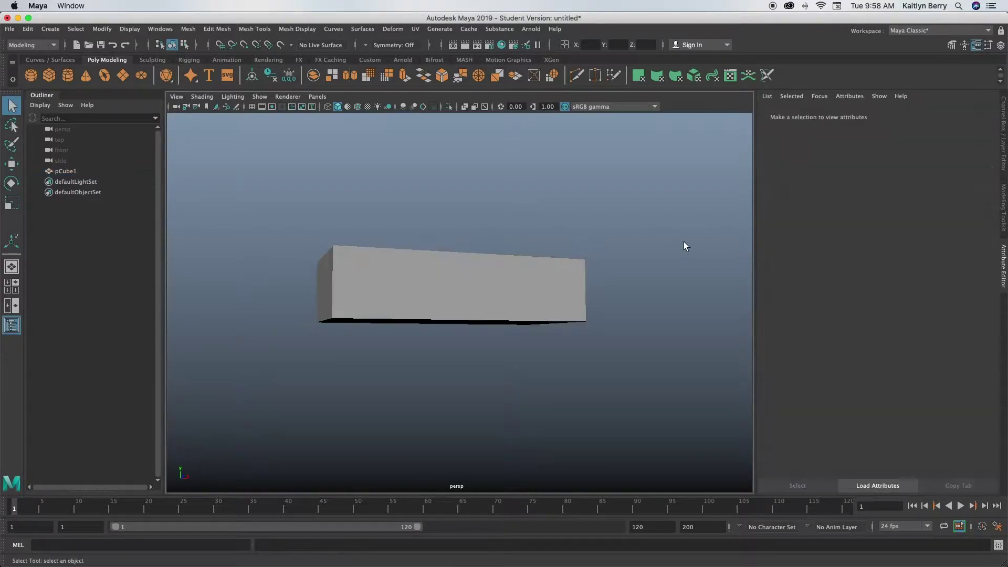
{"action": "left_click", "coordinate": [544, 262]}
- Select four alternating 2×2 face blocks on the brick's upper surface and extrude them with an offset of 0.5
{"action": "left_click_drag", "start_coordinate": [548, 210], "coordinate": [550, 243], "text": "alt"}
{"action": "right_click_drag", "start_coordinate": [379, 245], "coordinate": [468, 231], "text": "alt"}
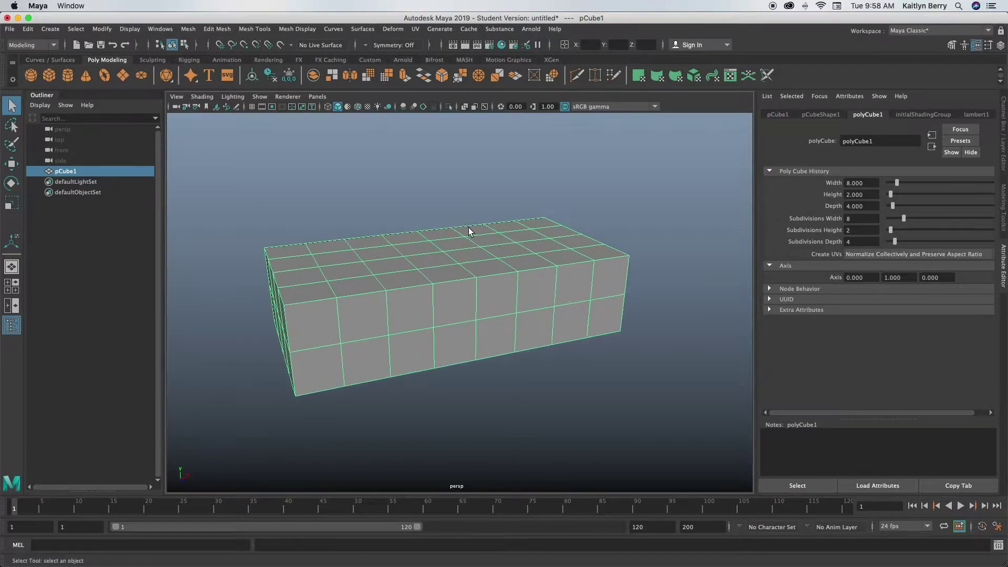
{"action": "middle_click_drag", "start_coordinate": [468, 231], "coordinate": [509, 301], "text": "alt"}
{"action": "left_click_drag", "start_coordinate": [509, 301], "coordinate": [475, 307], "text": "alt"}
{"action": "right_click_drag", "start_coordinate": [405, 273], "coordinate": [411, 291]}
{"action": "left_click_drag", "start_coordinate": [395, 272], "coordinate": [383, 290], "text": "shift"}
{"action": "left_click_drag", "start_coordinate": [445, 314], "coordinate": [441, 336], "text": "shift"}
{"action": "left_click_drag", "start_coordinate": [498, 288], "coordinate": [619, 356], "text": "shift"}
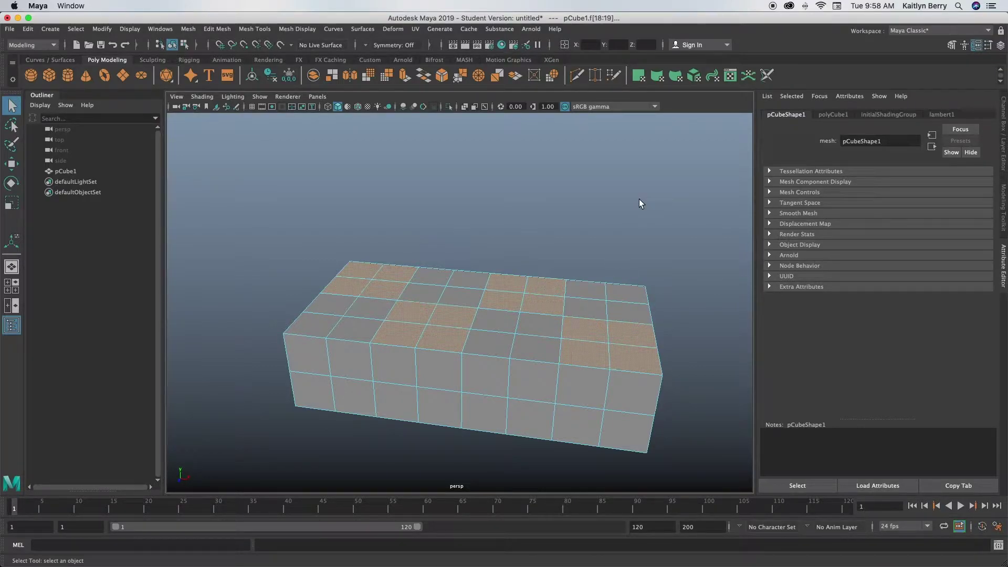
{"action": "key", "text": "ctrl+e"}
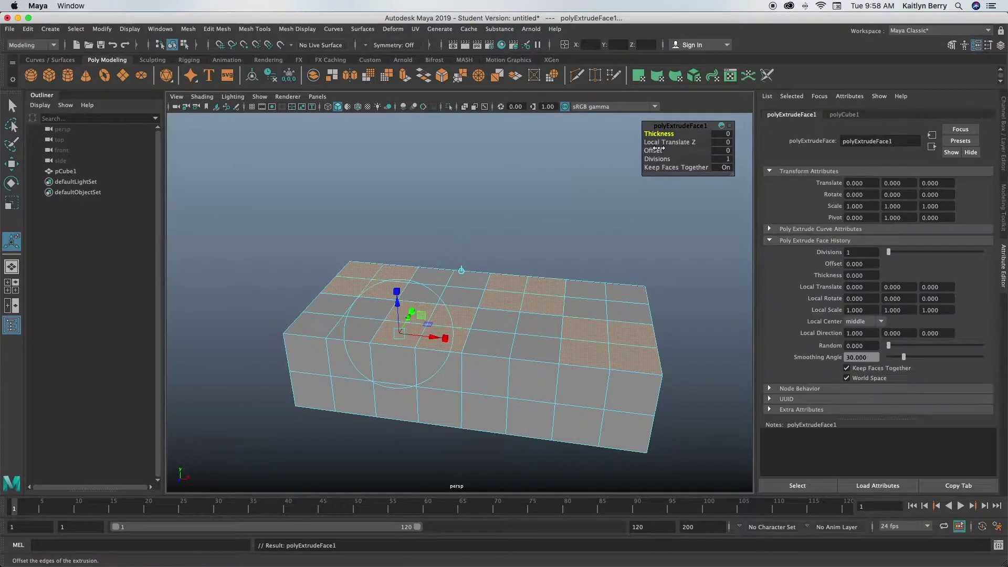
{"action": "left_click_drag", "start_coordinate": [655, 151], "coordinate": [682, 151]}
- Circularize the four inset face groups with a twist of 45
{"action": "left_click", "coordinate": [216, 28]}
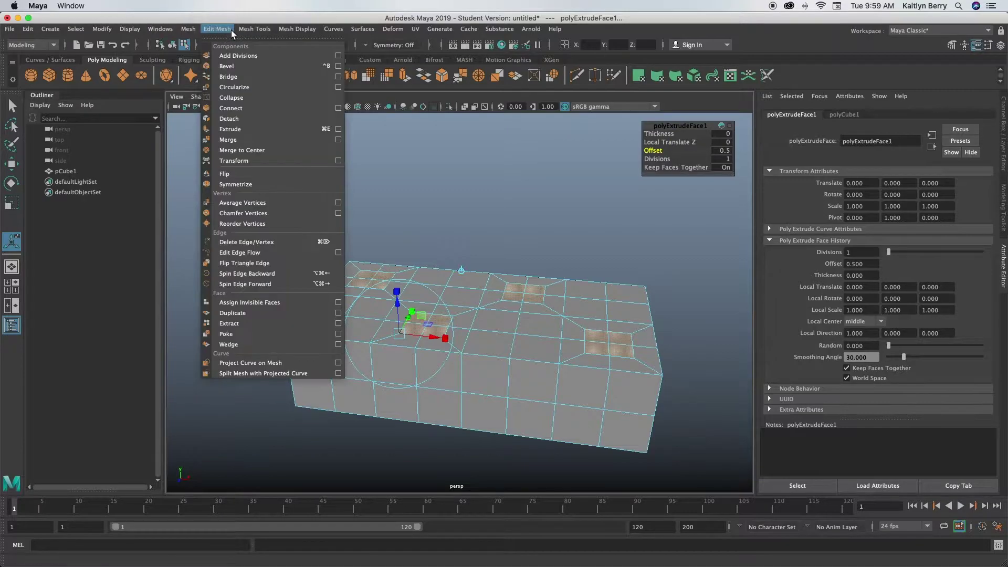
{"action": "left_click", "coordinate": [247, 88]}
{"action": "left_click", "coordinate": [730, 159]}
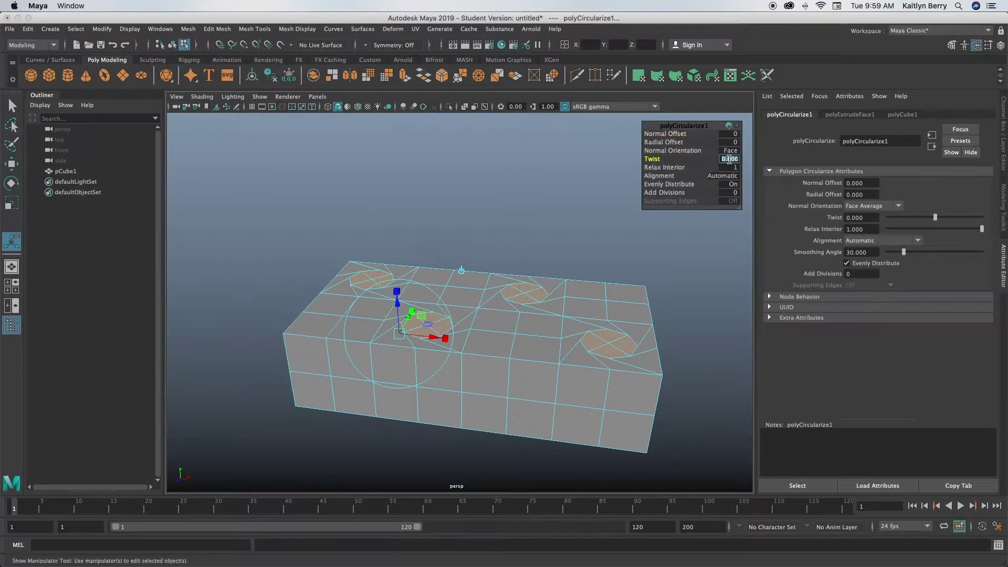
{"action": "type", "text": "45"}
{"action": "key", "text": "Return"}
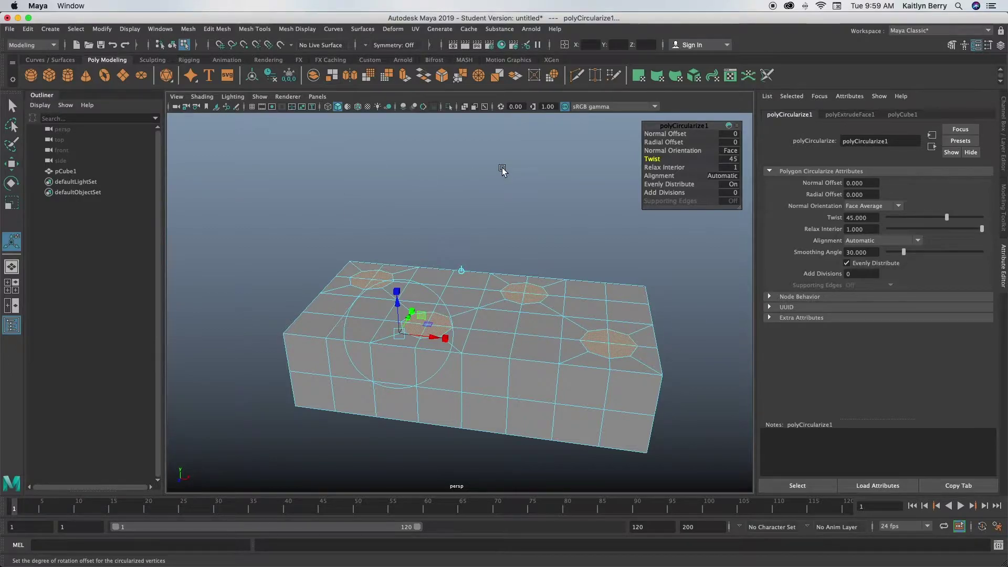
- Inset the four circular face groups with an offset of 0.1 and extrude them upward by thickness into studs
{"action": "key", "text": "ctrl+e"}
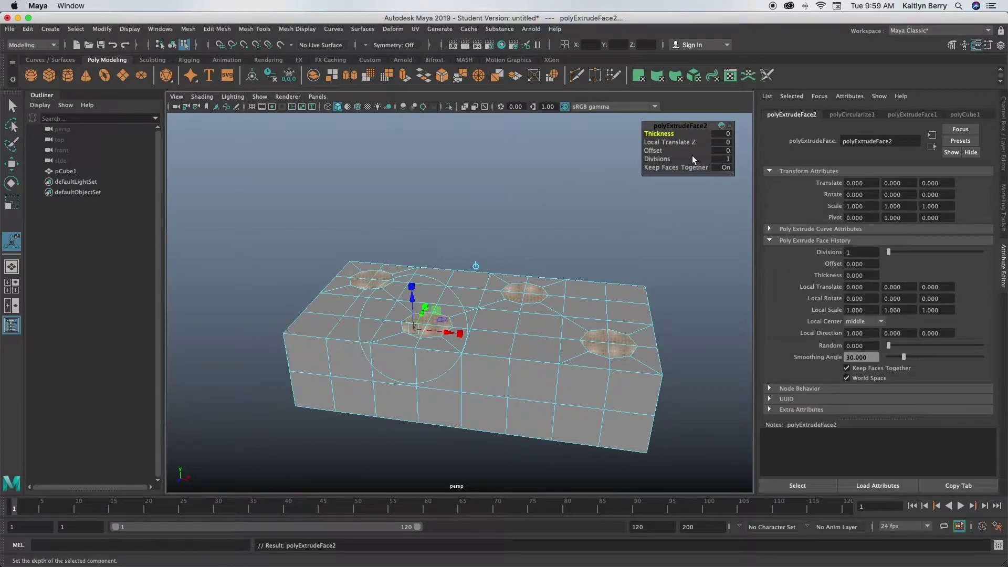
{"action": "left_click_drag", "start_coordinate": [656, 151], "coordinate": [663, 153]}
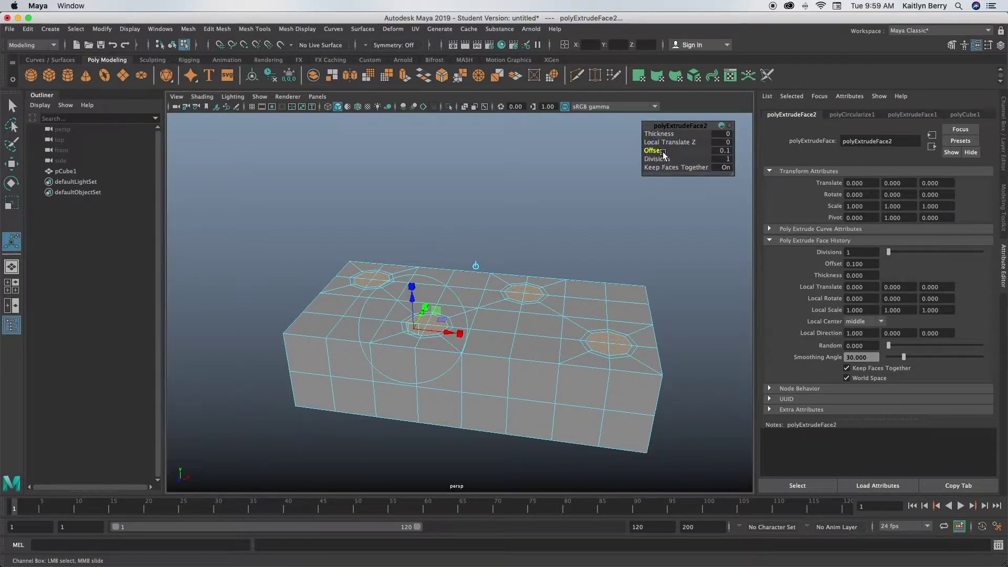
{"action": "key", "text": "ctrl+e"}
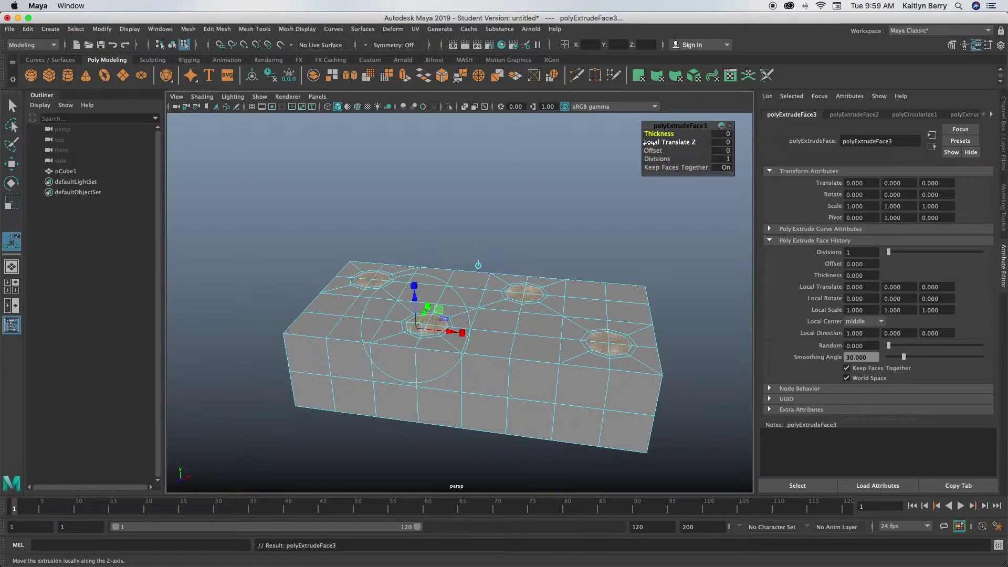
{"action": "left_click_drag", "start_coordinate": [658, 133], "coordinate": [683, 137]}
{"action": "left_click", "coordinate": [504, 176]}
- Select the four remaining 2×2 face blocks between the studs and extrude them with an offset of 0.5
{"action": "left_click", "coordinate": [478, 283]}
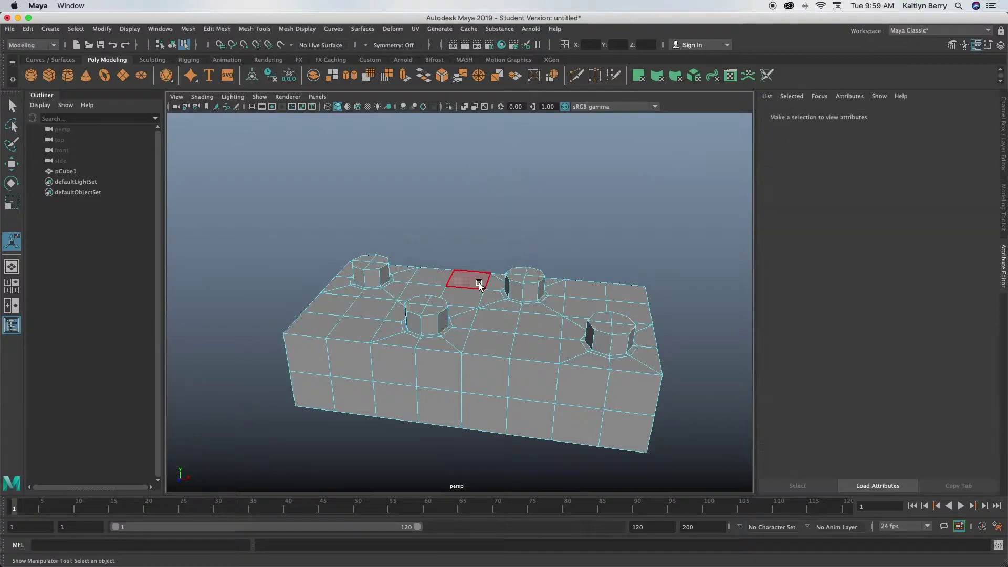
{"action": "key", "text": "q"}
{"action": "left_click_drag", "start_coordinate": [475, 283], "coordinate": [458, 296]}
{"action": "left_click_drag", "start_coordinate": [380, 310], "coordinate": [360, 322], "text": "shift"}
{"action": "left_click", "coordinate": [315, 321], "text": "shift"}
{"action": "left_click_drag", "start_coordinate": [525, 327], "coordinate": [502, 325], "text": "shift"}
{"action": "mouse_move", "coordinate": [614, 295]}
{"action": "left_mouse_down", "text": "shift"}
{"action": "mouse_move", "coordinate": [596, 300]}
{"action": "mouse_move", "coordinate": [612, 303]}
{"action": "left_mouse_up", "text": "shift"}
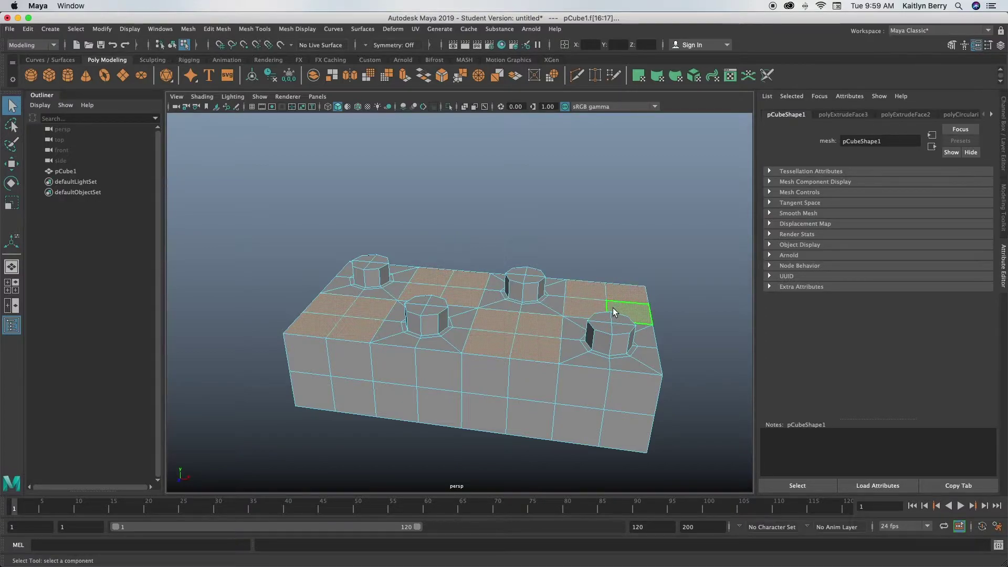
{"action": "key", "text": "ctrl+e"}
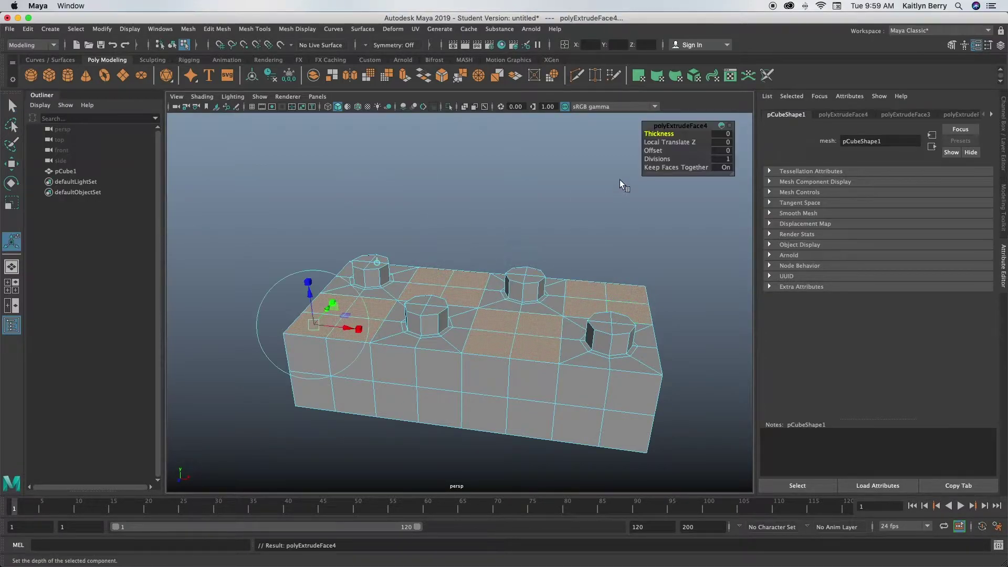
{"action": "left_click_drag", "start_coordinate": [652, 151], "coordinate": [680, 152]}
- Circularize the second set of four inset face groups with a twist of 45
{"action": "left_click", "coordinate": [216, 29]}
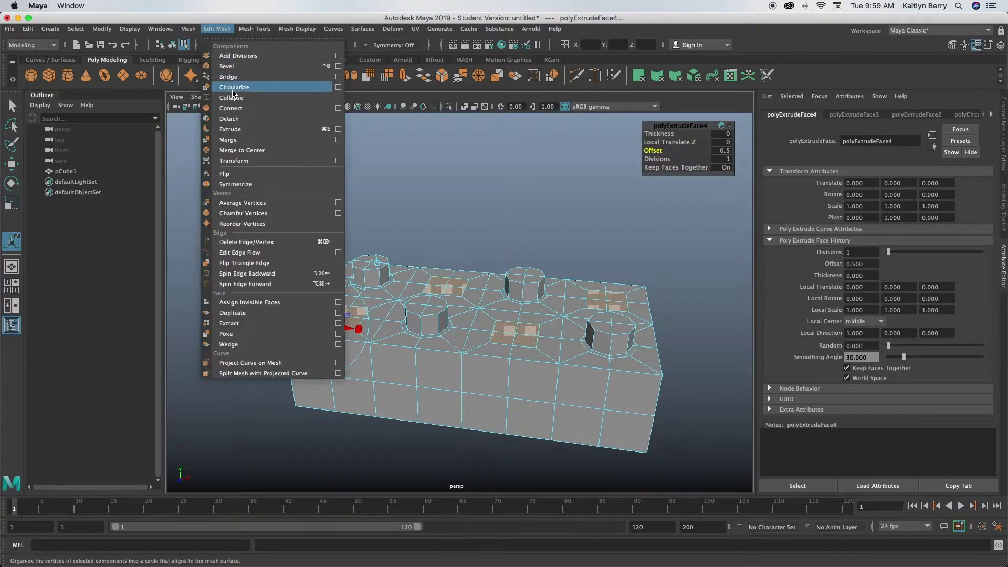
{"action": "left_click", "coordinate": [231, 89]}
{"action": "left_click", "coordinate": [735, 159]}
{"action": "type", "text": "45"}
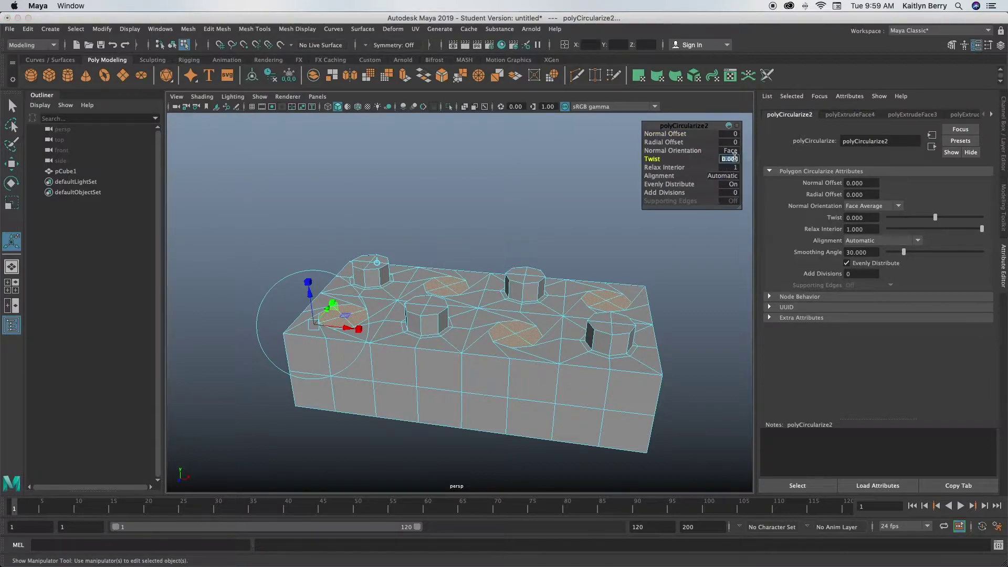
{"action": "key", "text": "Return"}
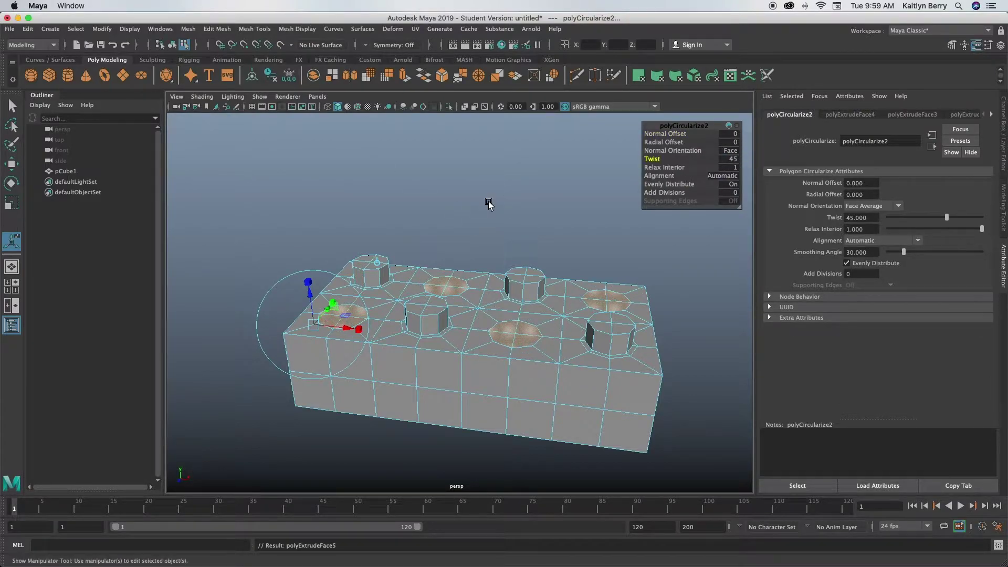
- Inset the second set of circular faces by about 0.1 and extrude them upward to match the existing studs
{"action": "key", "text": "ctrl+e"}
{"action": "left_click_drag", "start_coordinate": [662, 150], "coordinate": [668, 150]}
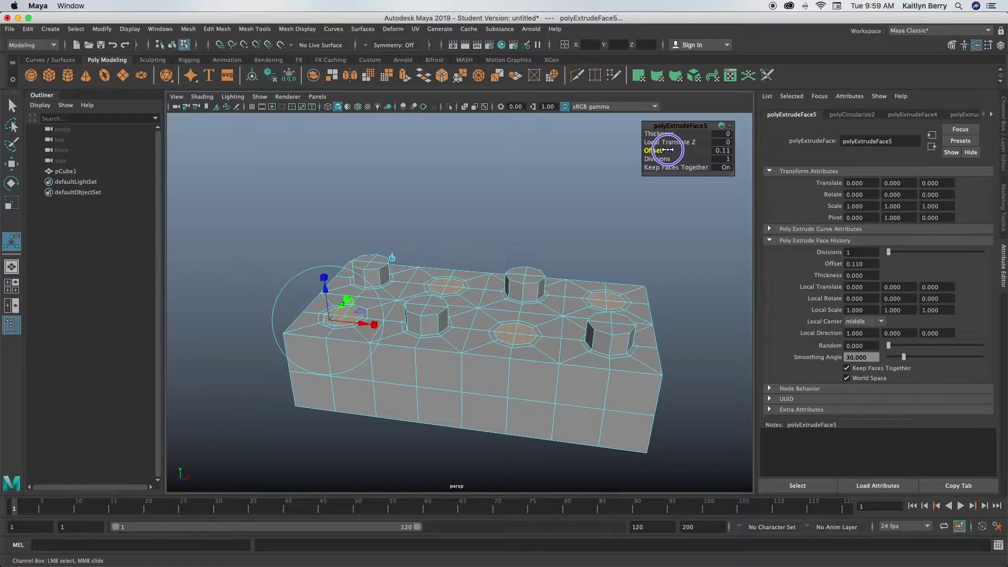
{"action": "key", "text": "ctrl+e"}
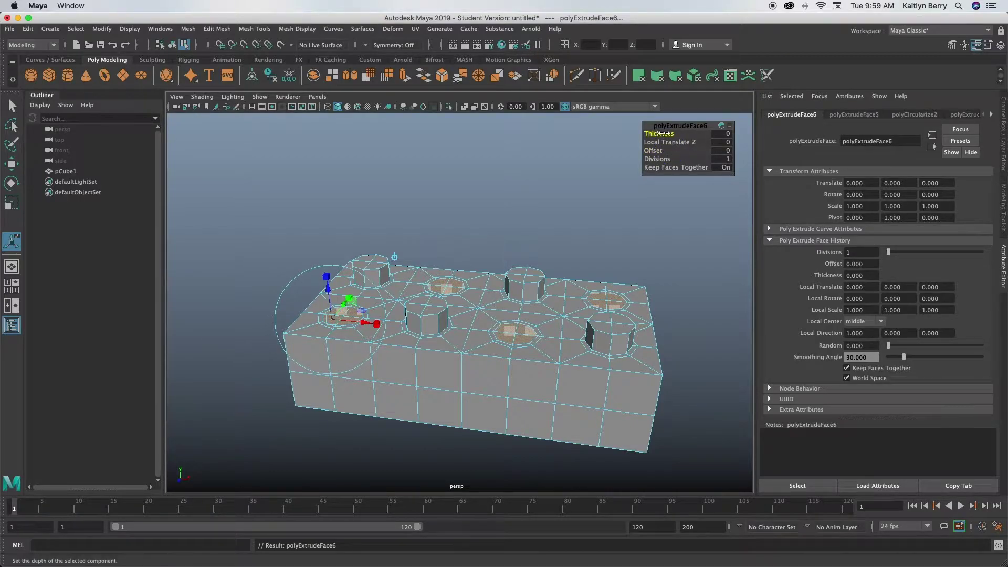
{"action": "left_click_drag", "start_coordinate": [660, 133], "coordinate": [690, 133]}
{"action": "left_click", "coordinate": [544, 182]}
- Select all faces on the brick's underside and delete them to open up the interior
{"action": "left_click_drag", "start_coordinate": [632, 337], "coordinate": [609, 325], "text": "alt"}
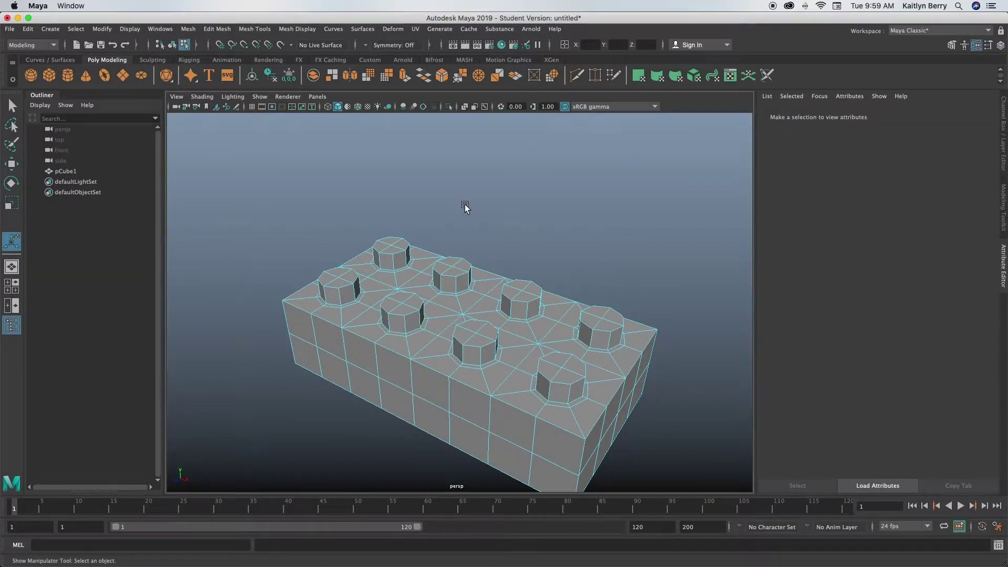
{"action": "right_click_drag", "start_coordinate": [463, 283], "coordinate": [519, 293]}
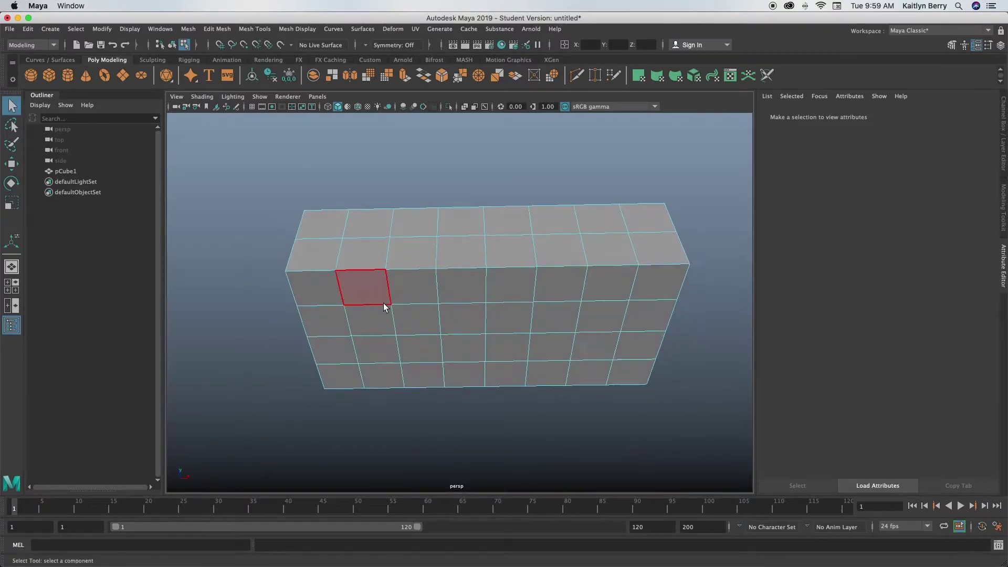
{"action": "mouse_move", "coordinate": [385, 308]}
{"action": "left_mouse_down"}
{"action": "mouse_move", "coordinate": [421, 367]}
{"action": "mouse_move", "coordinate": [457, 321]}
{"action": "mouse_move", "coordinate": [490, 365]}
{"action": "mouse_move", "coordinate": [522, 288]}
{"action": "mouse_move", "coordinate": [556, 367]}
{"action": "mouse_move", "coordinate": [614, 285]}
{"action": "mouse_move", "coordinate": [639, 350]}
{"action": "left_mouse_up"}
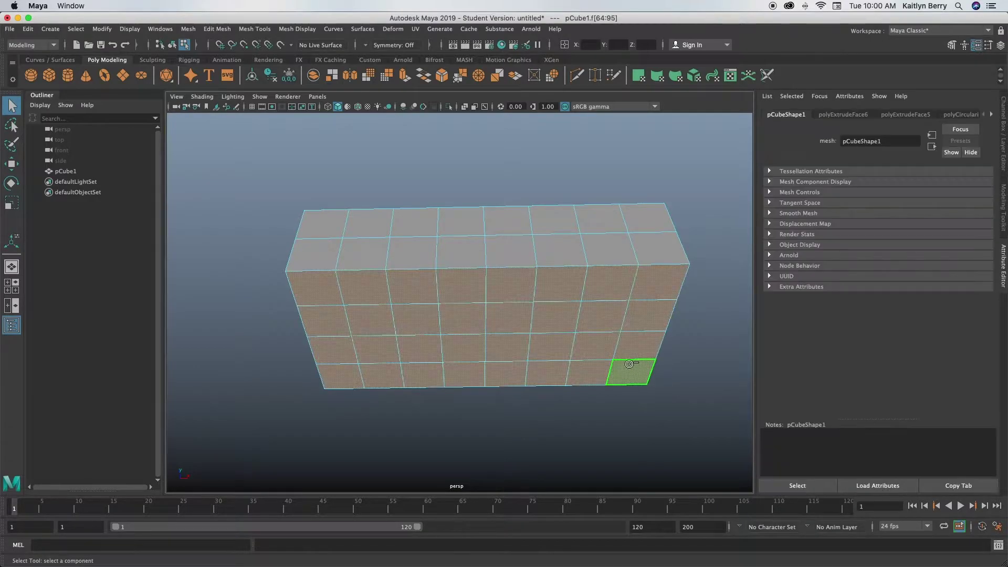
- Extrude the entire open brick shell with a thickness of -0.25 to form inward-facing walls
{"action": "right_click_drag", "start_coordinate": [517, 252], "coordinate": [556, 234]}
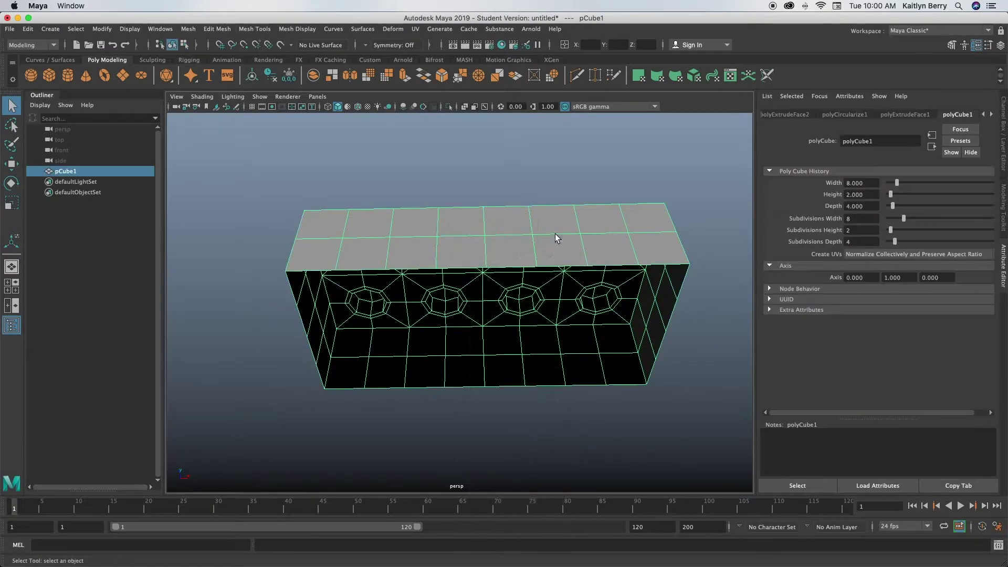
{"action": "key", "text": "ctrl+e"}
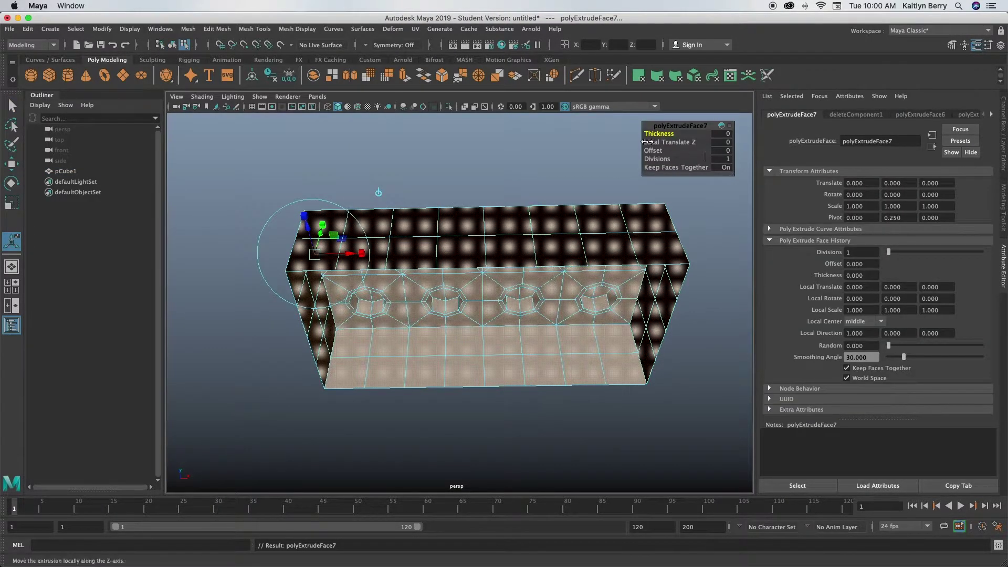
{"action": "mouse_move", "coordinate": [655, 133]}
{"action": "left_mouse_down"}
{"action": "mouse_move", "coordinate": [679, 135]}
{"action": "mouse_move", "coordinate": [666, 134]}
{"action": "left_mouse_up"}
{"action": "left_click_drag", "start_coordinate": [525, 173], "coordinate": [444, 231], "text": "alt"}
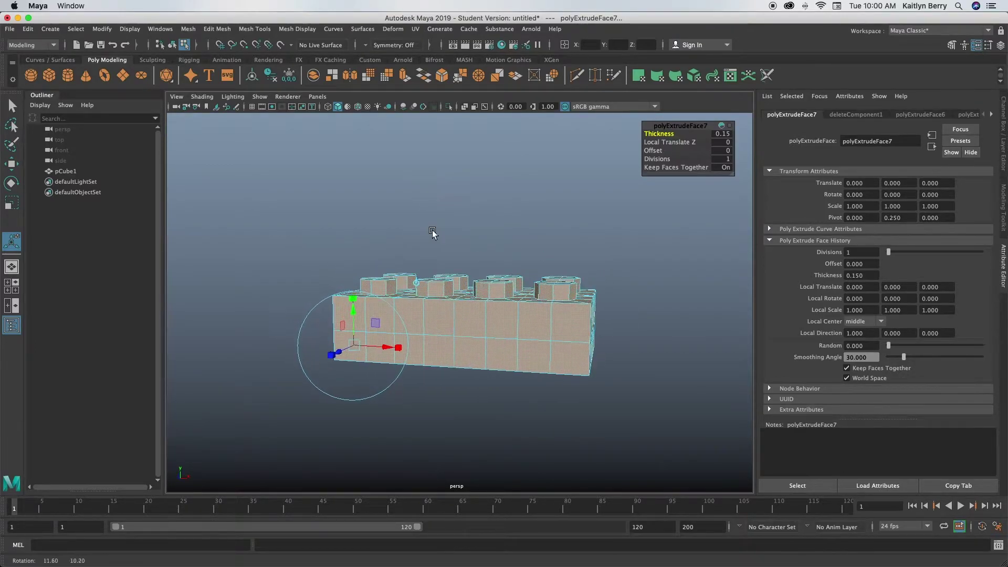
{"action": "mouse_move", "coordinate": [674, 134]}
{"action": "left_mouse_down"}
{"action": "mouse_move", "coordinate": [641, 134]}
{"action": "mouse_move", "coordinate": [672, 135]}
{"action": "left_mouse_up"}
{"action": "left_click_drag", "start_coordinate": [561, 225], "coordinate": [578, 149], "text": "alt"}
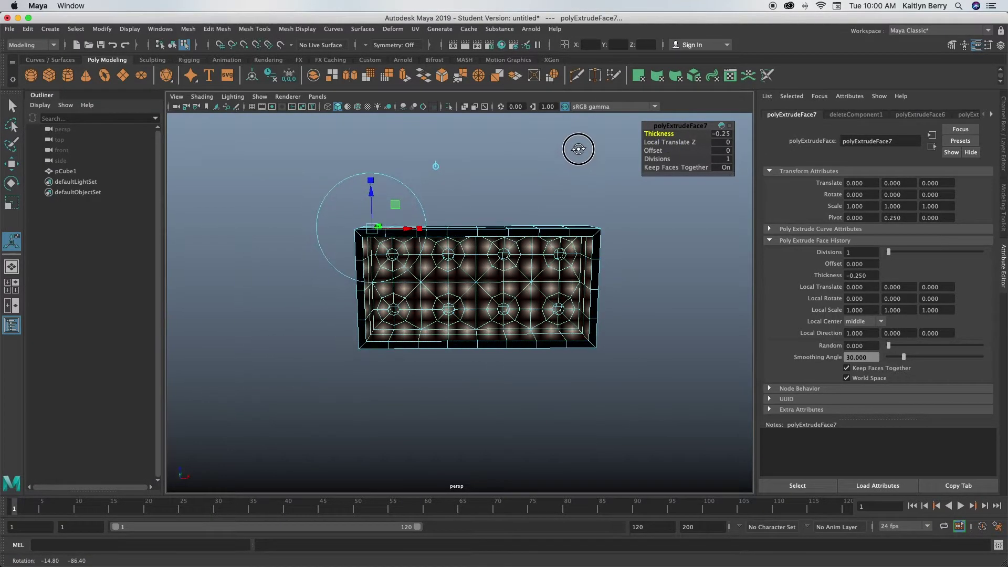
{"action": "right_click_drag", "start_coordinate": [368, 242], "coordinate": [441, 257], "text": "alt"}
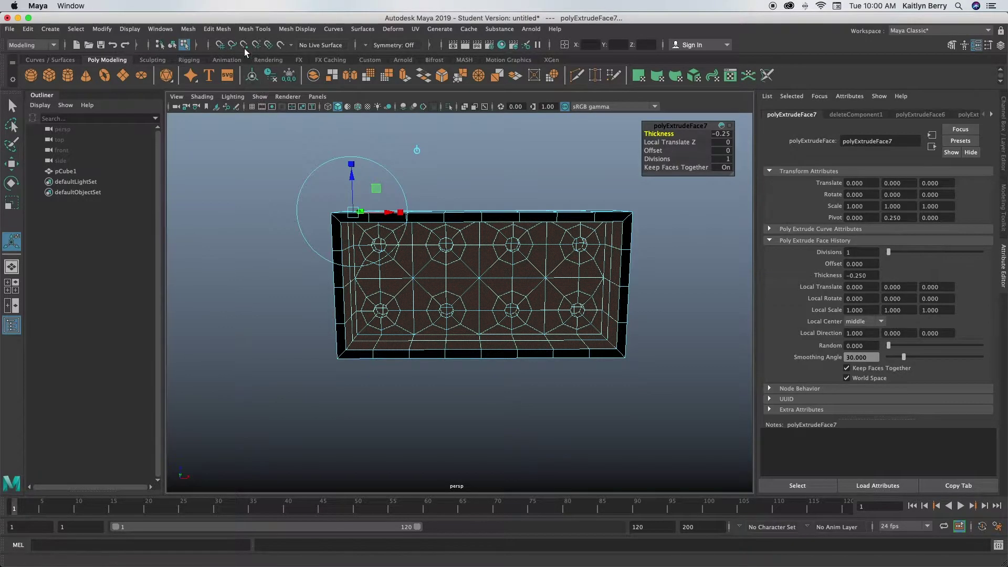
- Return the brick to object mode and reverse its mesh normals
{"action": "right_click_drag", "start_coordinate": [452, 257], "coordinate": [493, 241]}
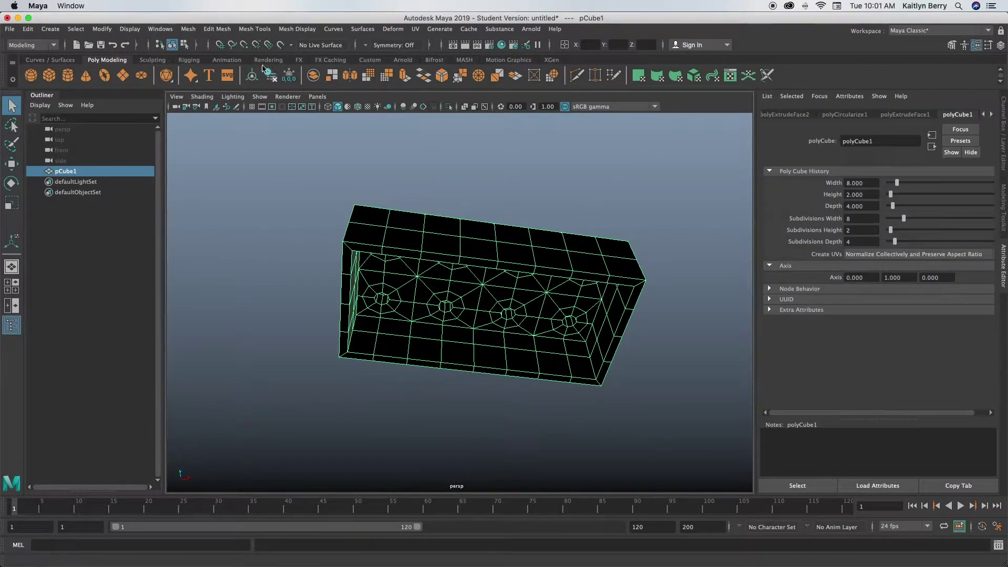
{"action": "left_click", "coordinate": [227, 30]}
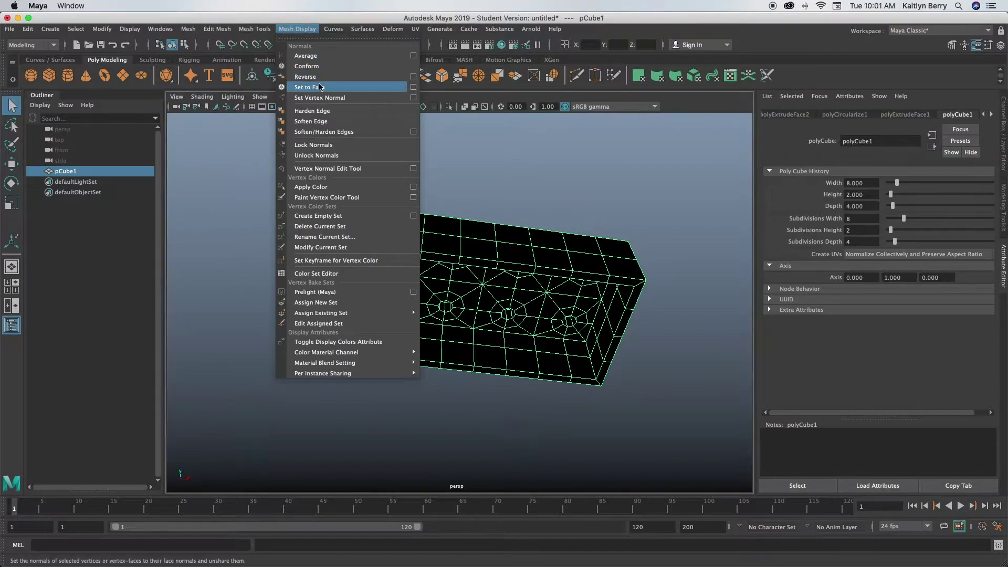
{"action": "left_click", "coordinate": [336, 87]}
{"action": "left_click", "coordinate": [504, 176]}
{"action": "left_click", "coordinate": [458, 296]}
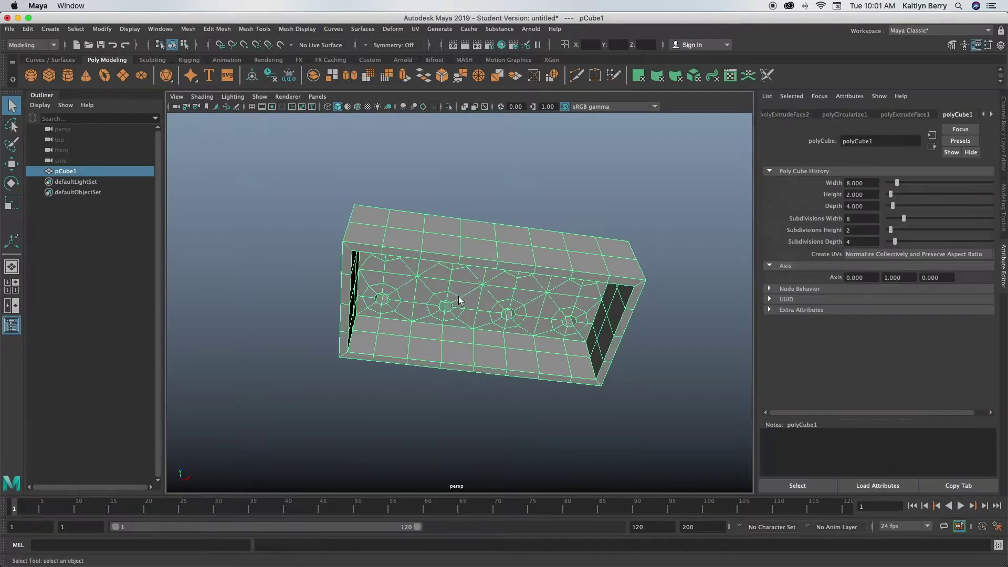
{"action": "left_click", "coordinate": [437, 203]}
- Inset two eight-face groups on the brick's inner surface, each centred between four stud openings, by extruding them with an offset of 0.3
{"action": "left_click_drag", "start_coordinate": [452, 296], "coordinate": [462, 274], "text": "alt"}
{"action": "right_click_drag", "start_coordinate": [413, 265], "coordinate": [450, 267], "text": "alt"}
{"action": "right_click_drag", "start_coordinate": [373, 286], "coordinate": [377, 295]}
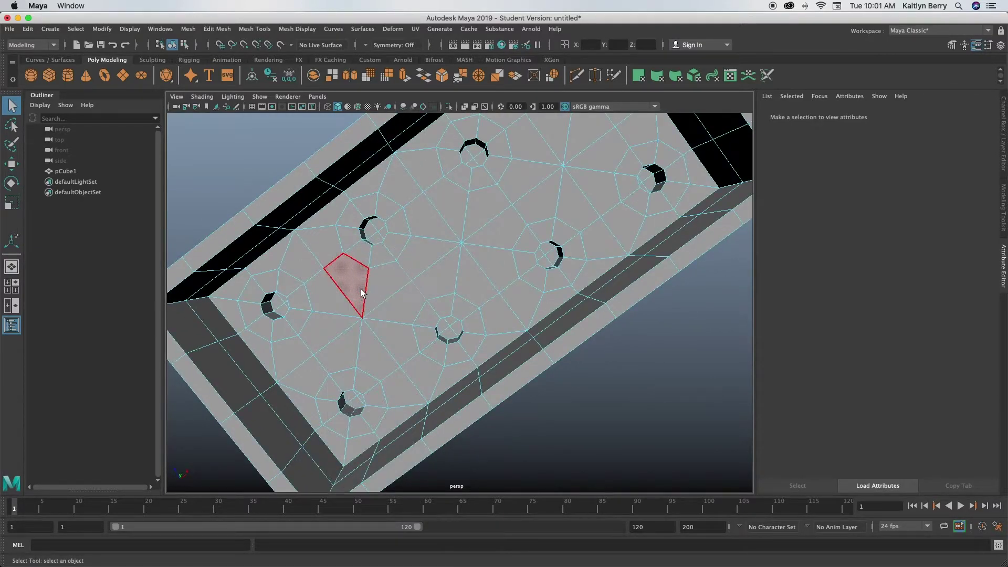
{"action": "mouse_move", "coordinate": [360, 289]}
{"action": "left_mouse_down", "text": "shift"}
{"action": "mouse_move", "coordinate": [343, 327]}
{"action": "mouse_move", "coordinate": [367, 315]}
{"action": "left_mouse_up", "text": "shift"}
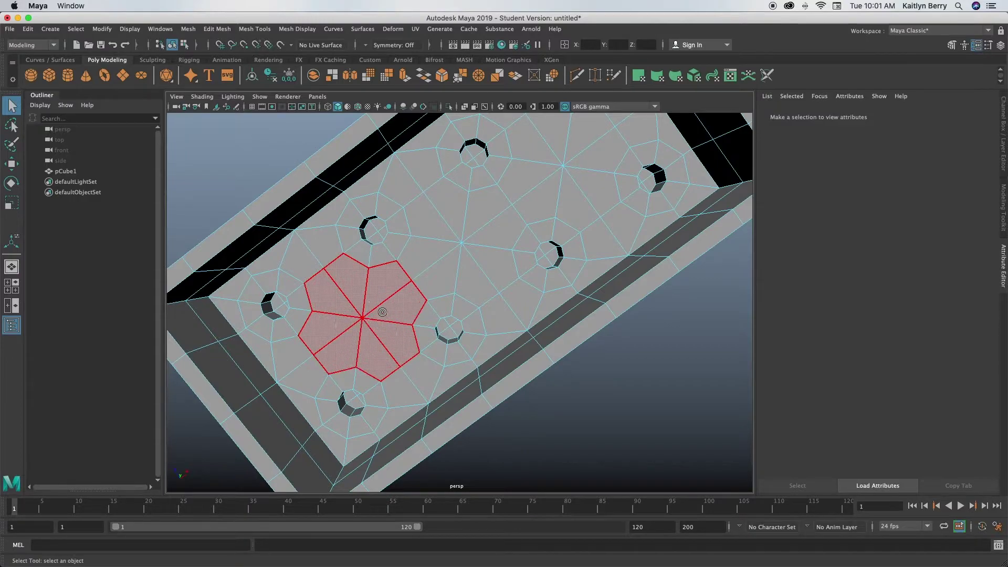
{"action": "mouse_move", "coordinate": [462, 315]}
{"action": "left_mouse_down", "text": "alt"}
{"action": "mouse_move", "coordinate": [434, 354]}
{"action": "mouse_move", "coordinate": [472, 299]}
{"action": "mouse_move", "coordinate": [461, 322]}
{"action": "mouse_move", "coordinate": [518, 287]}
{"action": "mouse_move", "coordinate": [512, 329]}
{"action": "mouse_move", "coordinate": [527, 303]}
{"action": "left_mouse_up", "text": "alt"}
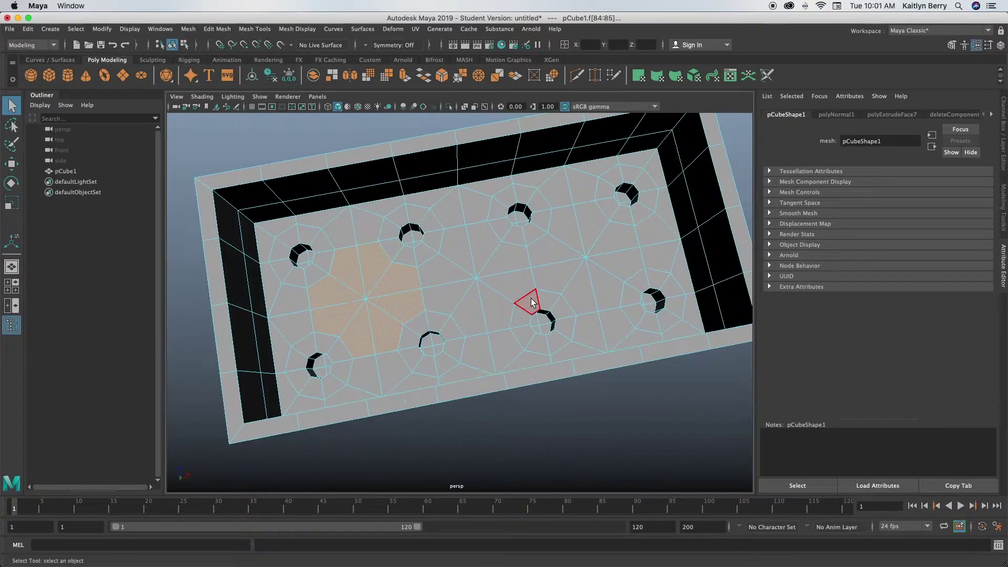
{"action": "mouse_move", "coordinate": [615, 254]}
{"action": "left_mouse_down", "text": "shift"}
{"action": "mouse_move", "coordinate": [583, 246]}
{"action": "mouse_move", "coordinate": [598, 267]}
{"action": "left_mouse_up", "text": "shift"}
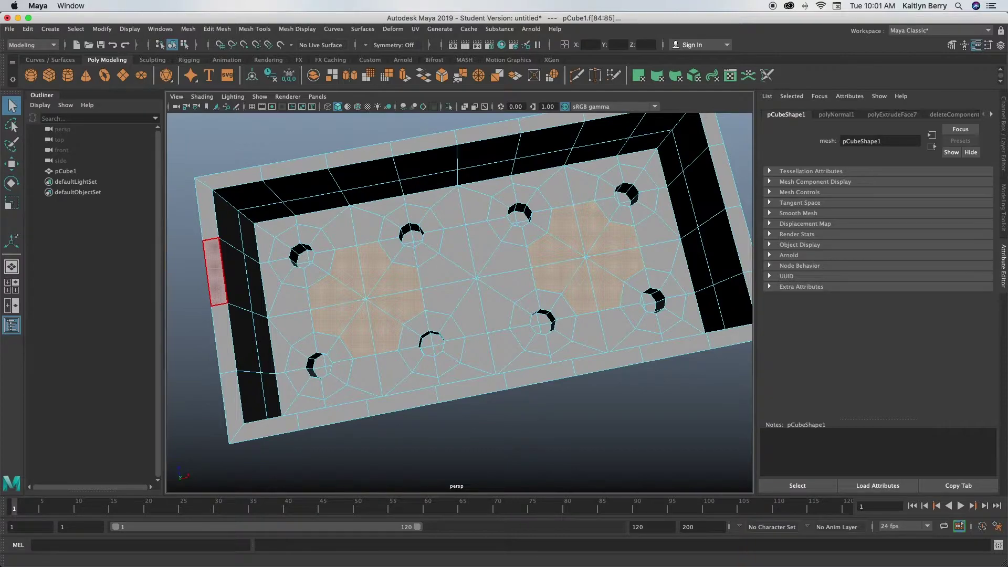
{"action": "key", "text": "ctrl+e"}
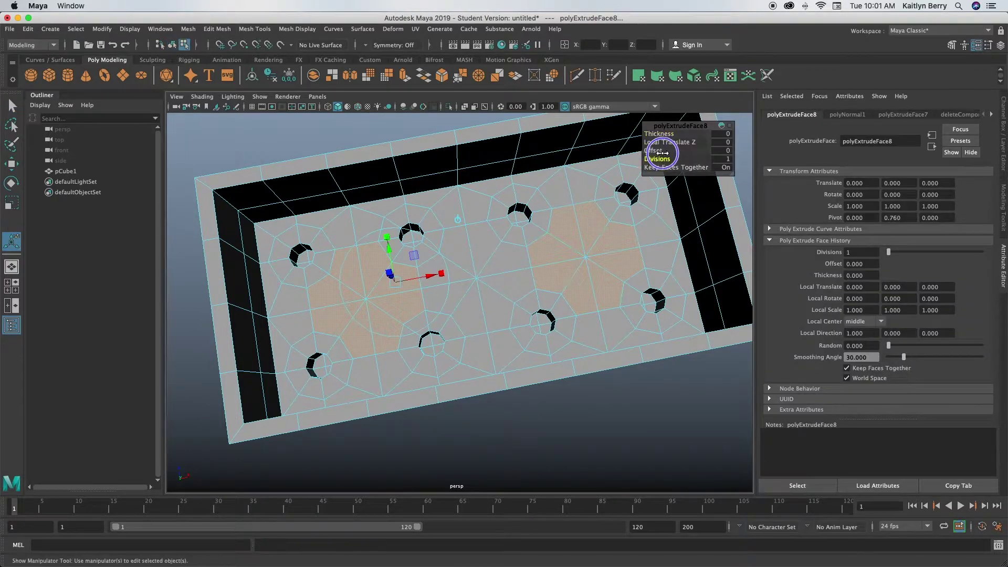
{"action": "left_click_drag", "start_coordinate": [658, 152], "coordinate": [670, 151]}
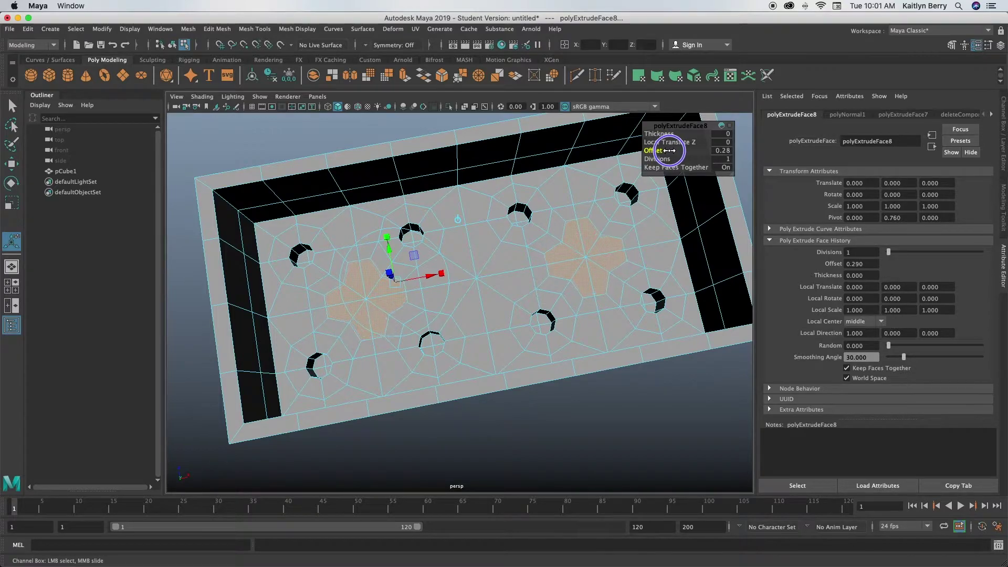
{"action": "left_click_drag", "start_coordinate": [670, 151], "coordinate": [670, 150]}
- Circularize both inset face groups inside the brick and set the twist to 45
{"action": "left_click", "coordinate": [217, 29]}
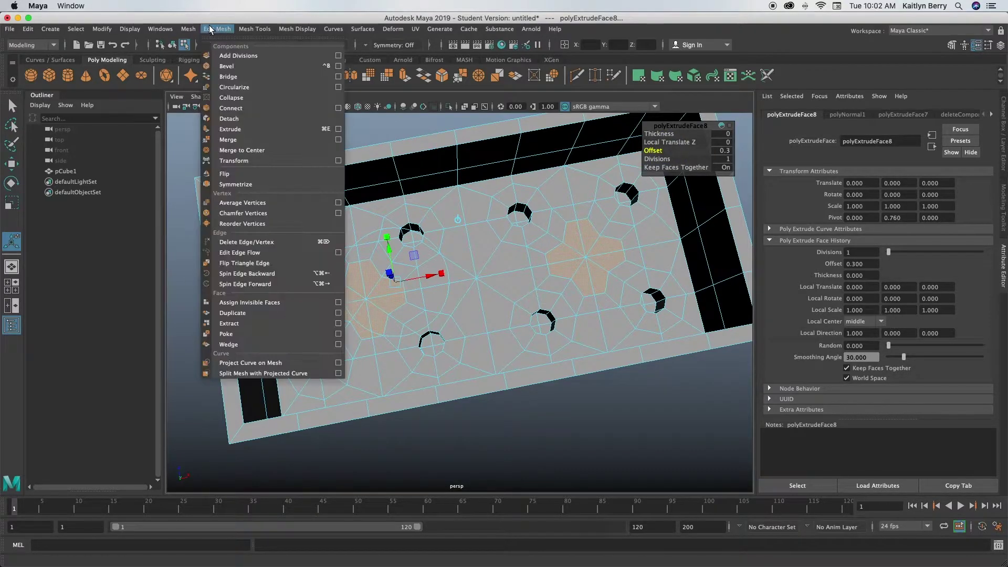
{"action": "left_click", "coordinate": [226, 93]}
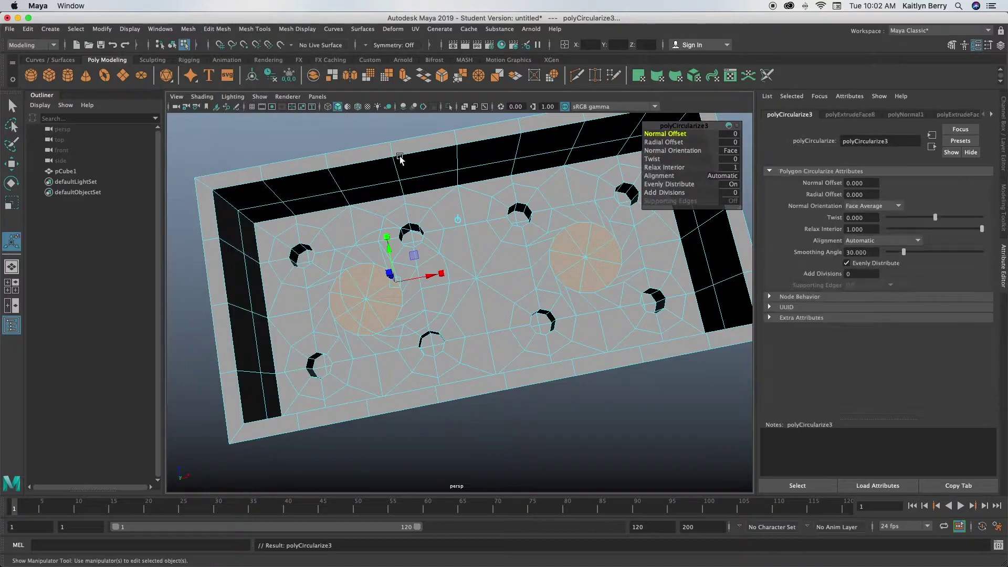
{"action": "left_click", "coordinate": [730, 159]}
{"action": "type", "text": "45"}
{"action": "key", "text": "Return"}
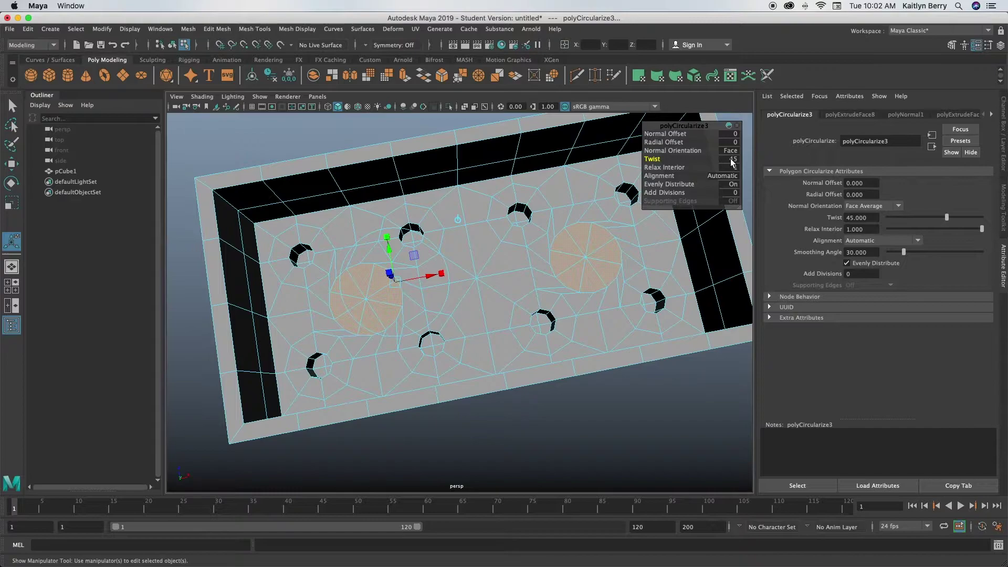
- Try twist values of 50, 30, 25 and 20 on the circularized faces to straighten the surrounding edges
{"action": "left_click", "coordinate": [730, 160]}
{"action": "type", "text": "50"}
{"action": "key", "text": "Return"}
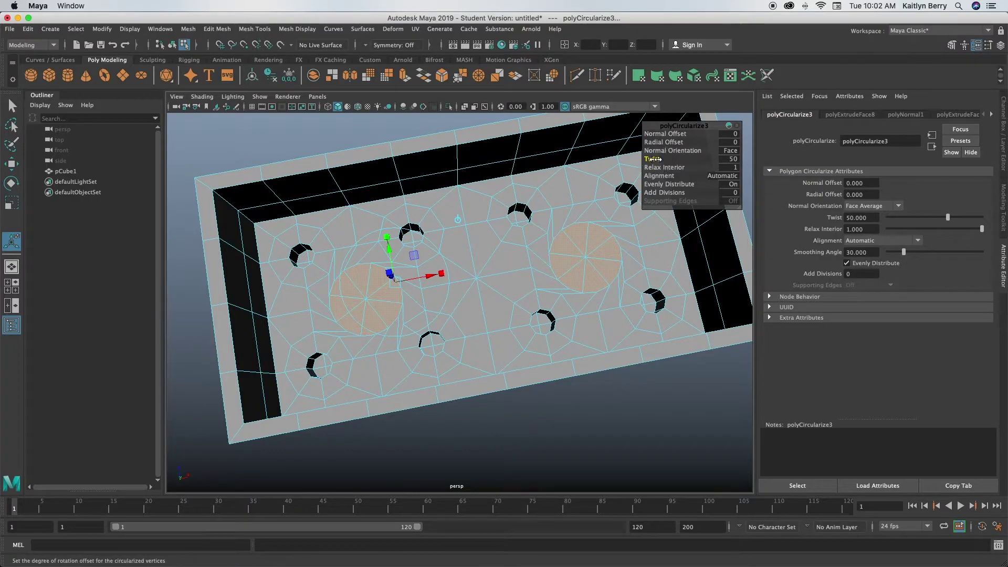
{"action": "left_click", "coordinate": [653, 159]}
{"action": "left_click_drag", "start_coordinate": [655, 159], "coordinate": [437, 175]}
{"action": "left_click", "coordinate": [735, 159]}
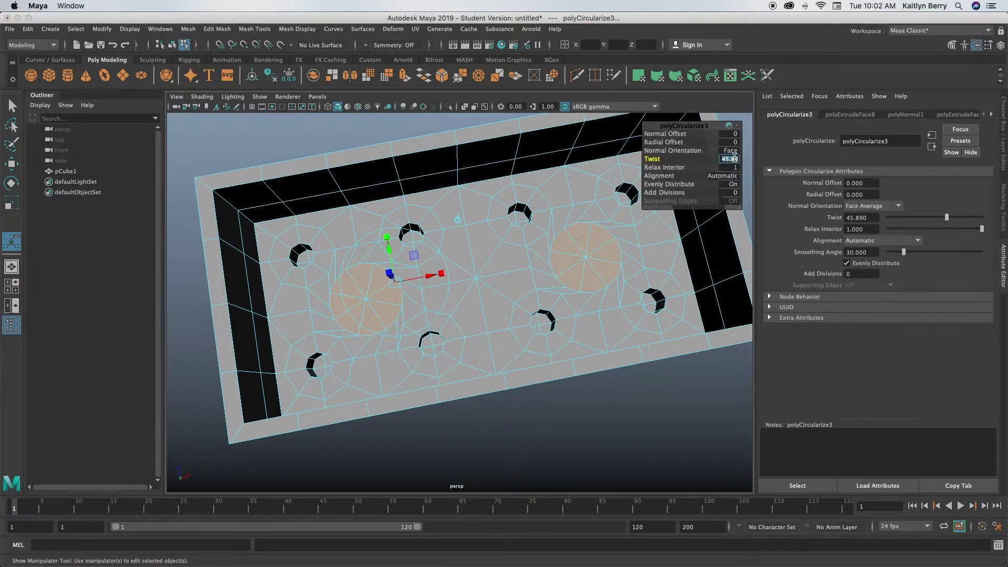
{"action": "type", "text": "30"}
{"action": "key", "text": "Return"}
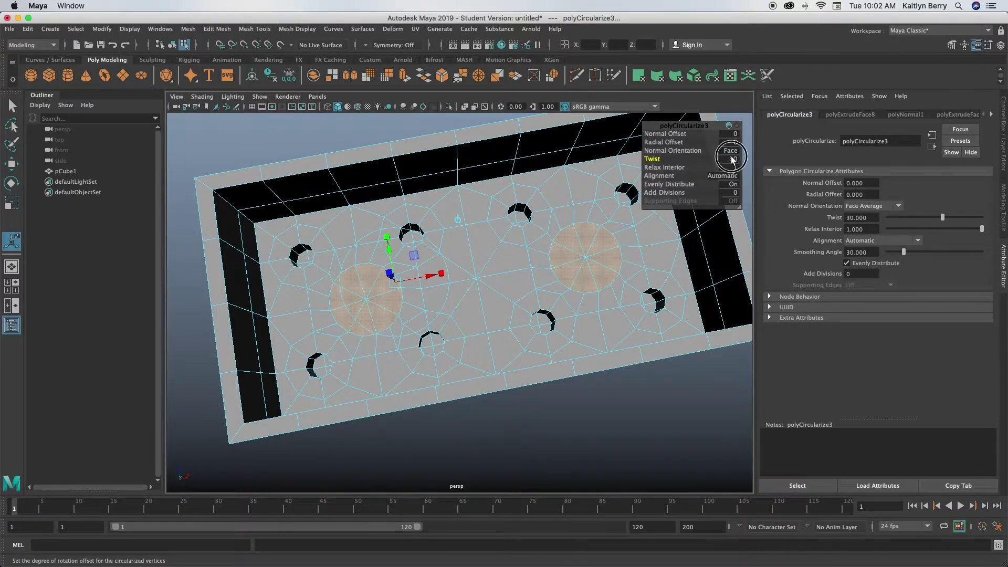
{"action": "left_click", "coordinate": [733, 159]}
{"action": "type", "text": "25"}
{"action": "key", "text": "Return"}
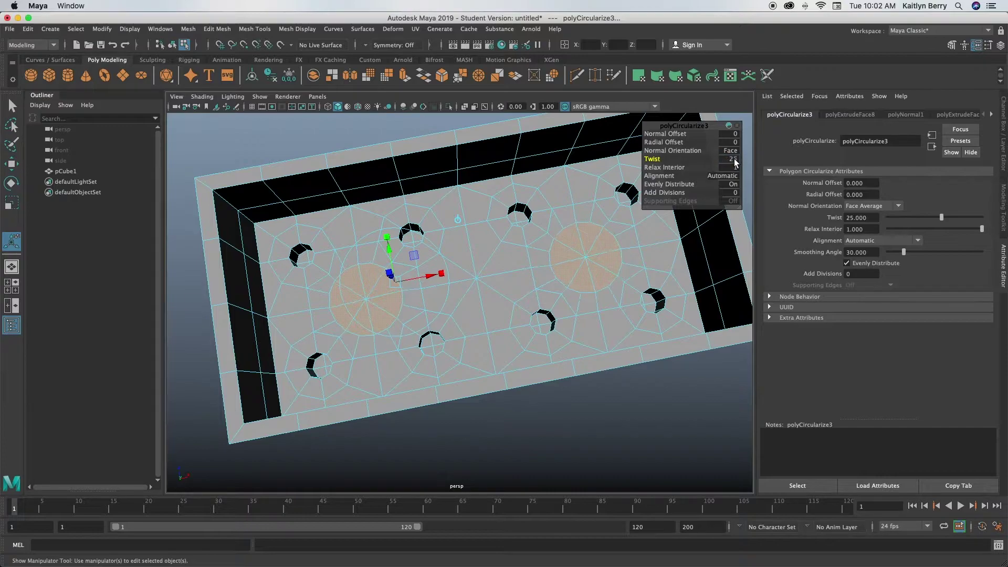
{"action": "left_click", "coordinate": [735, 160]}
{"action": "key", "text": "Return"}
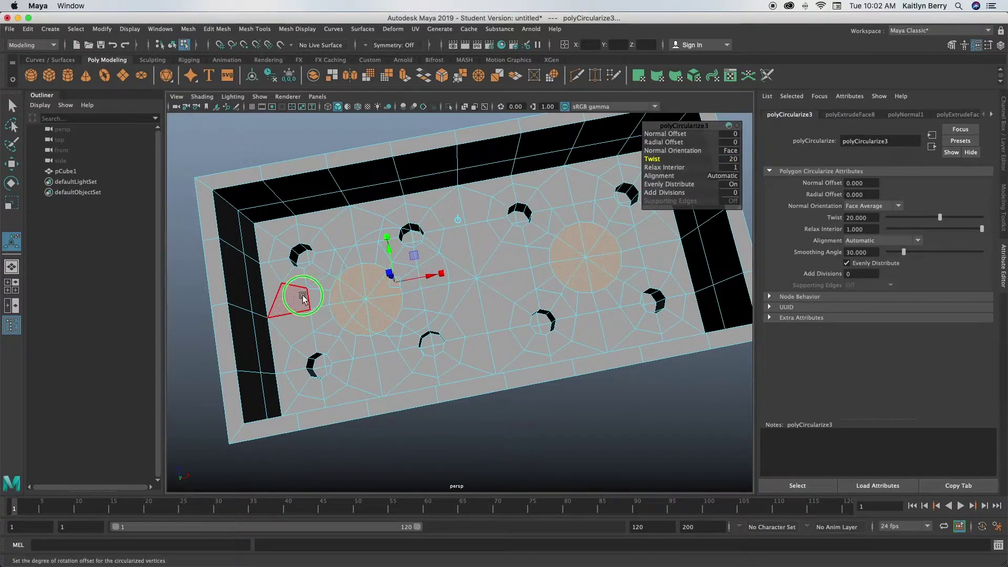
- Try twists of 21 and 22 while checking one circle's edge alignment up close
{"action": "right_click_drag", "start_coordinate": [368, 317], "coordinate": [577, 289], "text": "alt"}
{"action": "middle_click_drag", "start_coordinate": [394, 295], "coordinate": [588, 369], "text": "alt"}
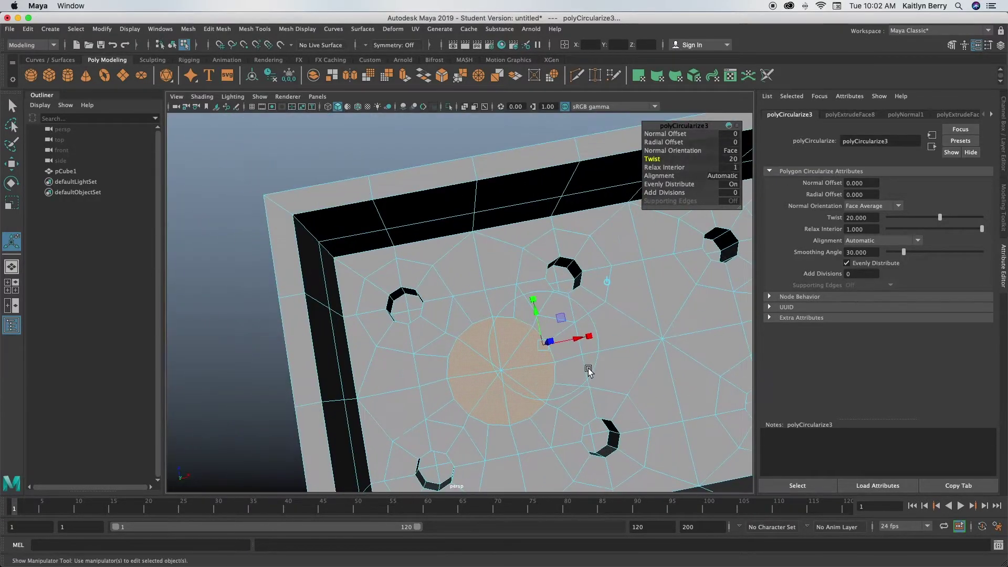
{"action": "left_click_drag", "start_coordinate": [589, 369], "coordinate": [568, 350], "text": "alt"}
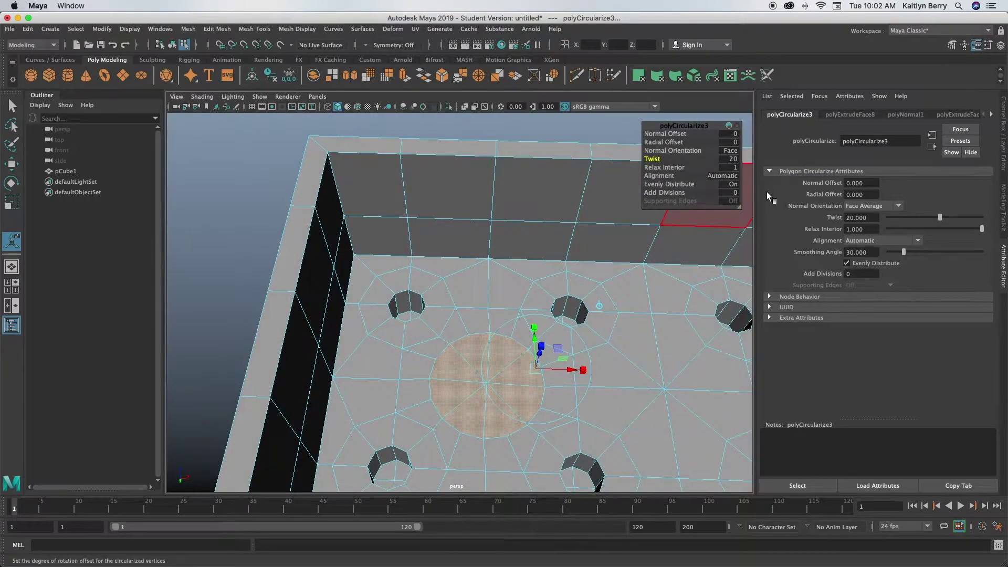
{"action": "left_click", "coordinate": [734, 159]}
{"action": "type", "text": "21"}
{"action": "key", "text": "Return"}
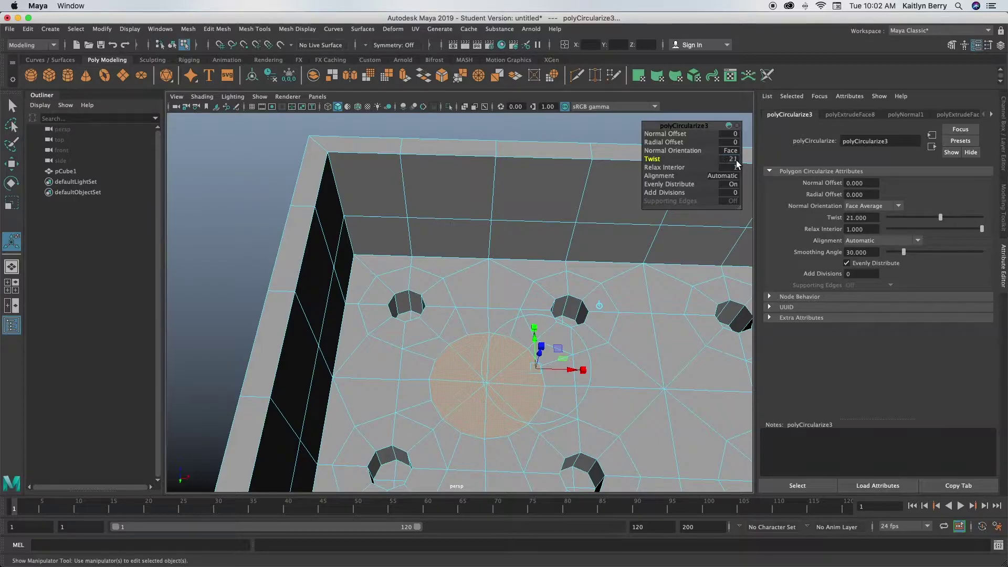
{"action": "left_click_drag", "start_coordinate": [513, 342], "coordinate": [493, 331], "text": "alt"}
{"action": "right_click_drag", "start_coordinate": [493, 331], "coordinate": [544, 360], "text": "alt"}
{"action": "middle_click_drag", "start_coordinate": [544, 360], "coordinate": [531, 322], "text": "alt"}
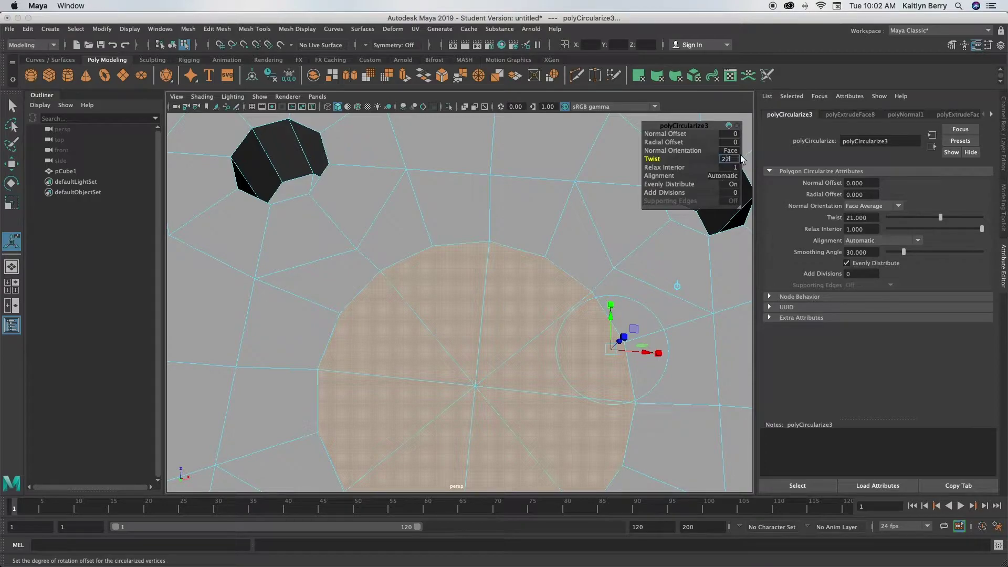
{"action": "key", "text": "Return"}
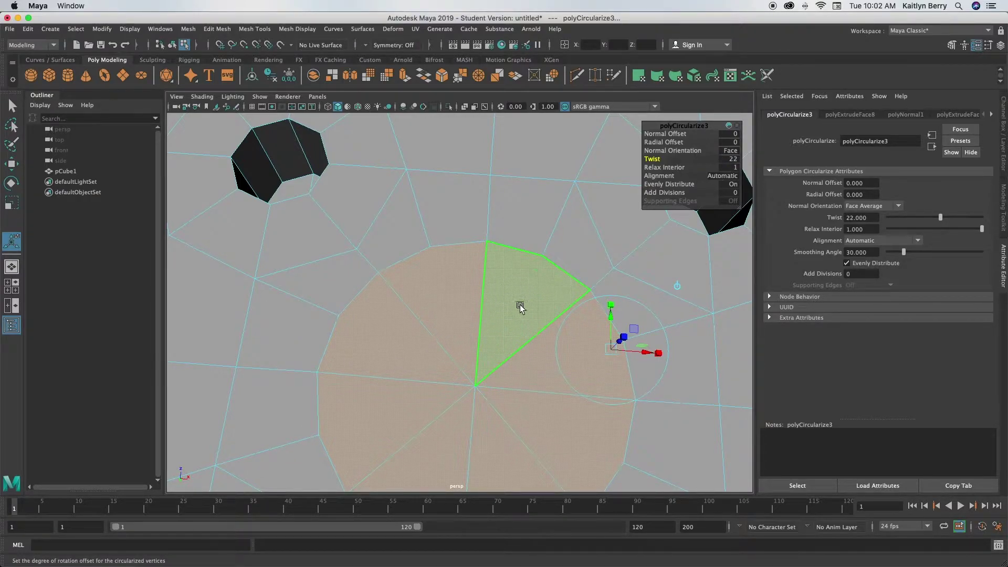
- Set the twist of the circularized faces to 23
{"action": "left_click_drag", "start_coordinate": [522, 309], "coordinate": [563, 344], "text": "alt"}
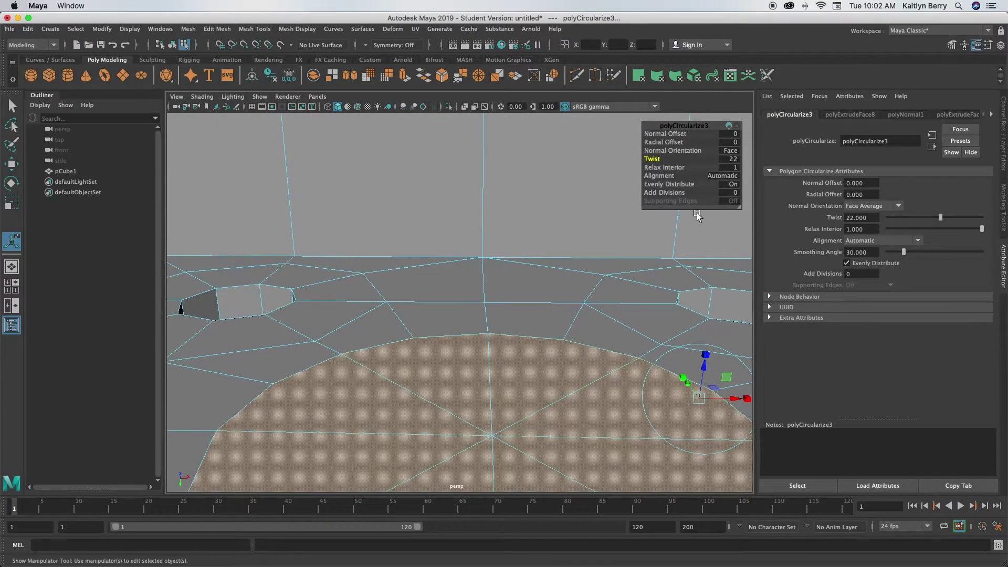
{"action": "left_click", "coordinate": [733, 158]}
{"action": "type", "text": "23"}
{"action": "key", "text": "Return"}
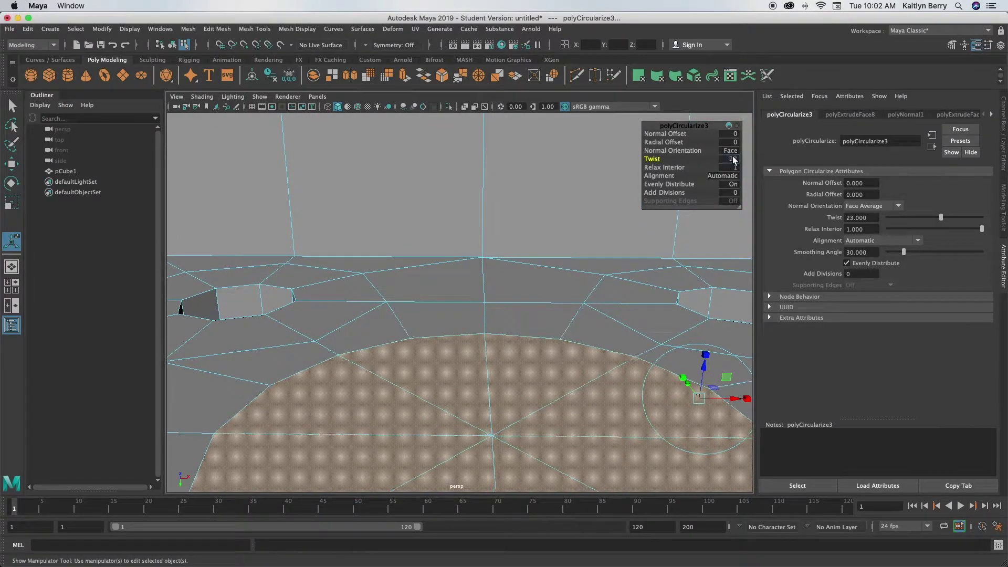
- Examine how the edges of both circular faces line up with the surrounding mesh inside the brick
{"action": "left_click_drag", "start_coordinate": [507, 316], "coordinate": [508, 347], "text": "alt"}
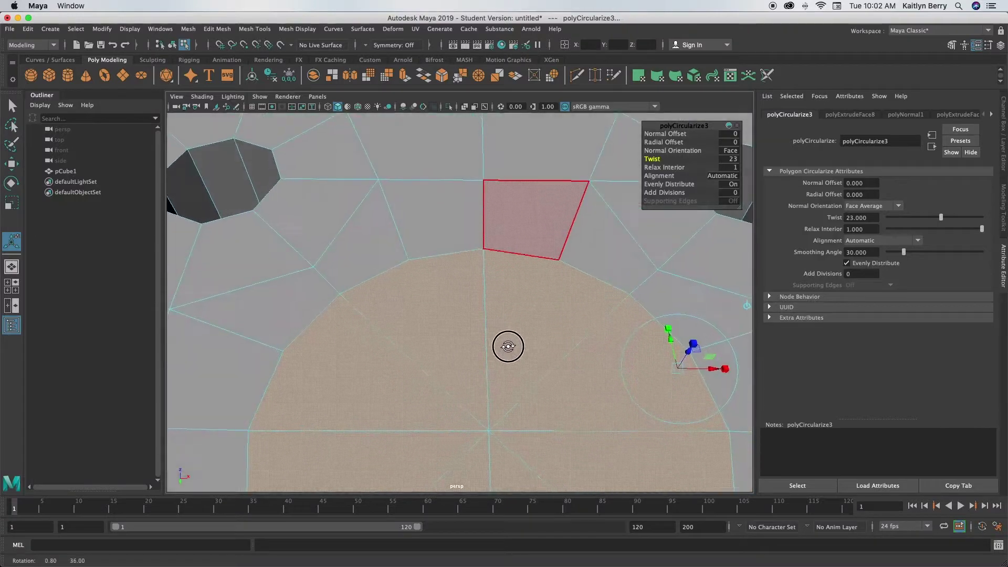
{"action": "middle_click_drag", "start_coordinate": [532, 292], "coordinate": [523, 298], "text": "alt"}
{"action": "left_click_drag", "start_coordinate": [542, 236], "coordinate": [541, 253], "text": "alt"}
{"action": "right_click_drag", "start_coordinate": [542, 252], "coordinate": [481, 263], "text": "alt"}
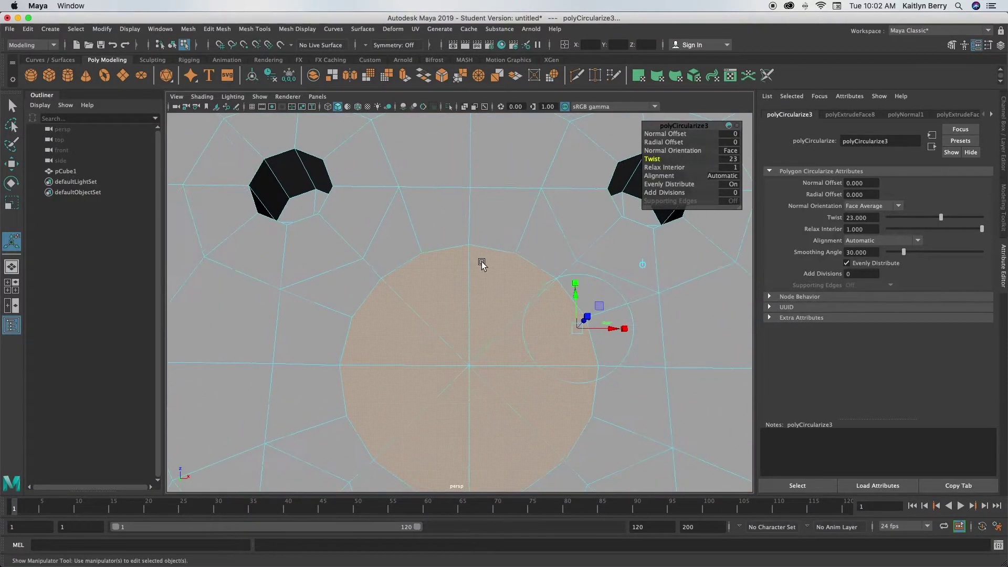
{"action": "right_click_drag", "start_coordinate": [523, 319], "coordinate": [486, 329], "text": "alt"}
{"action": "left_click_drag", "start_coordinate": [486, 329], "coordinate": [465, 327], "text": "alt"}
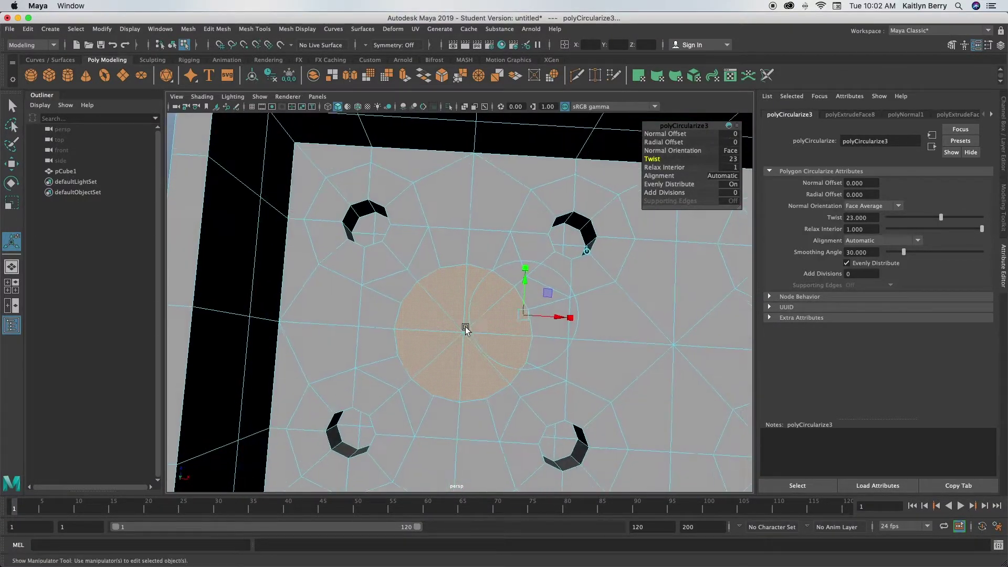
{"action": "right_click_drag", "start_coordinate": [465, 327], "coordinate": [516, 324], "text": "alt"}
{"action": "right_click_drag", "start_coordinate": [618, 324], "coordinate": [450, 319], "text": "alt"}
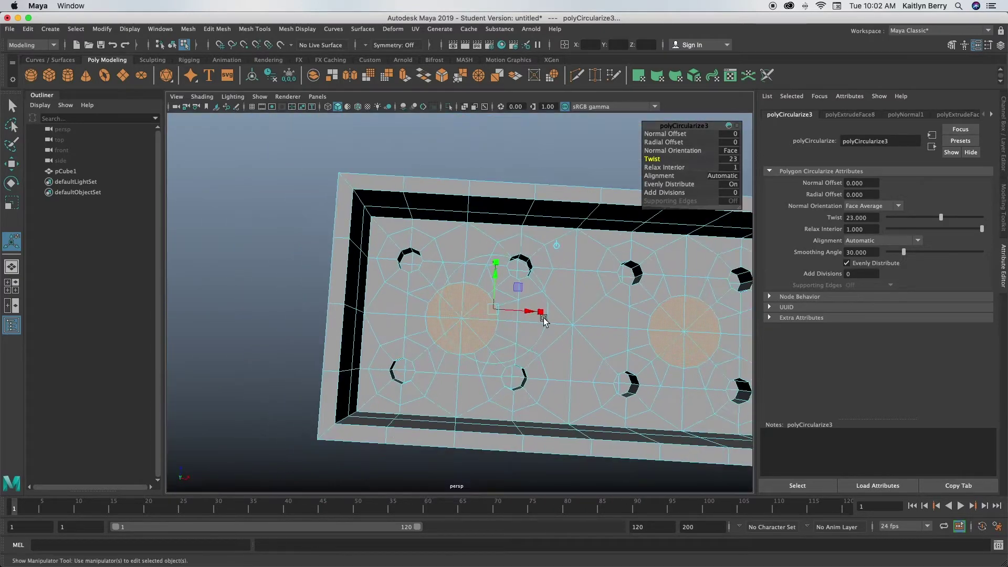
{"action": "middle_click_drag", "start_coordinate": [543, 318], "coordinate": [423, 306], "text": "alt"}
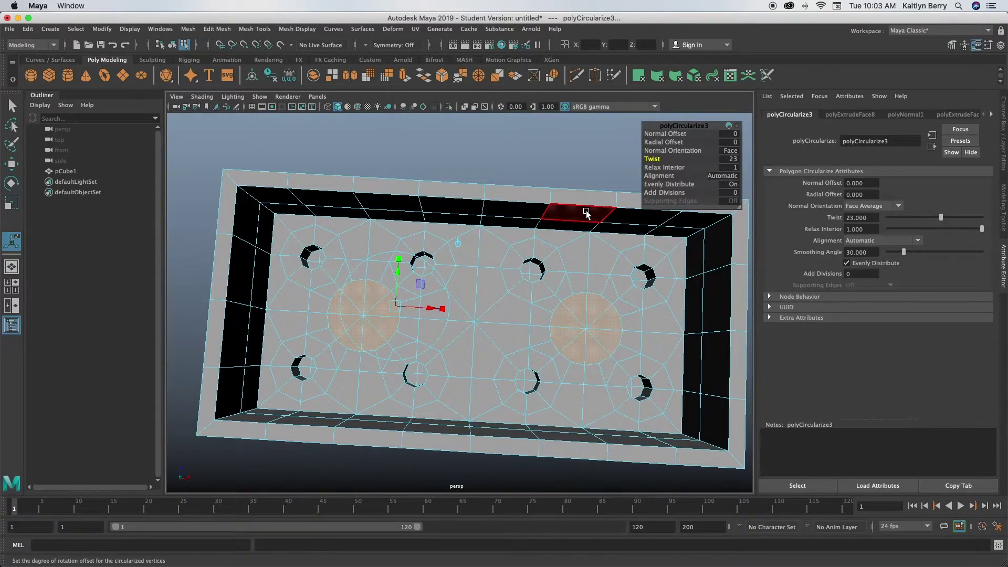
{"action": "left_click_drag", "start_coordinate": [587, 212], "coordinate": [368, 273], "text": "alt"}
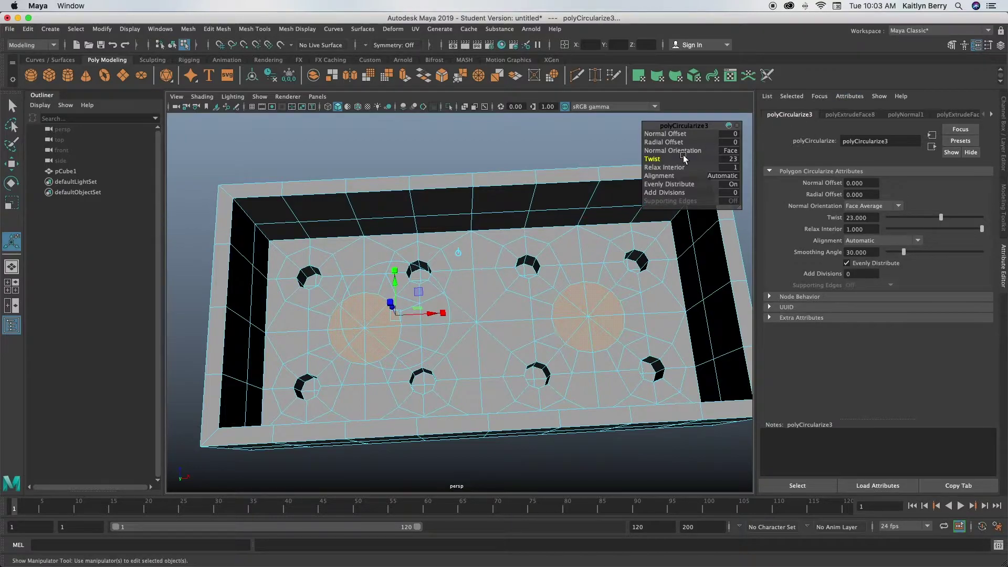
- Extrude both circular faces with a thickness of 1.75 to form tubes reaching the brick's open rim
{"action": "key", "text": "ctrl+e"}
{"action": "left_click_drag", "start_coordinate": [659, 134], "coordinate": [757, 136]}
{"action": "left_click_drag", "start_coordinate": [601, 291], "coordinate": [600, 232], "text": "alt"}
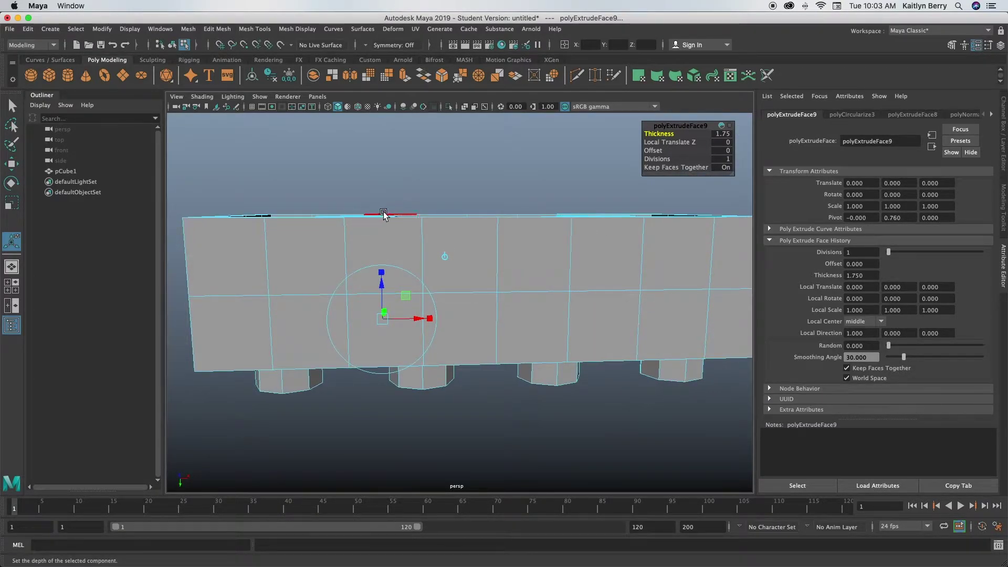
{"action": "left_click_drag", "start_coordinate": [490, 231], "coordinate": [479, 231], "text": "alt"}
{"action": "left_click_drag", "start_coordinate": [362, 205], "coordinate": [444, 220], "text": "alt"}
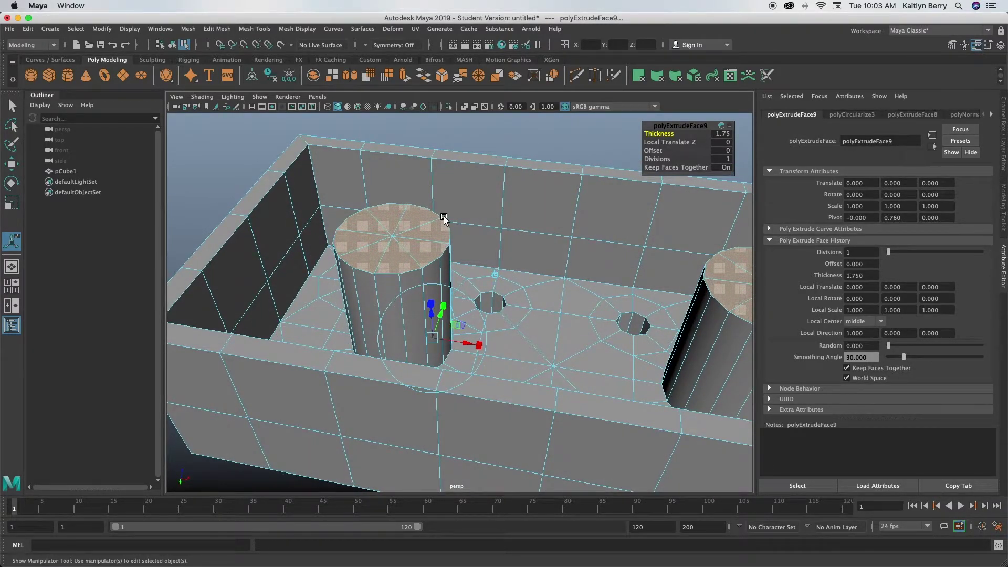
- Inset the end faces of both cylinders by extruding them with an offset of 0.1
{"action": "key", "text": "ctrl+e"}
{"action": "left_click", "coordinate": [653, 151]}
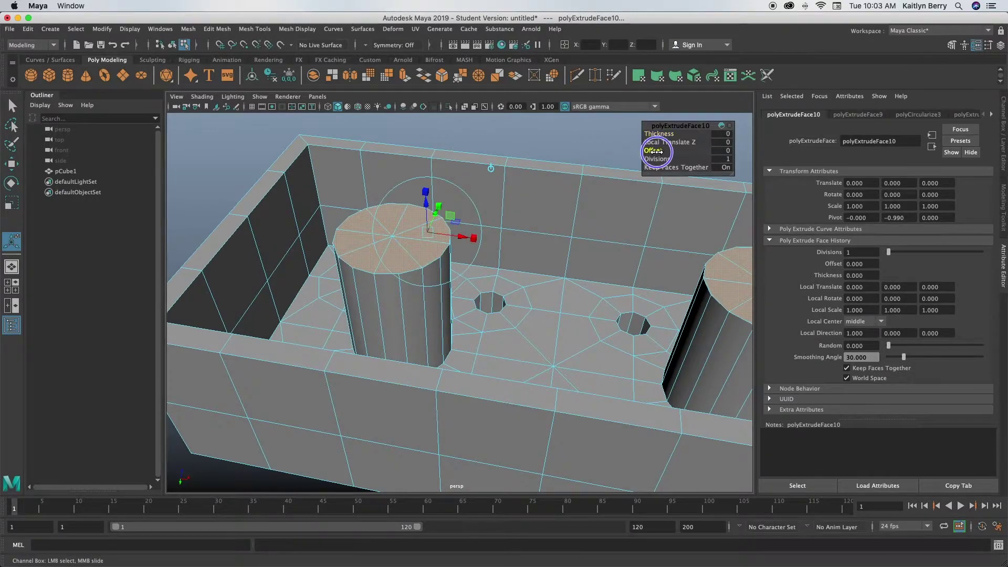
{"action": "middle_click_drag", "start_coordinate": [653, 151], "coordinate": [663, 151]}
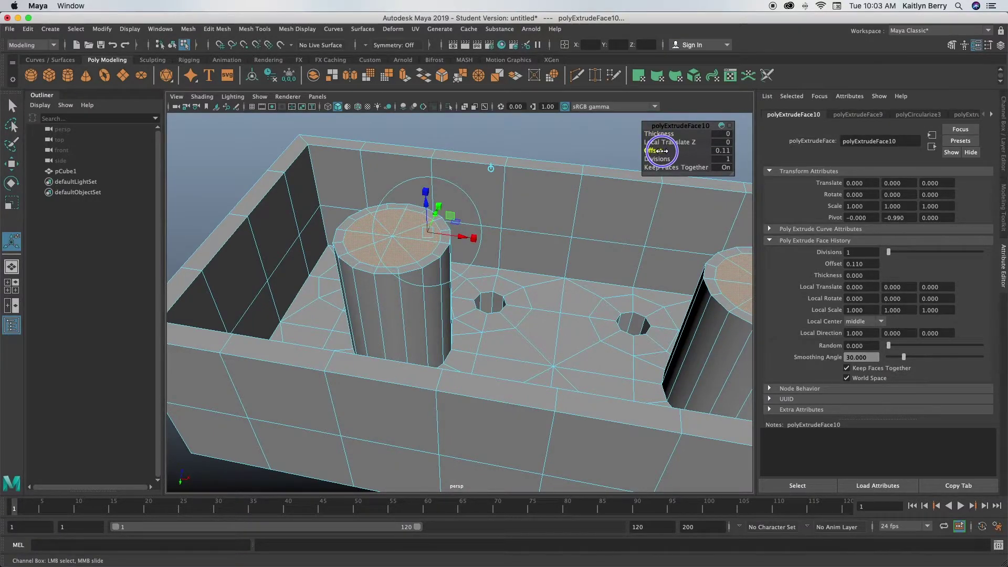
{"action": "middle_click_drag", "start_coordinate": [661, 151], "coordinate": [659, 151]}
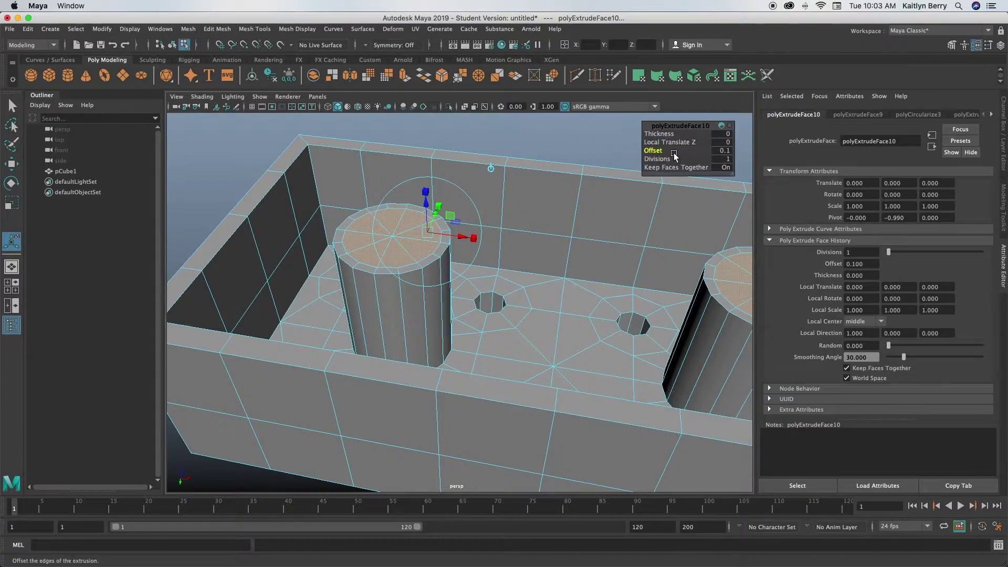
- Extrude the inset end faces of both cylinders inward down to the brick's floor to hollow out the tubes
{"action": "key", "text": "ctrl+e"}
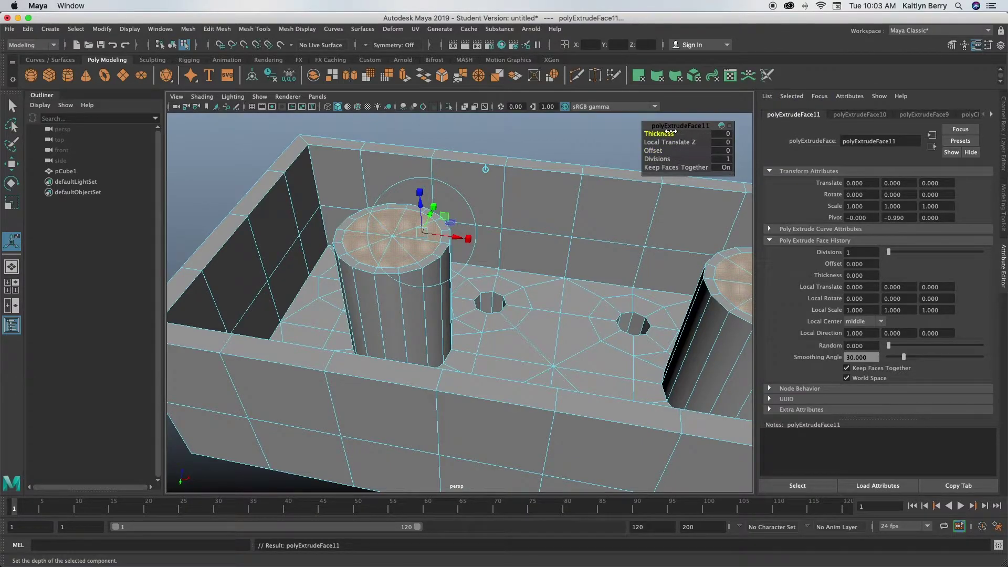
{"action": "middle_click_drag", "start_coordinate": [671, 131], "coordinate": [607, 158]}
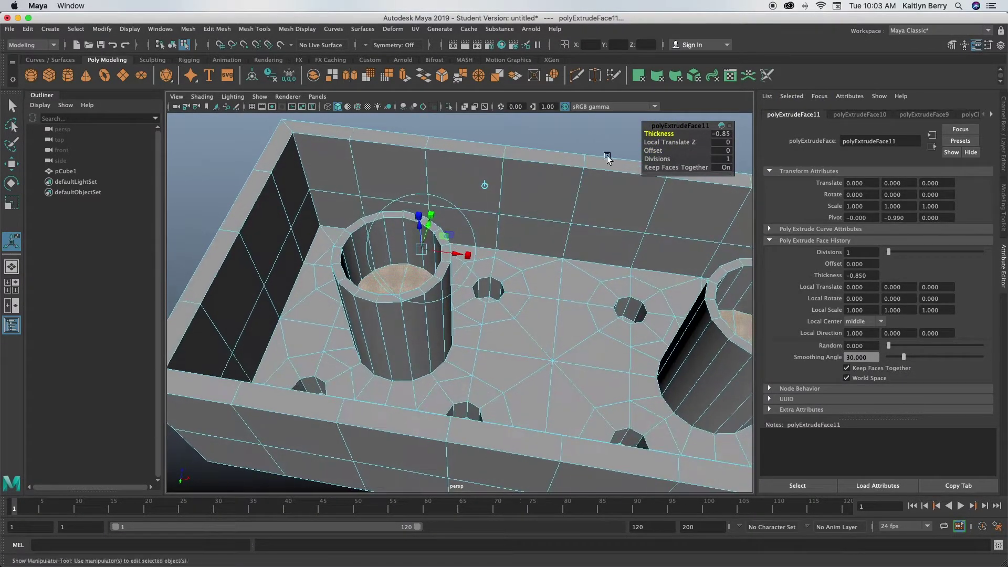
{"action": "middle_click_drag", "start_coordinate": [666, 133], "coordinate": [609, 164]}
{"action": "left_click_drag", "start_coordinate": [609, 167], "coordinate": [597, 214], "text": "alt"}
{"action": "middle_click_drag", "start_coordinate": [662, 133], "coordinate": [769, 129]}
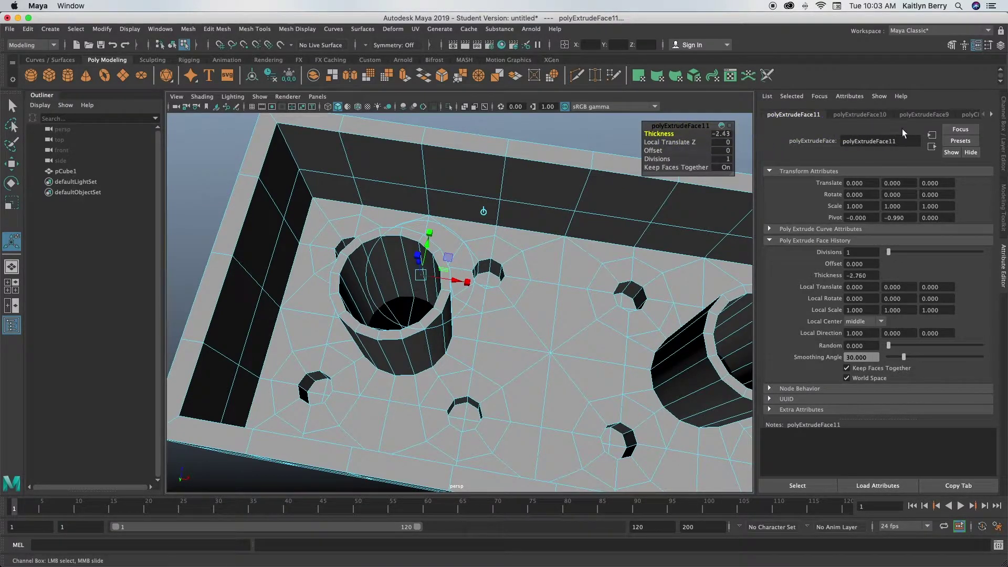
{"action": "middle_click_drag", "start_coordinate": [651, 134], "coordinate": [674, 131]}
{"action": "left_click", "coordinate": [615, 162]}
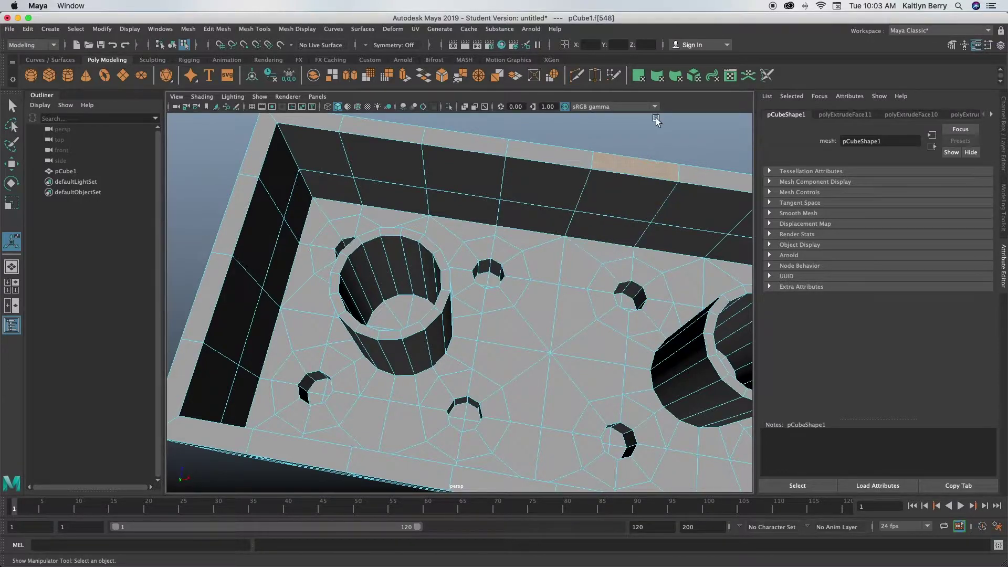
{"action": "left_click", "coordinate": [671, 139]}
- Extrude the group of floor faces midway between the two tubes with an offset of 0.29
{"action": "key", "text": "q"}
{"action": "left_click_drag", "start_coordinate": [547, 355], "coordinate": [575, 362]}
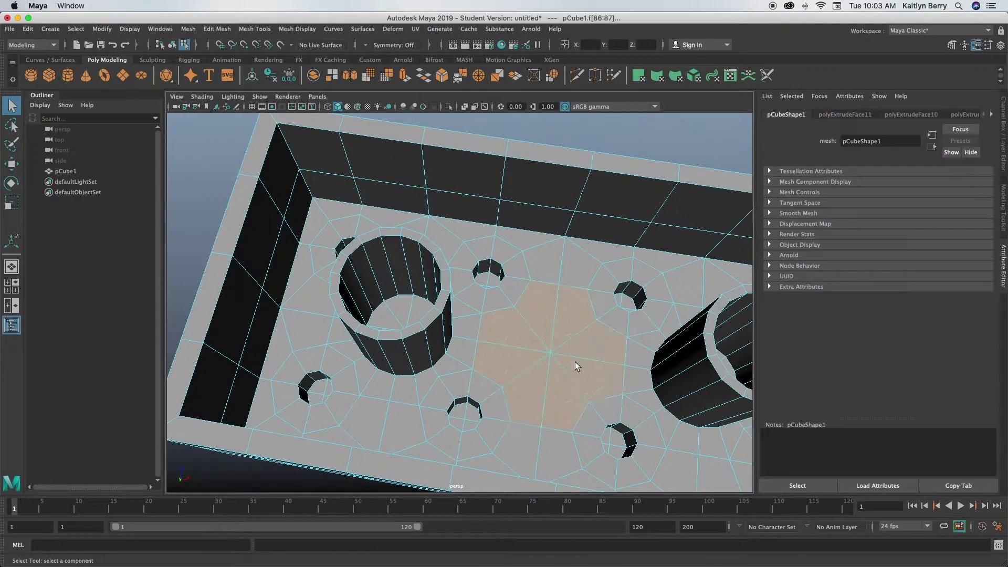
{"action": "key", "text": "ctrl+e"}
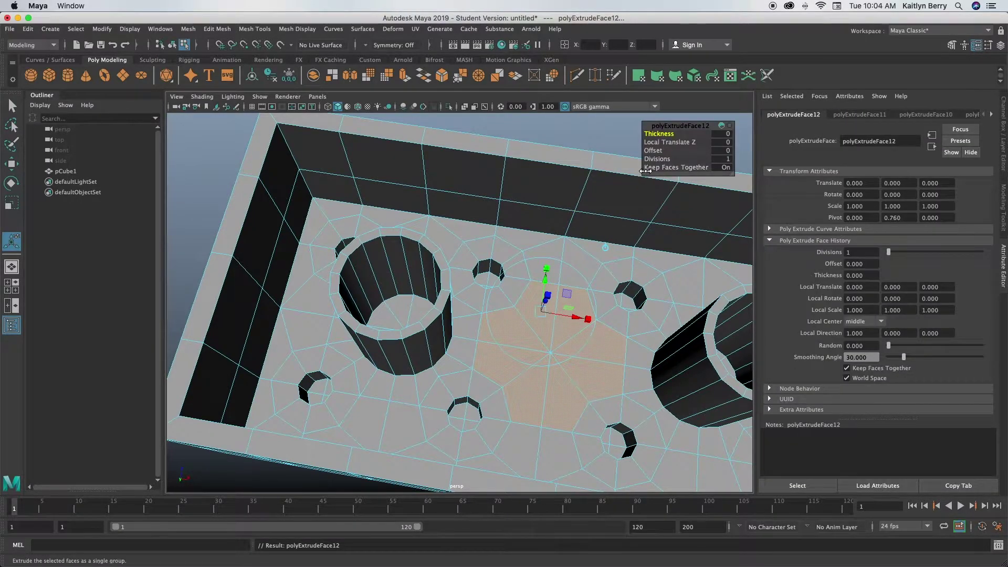
{"action": "mouse_move", "coordinate": [655, 152]}
{"action": "left_mouse_down"}
{"action": "mouse_move", "coordinate": [671, 150]}
{"action": "mouse_move", "coordinate": [652, 150]}
{"action": "left_mouse_up"}
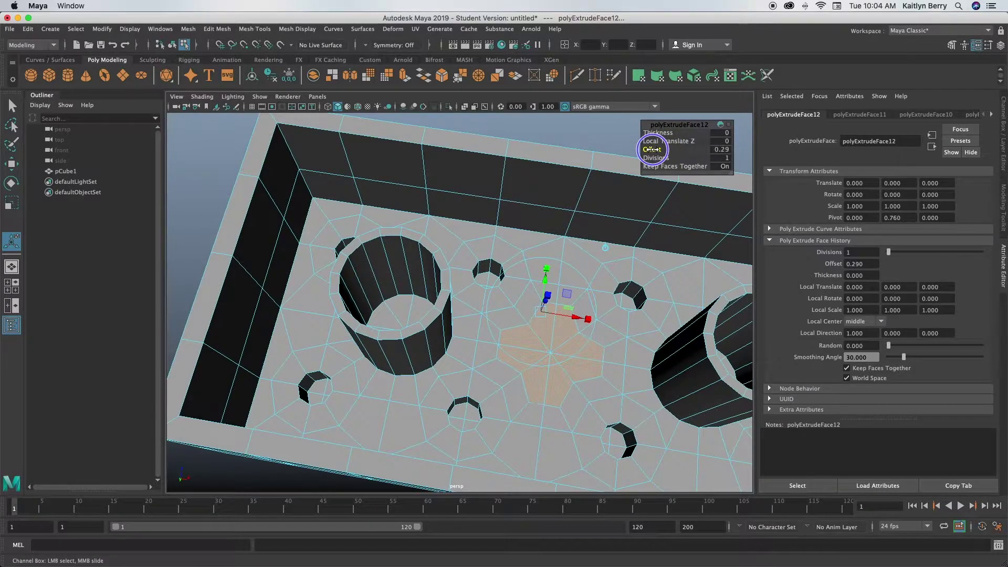
- Circularize the inset faces at the centre of the floor and set their twist to 23
{"action": "left_click", "coordinate": [231, 30]}
{"action": "left_click", "coordinate": [221, 82]}
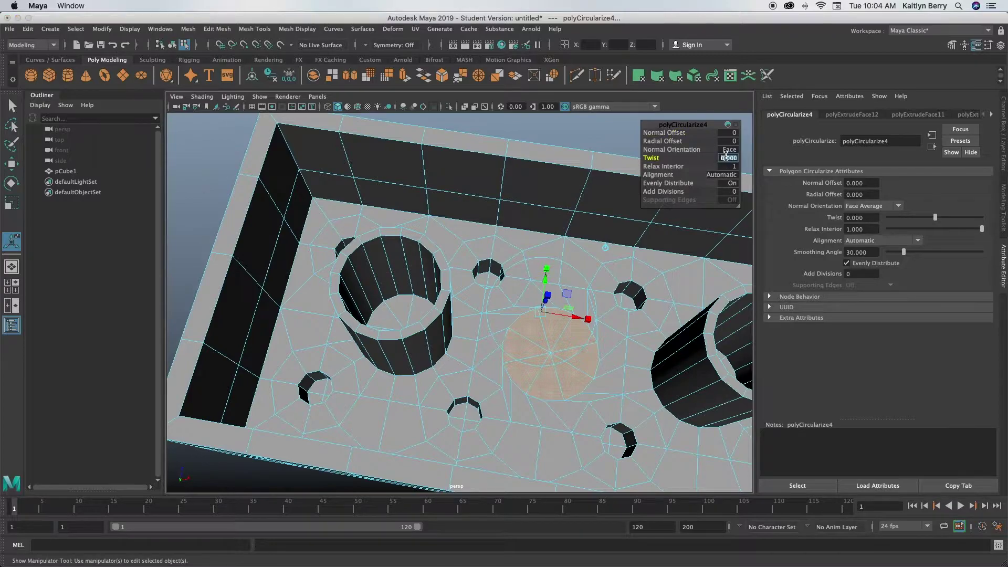
{"action": "type", "text": "23"}
{"action": "key", "text": "Return"}
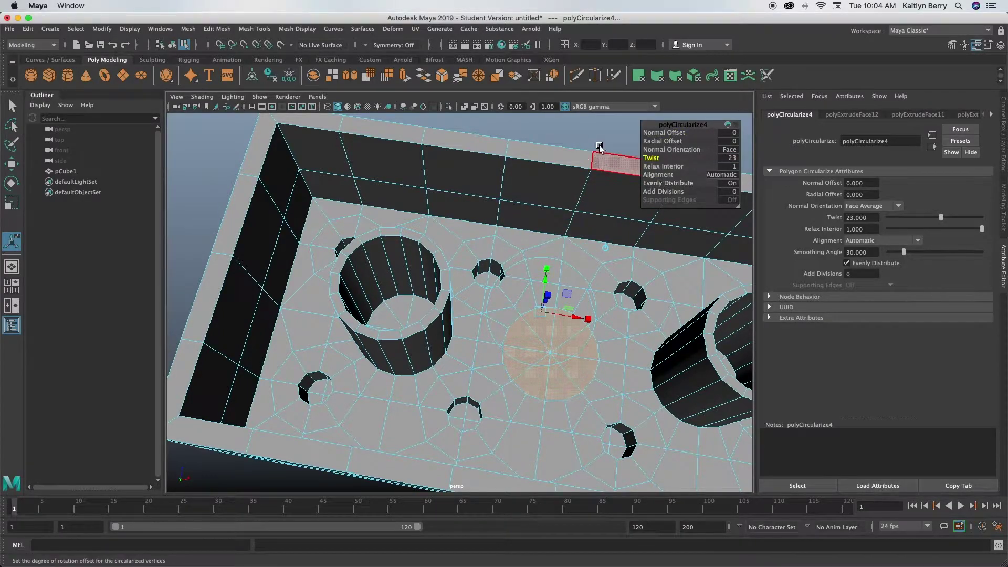
{"action": "key", "text": "ctrl+e"}
{"action": "left_click_drag", "start_coordinate": [651, 150], "coordinate": [661, 151]}
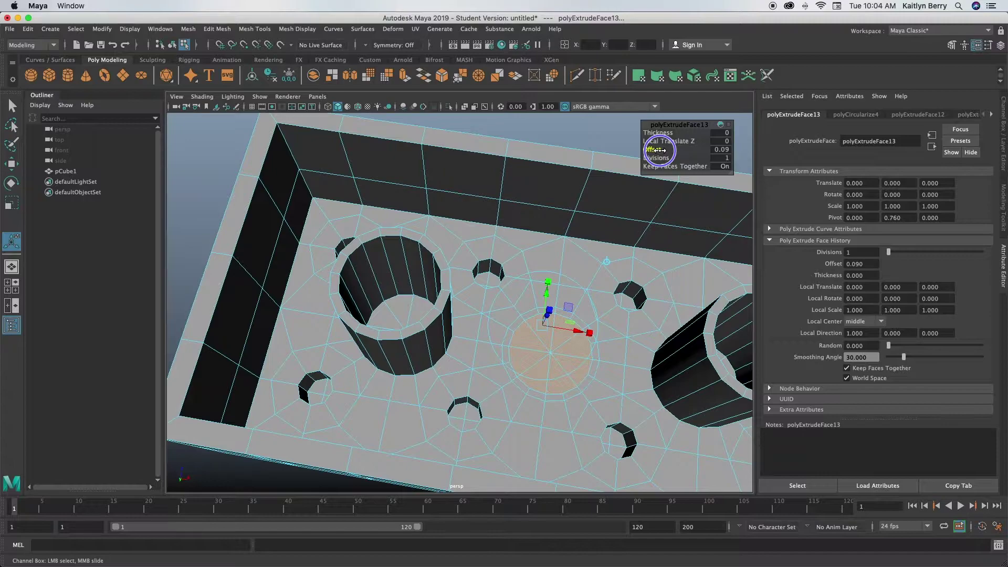
{"action": "left_click_drag", "start_coordinate": [660, 150], "coordinate": [661, 151]}
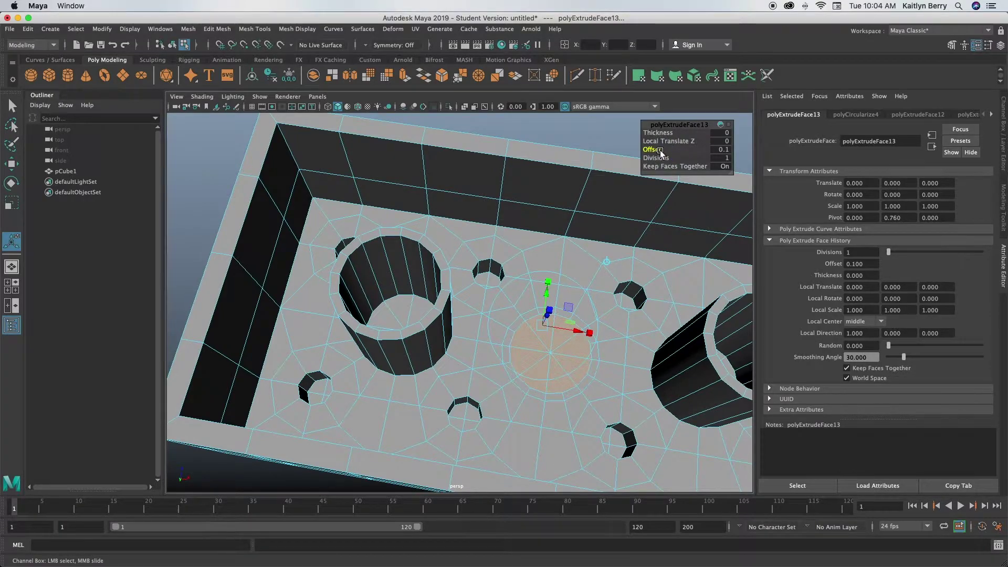
{"action": "key", "text": "ctrl+e"}
{"action": "left_click", "coordinate": [659, 133]}
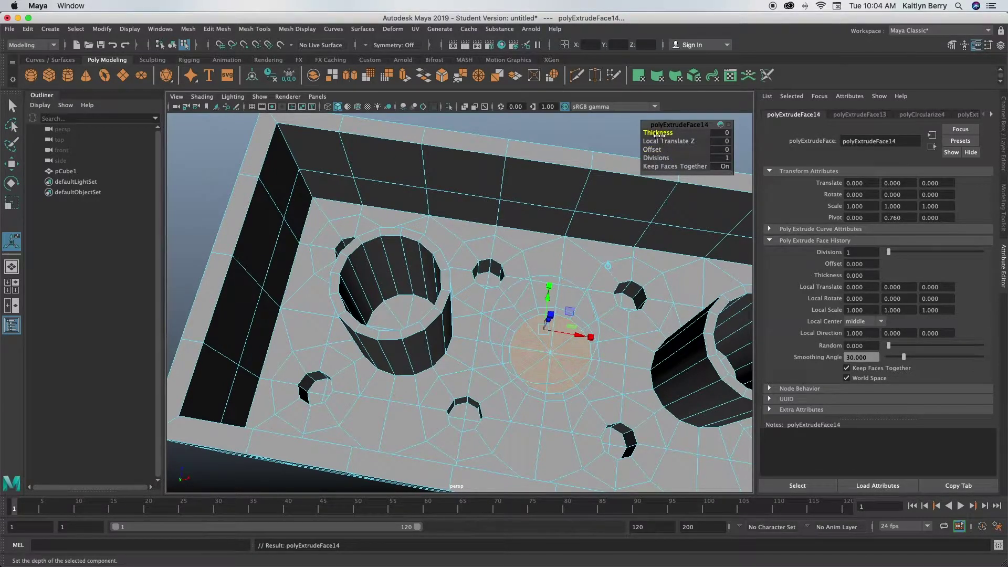
{"action": "left_click_drag", "start_coordinate": [658, 133], "coordinate": [735, 128]}
{"action": "key", "text": "super+z"}
{"action": "key", "text": "super+z"}
{"action": "key", "text": "super+z"}
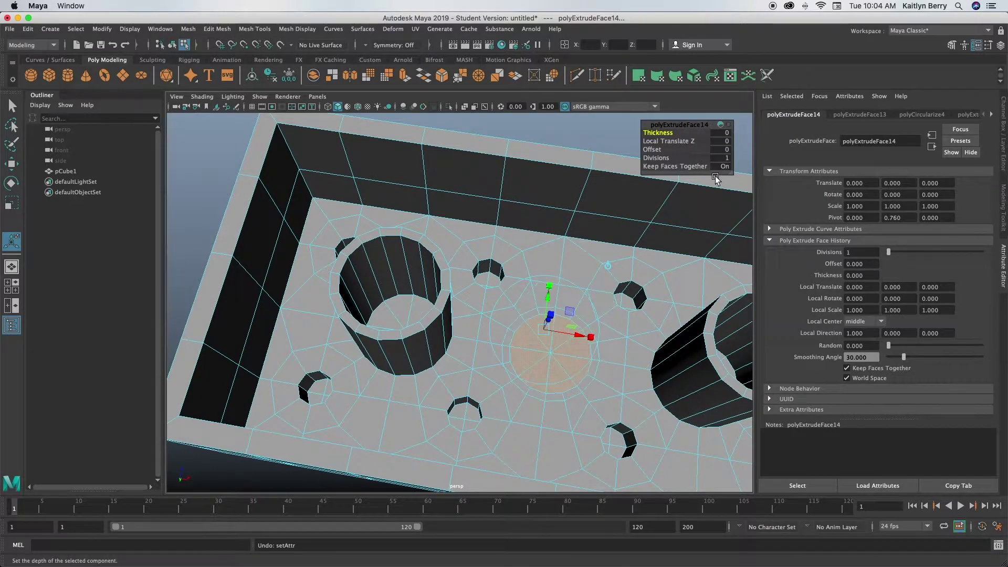
- Extrude the central circular face into a cylinder like its neighbours and hollow it with an inner extrusion of thickness -1.9
{"action": "left_click_drag", "start_coordinate": [666, 134], "coordinate": [734, 135]}
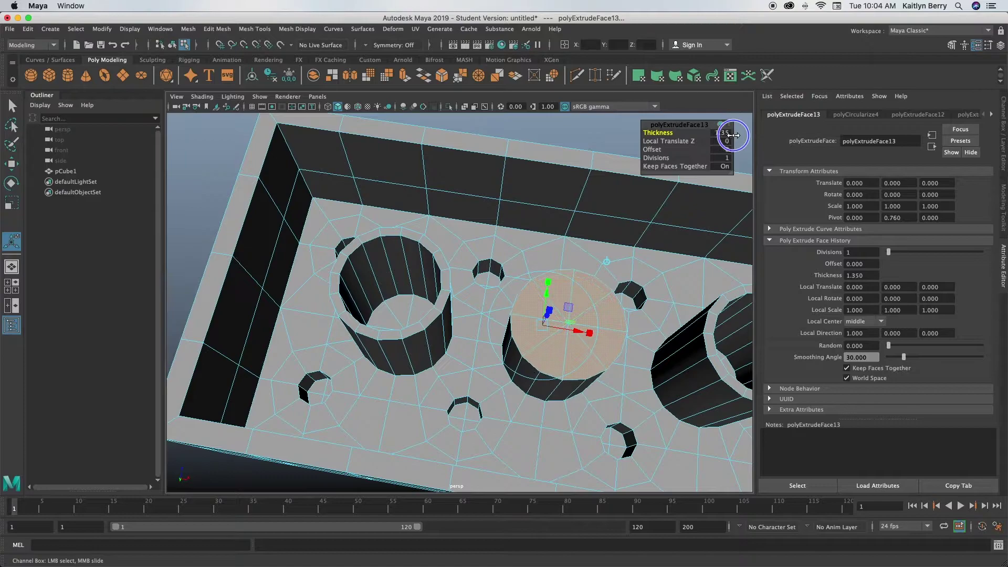
{"action": "left_click_drag", "start_coordinate": [661, 133], "coordinate": [568, 147]}
{"action": "key", "text": "ctrl+e"}
{"action": "key", "text": "ctrl+e"}
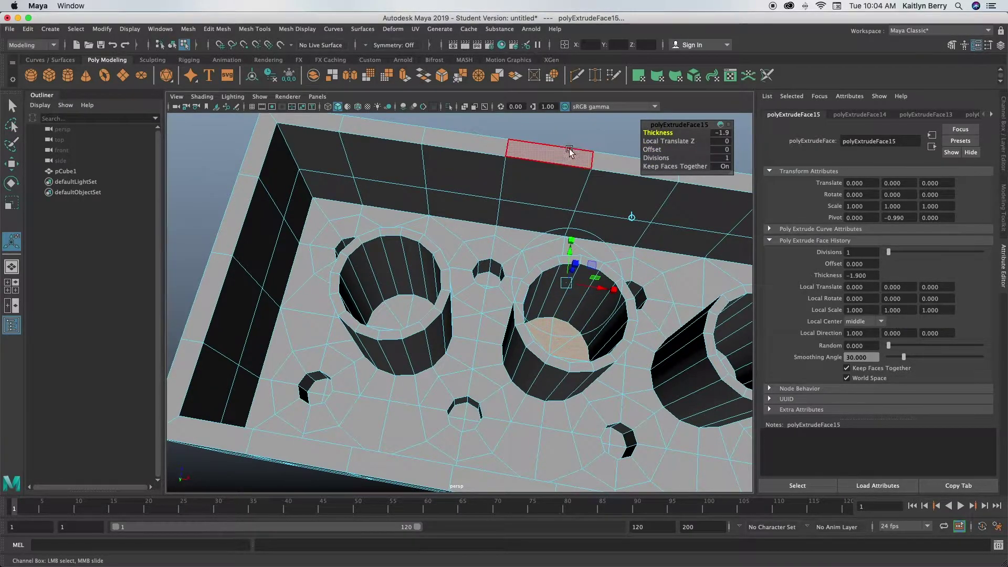
{"action": "left_click", "coordinate": [603, 140]}
- Create a polygon cube and move it about 1.24 units along Z, between the central tube and the long wall
{"action": "scroll", "coordinate": [583, 322], "scroll_direction": "down", "scroll_amount": 2}
{"action": "middle_click_drag", "start_coordinate": [583, 322], "coordinate": [535, 298], "text": "alt"}
{"action": "left_click_drag", "start_coordinate": [535, 297], "coordinate": [551, 338], "text": "alt"}
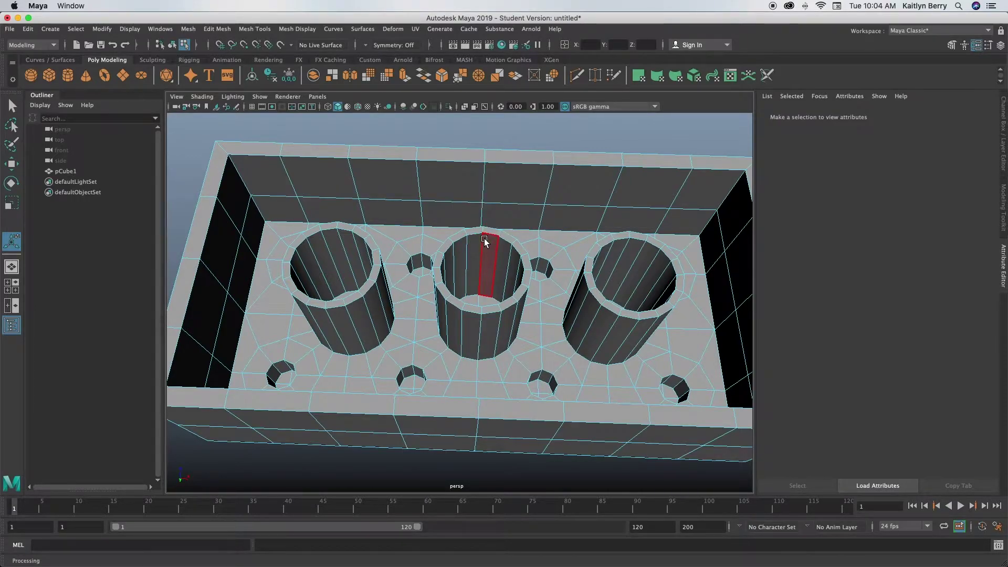
{"action": "left_click", "coordinate": [49, 75]}
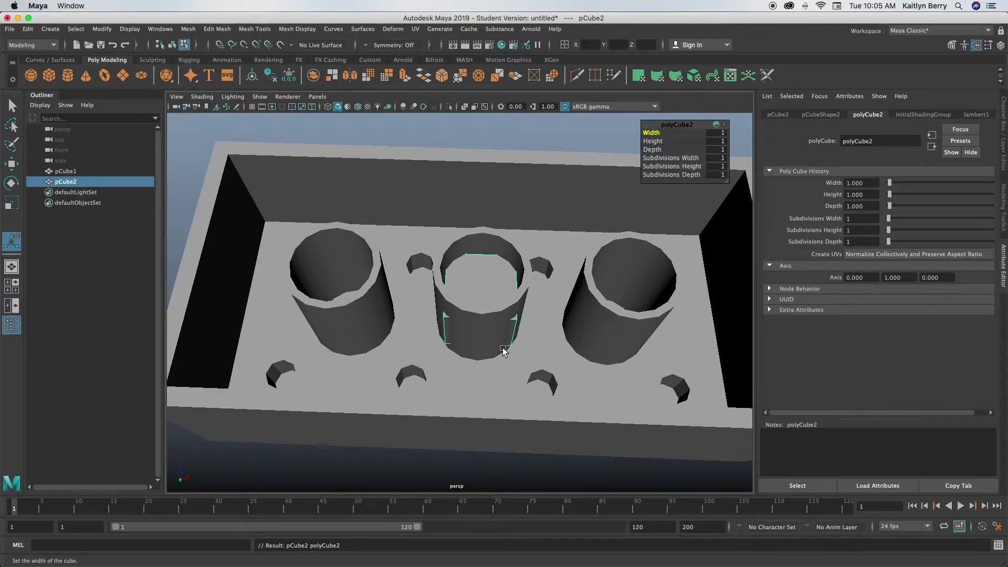
{"action": "key", "text": "w"}
{"action": "left_click_drag", "start_coordinate": [486, 301], "coordinate": [485, 204]}
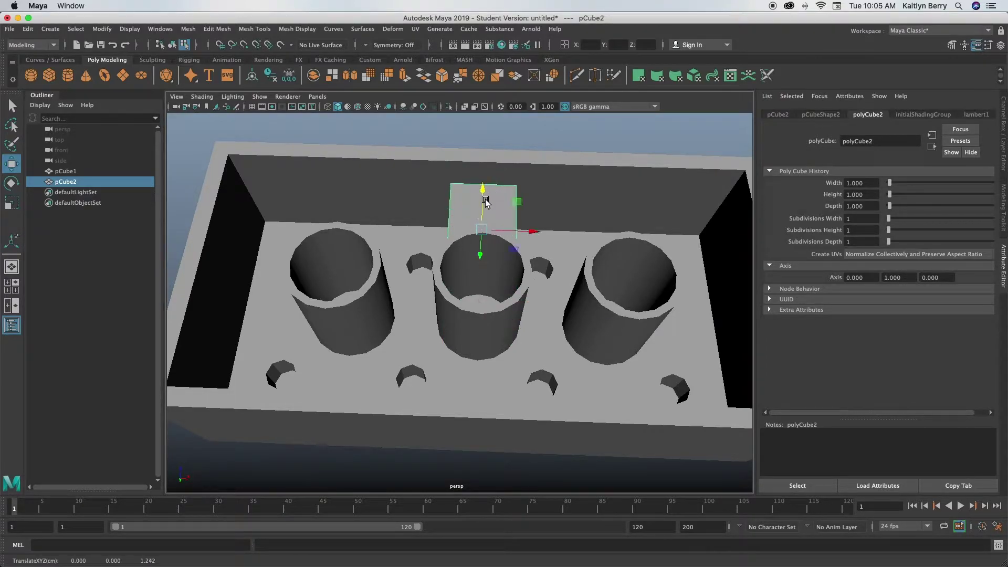
- Scale the new cube into a thin plate, about 0.11 in X and 1.27 in Z, spanning from tube to wall
{"action": "key", "text": "r"}
{"action": "left_click_drag", "start_coordinate": [526, 231], "coordinate": [487, 229]}
{"action": "middle_click_drag", "start_coordinate": [500, 202], "coordinate": [502, 231], "text": "alt"}
{"action": "left_click_drag", "start_coordinate": [503, 235], "coordinate": [450, 272], "text": "alt"}
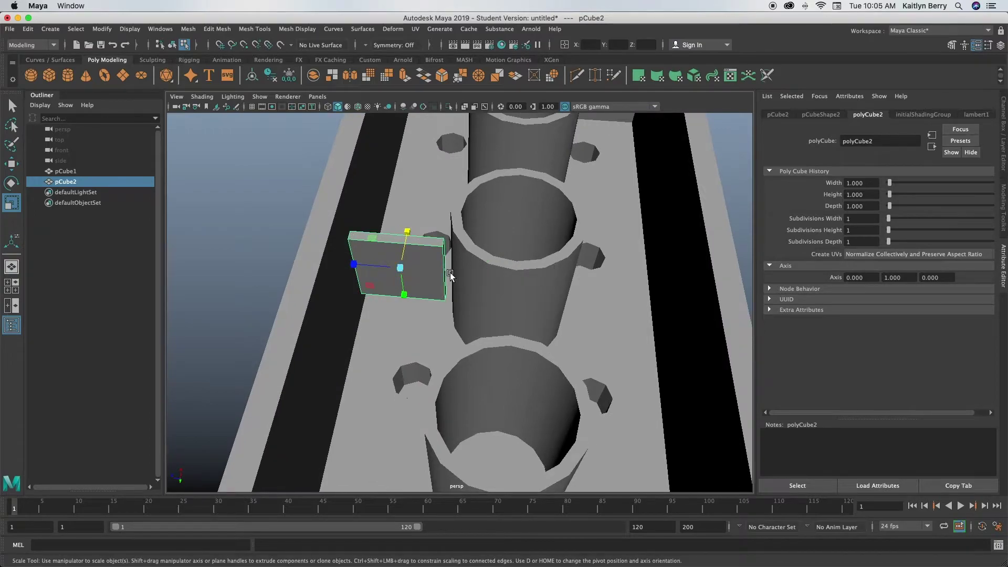
{"action": "left_click_drag", "start_coordinate": [357, 265], "coordinate": [344, 260]}
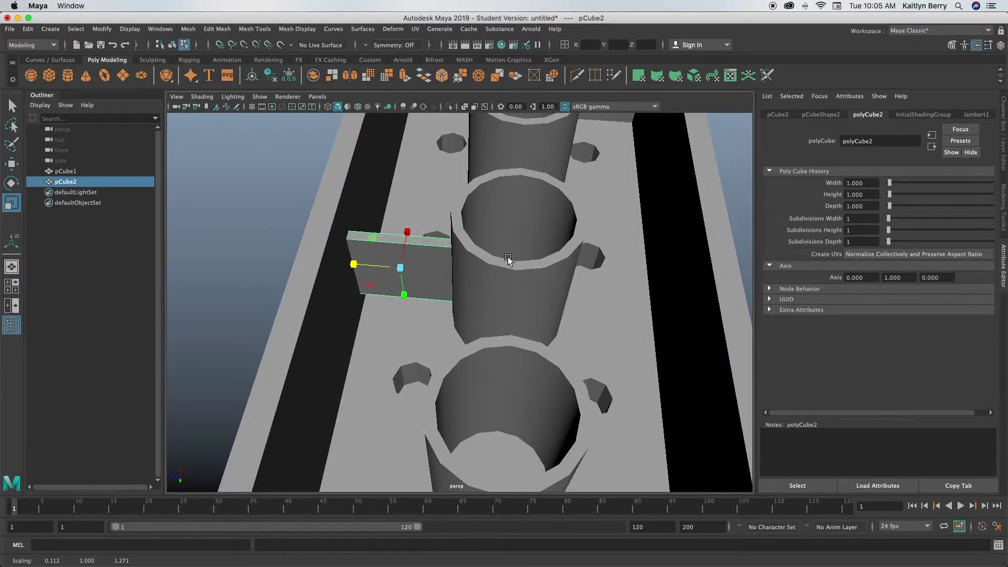
{"action": "mouse_move", "coordinate": [508, 261]}
{"action": "left_mouse_down", "text": "alt"}
{"action": "mouse_move", "coordinate": [450, 265]}
{"action": "mouse_move", "coordinate": [562, 243]}
{"action": "mouse_move", "coordinate": [524, 257]}
{"action": "left_mouse_up", "text": "alt"}
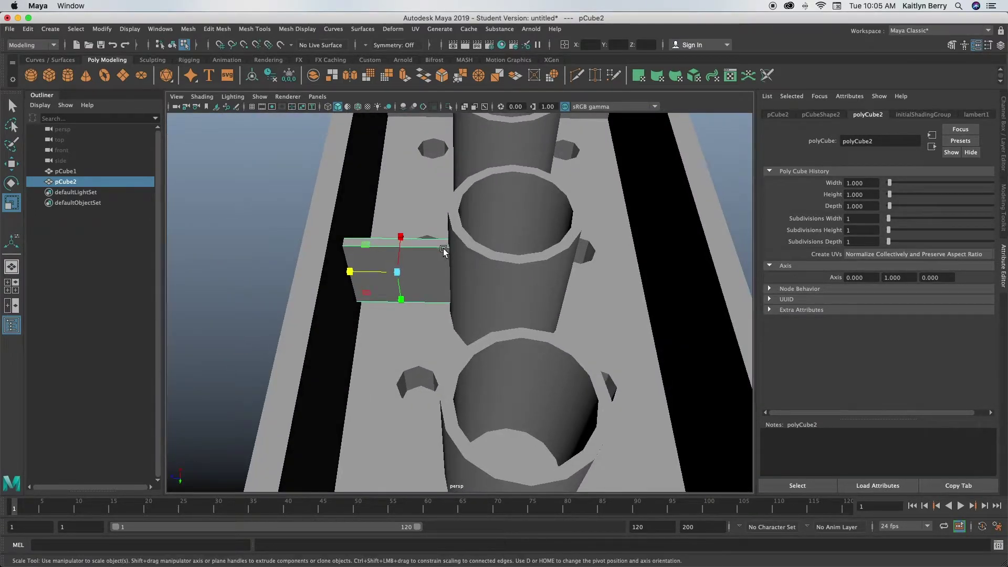
{"action": "right_click_drag", "start_coordinate": [443, 249], "coordinate": [483, 318]}
{"action": "left_click_drag", "start_coordinate": [483, 318], "coordinate": [456, 285], "text": "alt"}
{"action": "right_click_drag", "start_coordinate": [634, 298], "coordinate": [305, 307]}
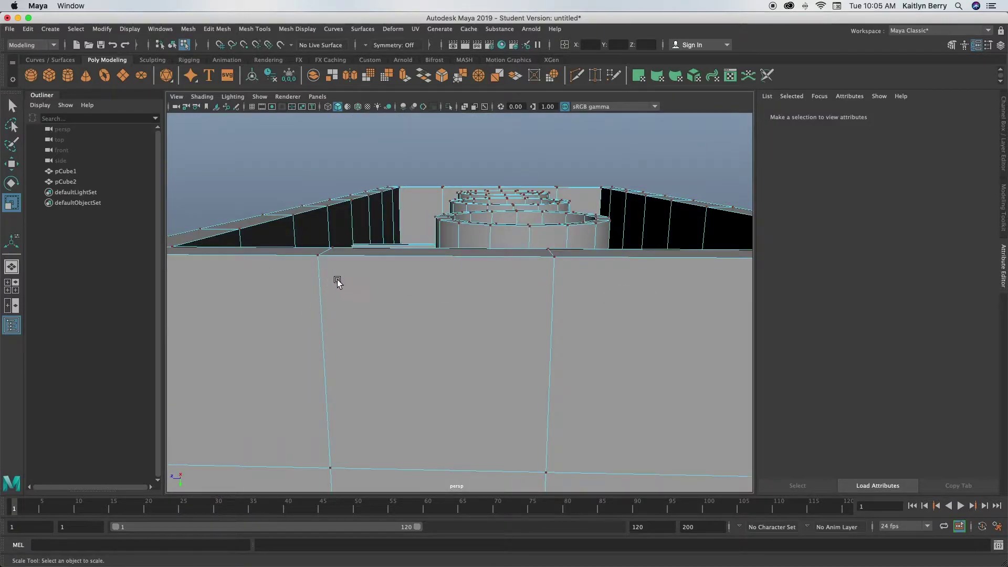
{"action": "key", "text": "super+z"}
{"action": "right_click", "coordinate": [393, 214]}
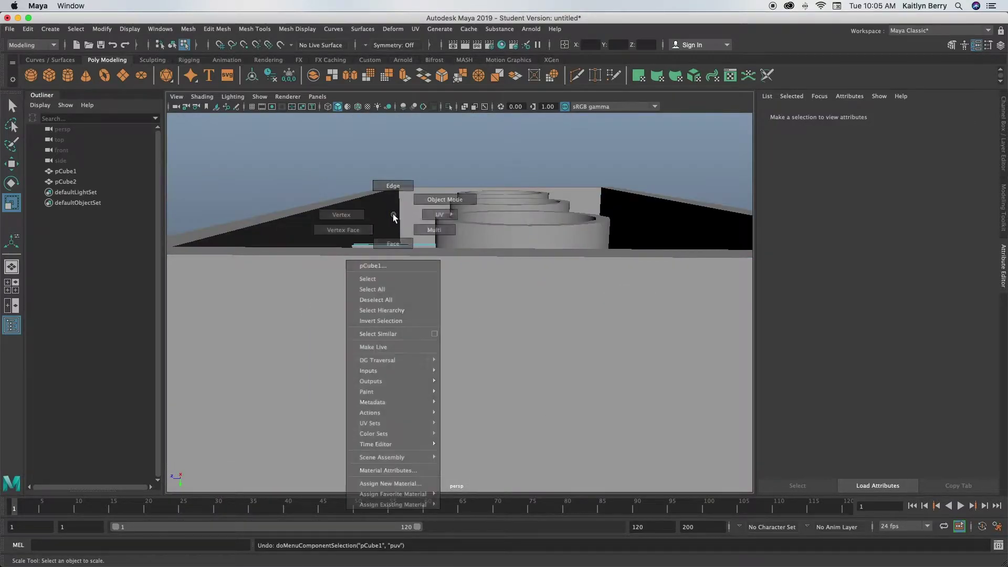
{"action": "right_click_drag", "start_coordinate": [404, 233], "coordinate": [443, 221]}
- Scale the thin plate taller so that it reaches down to the brick's inner floor
{"action": "left_click_drag", "start_coordinate": [344, 277], "coordinate": [436, 284], "text": "alt"}
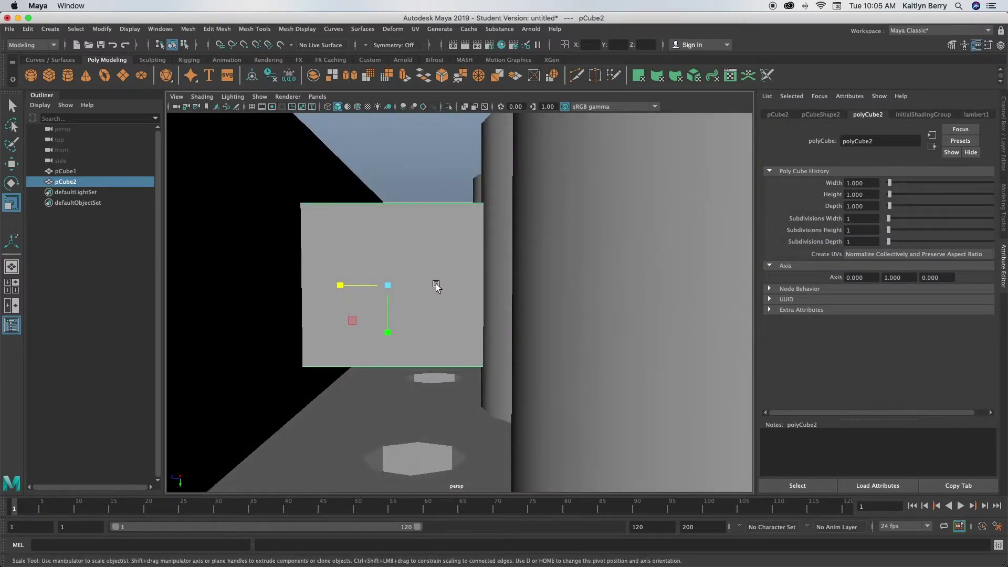
{"action": "key", "text": "w"}
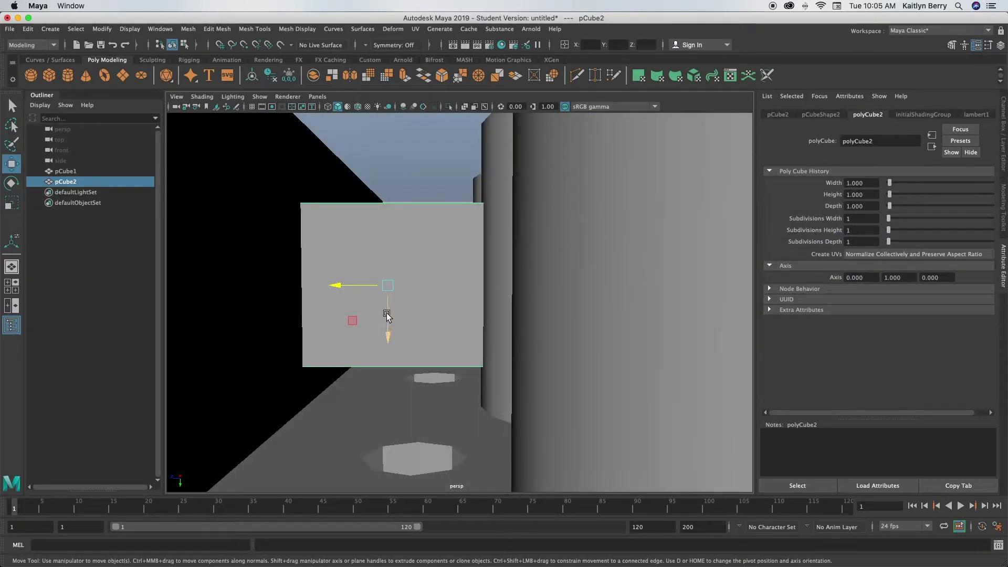
{"action": "key", "text": "r"}
{"action": "left_click_drag", "start_coordinate": [387, 315], "coordinate": [395, 342]}
- Duplicate the thin plate and move the copy to the opposite side of the central tube, against the other long wall
{"action": "left_click_drag", "start_coordinate": [497, 334], "coordinate": [339, 368], "text": "alt"}
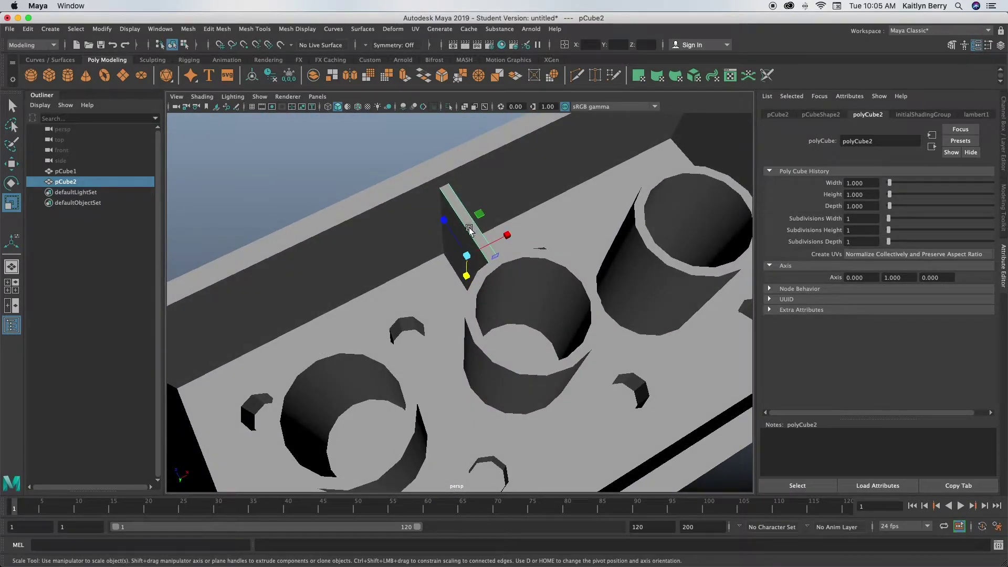
{"action": "key", "text": "ctrl+d"}
{"action": "key", "text": "w"}
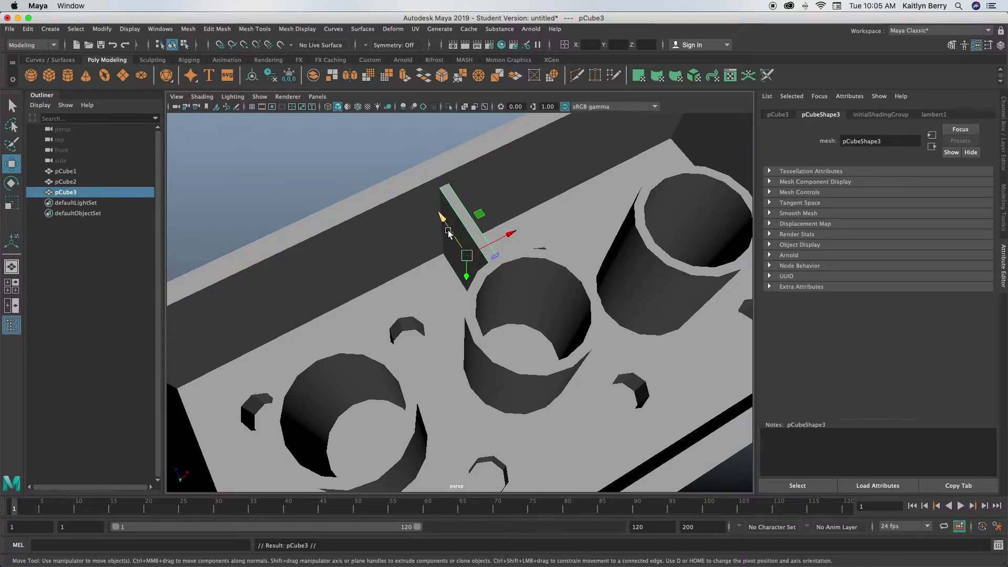
{"action": "left_click_drag", "start_coordinate": [447, 225], "coordinate": [473, 285], "text": "alt"}
{"action": "left_click_drag", "start_coordinate": [391, 271], "coordinate": [485, 418]}
{"action": "left_click", "coordinate": [537, 227]}
{"action": "left_click_drag", "start_coordinate": [537, 227], "coordinate": [445, 328], "text": "alt"}
{"action": "scroll", "coordinate": [455, 314], "scroll_direction": "up", "scroll_amount": 3}
{"action": "left_click", "coordinate": [515, 317]}
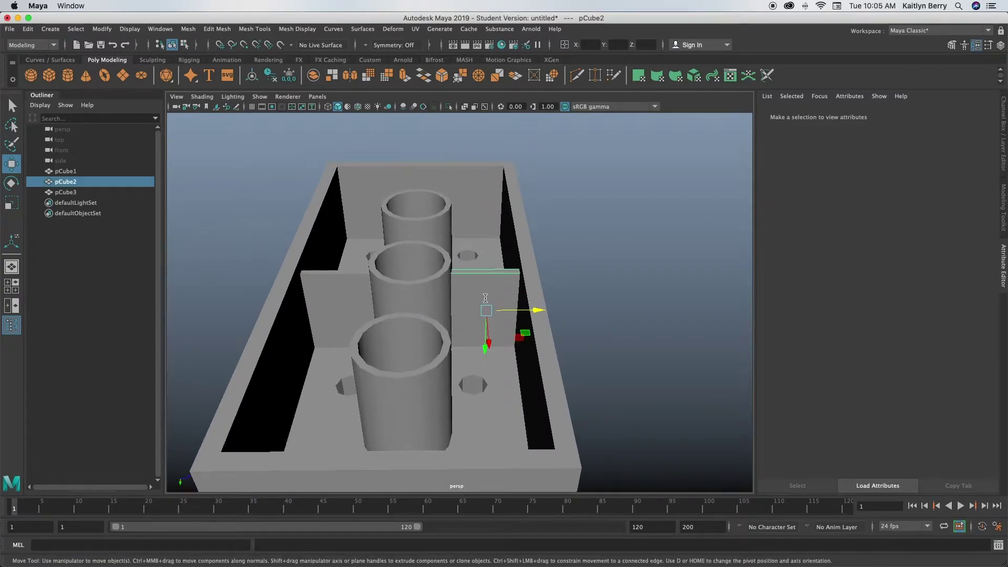
{"action": "left_click", "coordinate": [260, 273]}
{"action": "left_click", "coordinate": [260, 273]}
- Preview the brick's studded side with smooth mesh display, then return it to the unsmoothed display
{"action": "left_click_drag", "start_coordinate": [260, 273], "coordinate": [366, 344], "text": "alt"}
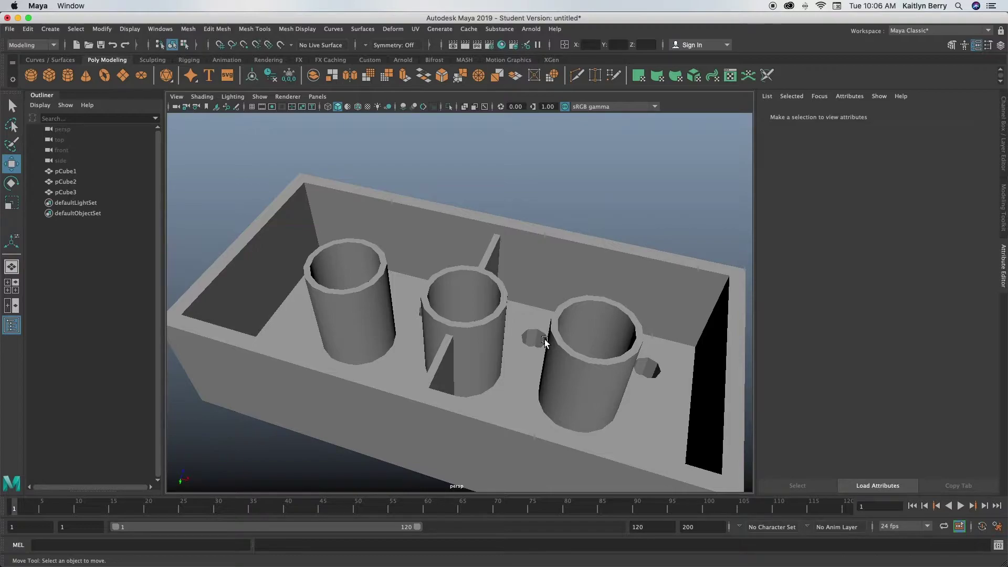
{"action": "left_click_drag", "start_coordinate": [448, 367], "coordinate": [562, 444], "text": "alt"}
{"action": "left_click", "coordinate": [508, 309]}
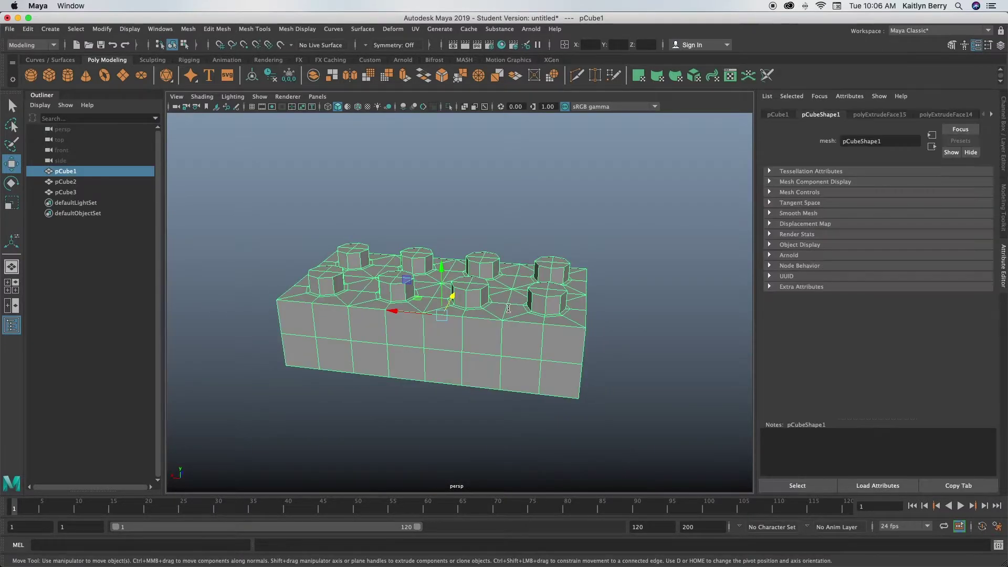
{"action": "right_click_drag", "start_coordinate": [387, 332], "coordinate": [596, 310], "text": "alt"}
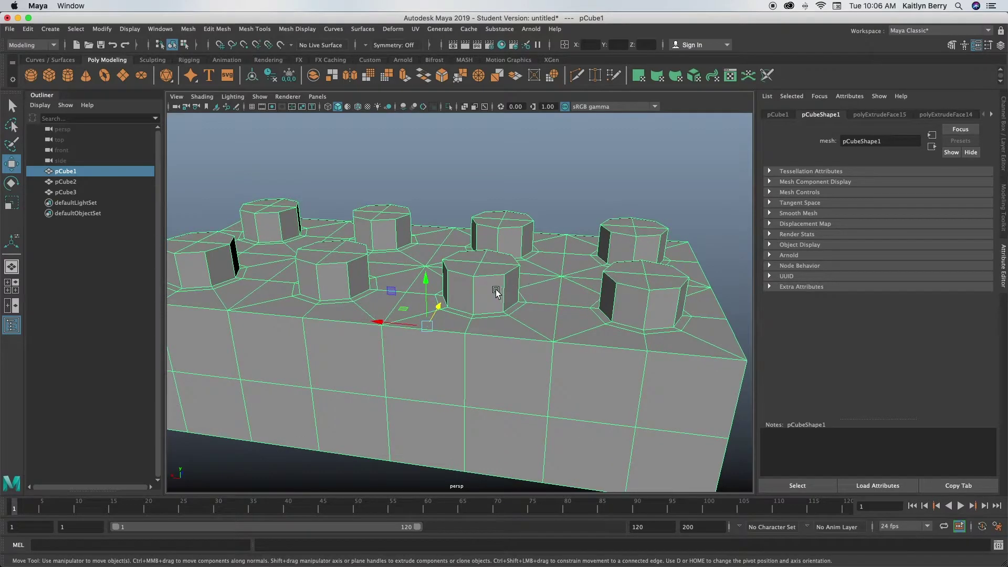
{"action": "key", "text": "3"}
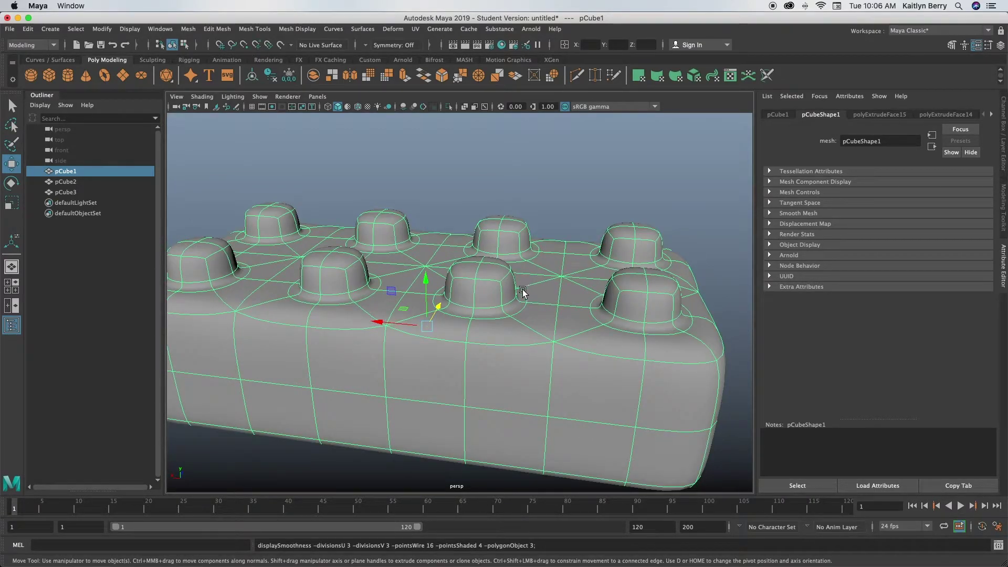
{"action": "key", "text": "1"}
- Select all the outer edges around the perimeter of the brick's studded top face
{"action": "right_click_drag", "start_coordinate": [472, 321], "coordinate": [474, 236]}
{"action": "scroll", "coordinate": [546, 356], "scroll_direction": "down", "scroll_amount": 2}
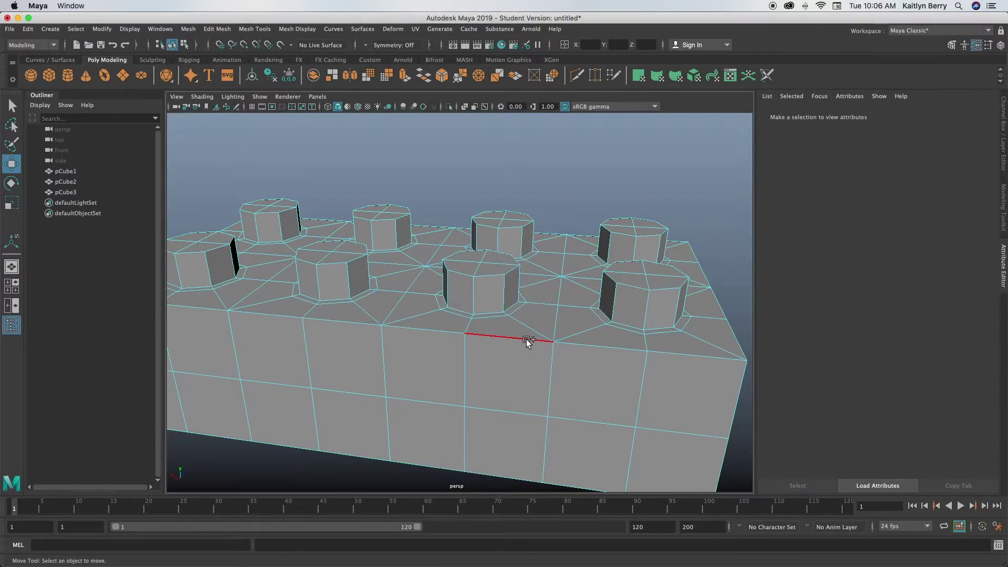
{"action": "left_click", "coordinate": [529, 342]}
{"action": "scroll", "coordinate": [518, 373], "scroll_direction": "down", "scroll_amount": 3}
{"action": "left_click", "coordinate": [604, 327], "text": "shift"}
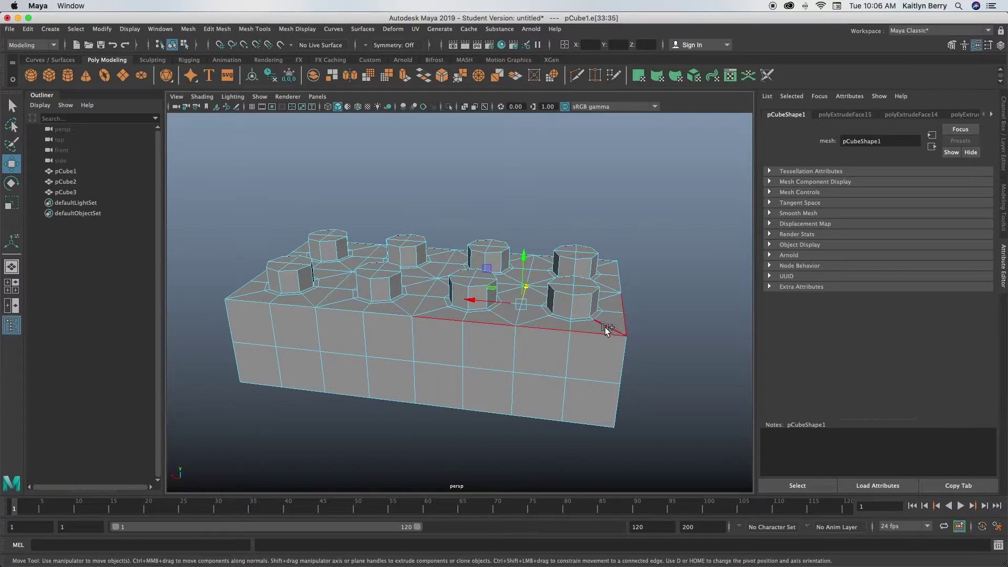
{"action": "left_click", "coordinate": [350, 303], "text": "shift"}
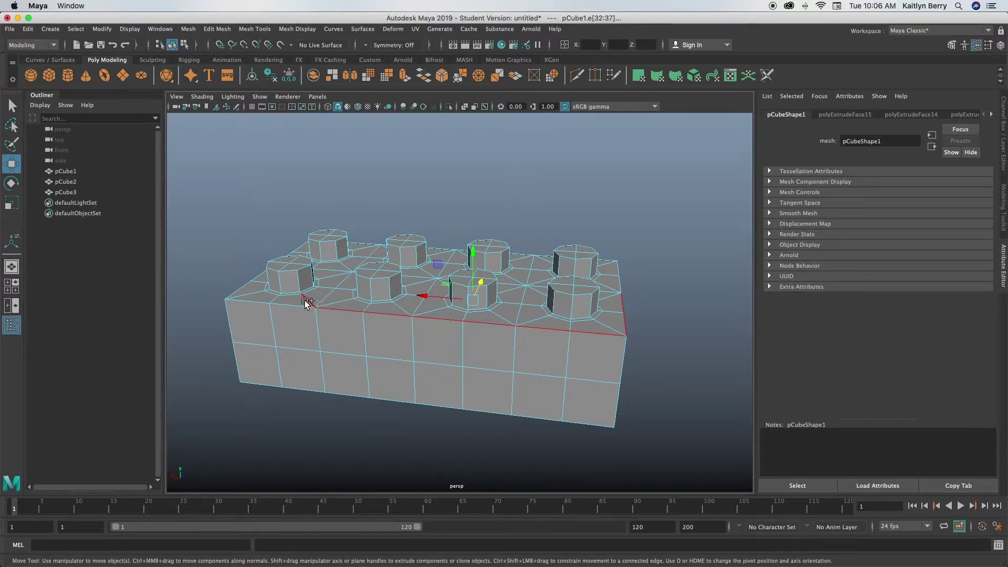
{"action": "left_click", "coordinate": [291, 305], "text": "shift"}
{"action": "left_click", "coordinate": [264, 301], "text": "shift"}
{"action": "left_click", "coordinate": [263, 273], "text": "shift"}
{"action": "left_click", "coordinate": [383, 245]}
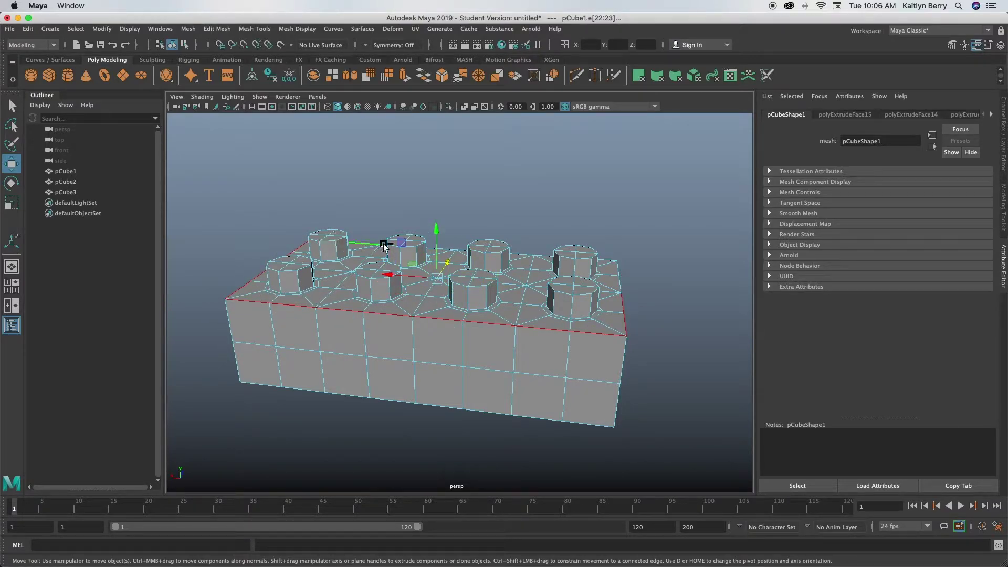
{"action": "left_click", "coordinate": [520, 251], "text": "shift"}
{"action": "left_click_drag", "start_coordinate": [642, 404], "coordinate": [266, 394], "text": "alt"}
- Bevel the selected top perimeter edges with 2 segments
{"action": "key", "text": "ctrl+b"}
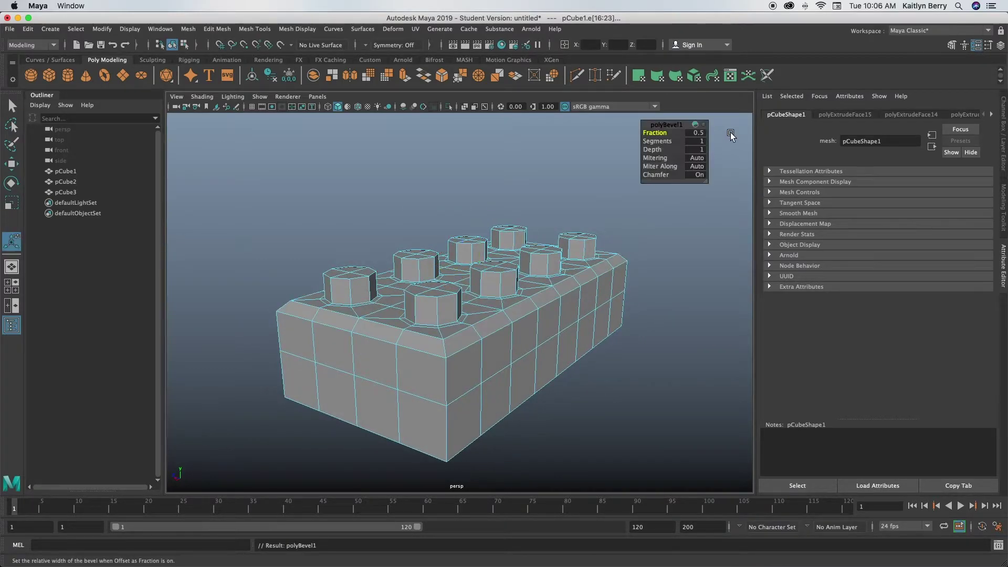
{"action": "left_click", "coordinate": [699, 141]}
{"action": "type", "text": "2"}
{"action": "key", "text": "Return"}
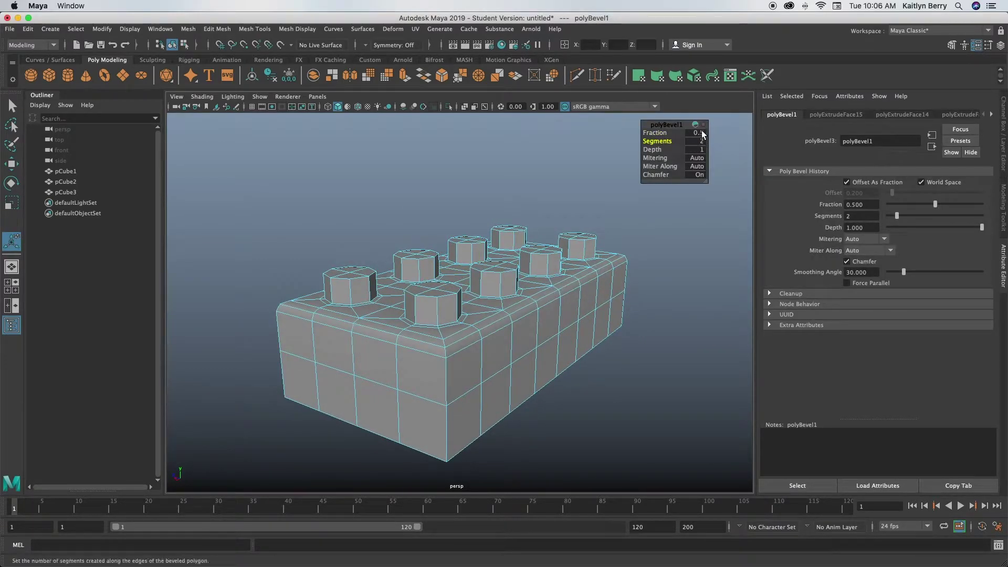
- Narrow the top perimeter bevel to a fraction of 0.1, checking the result with the smooth mesh preview
{"action": "left_click_drag", "start_coordinate": [652, 135], "coordinate": [653, 134]}
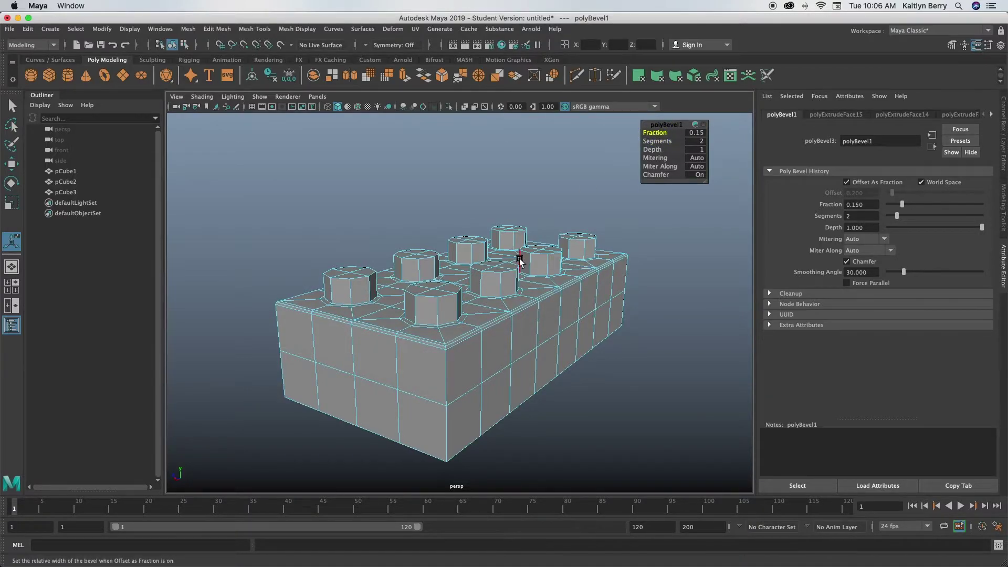
{"action": "key", "text": "3"}
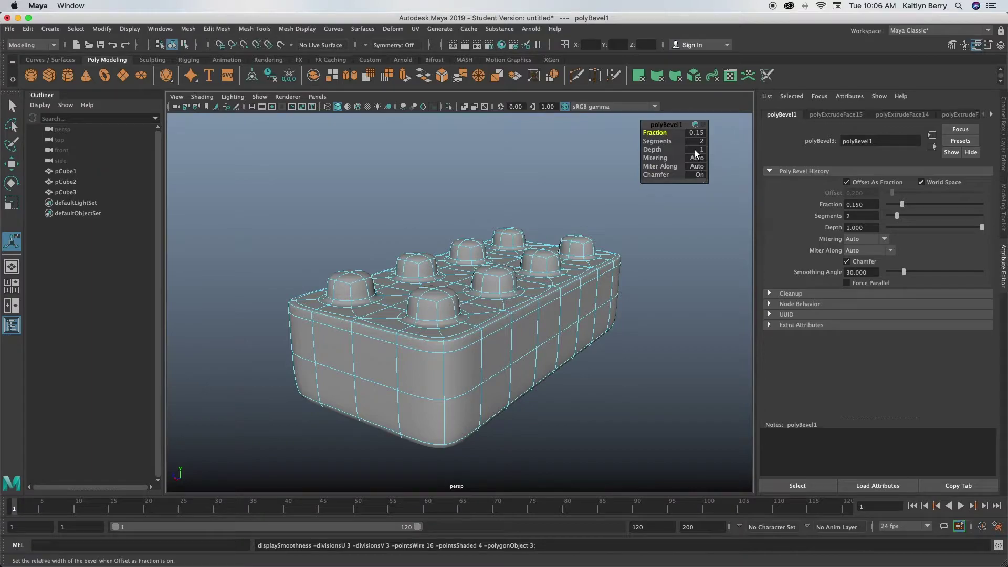
{"action": "key", "text": "1"}
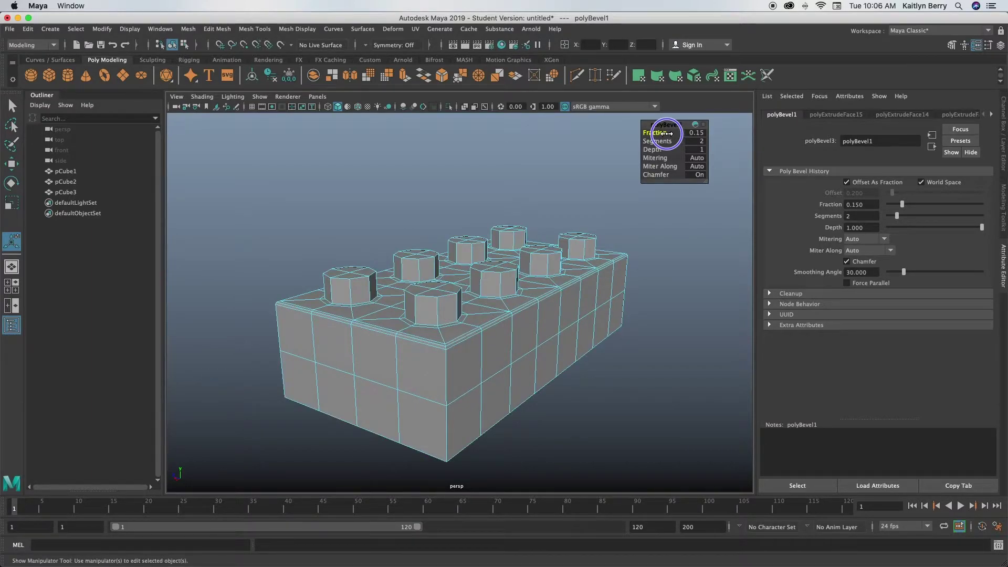
{"action": "left_click_drag", "start_coordinate": [664, 133], "coordinate": [664, 133]}
{"action": "key", "text": "3"}
{"action": "key", "text": "1"}
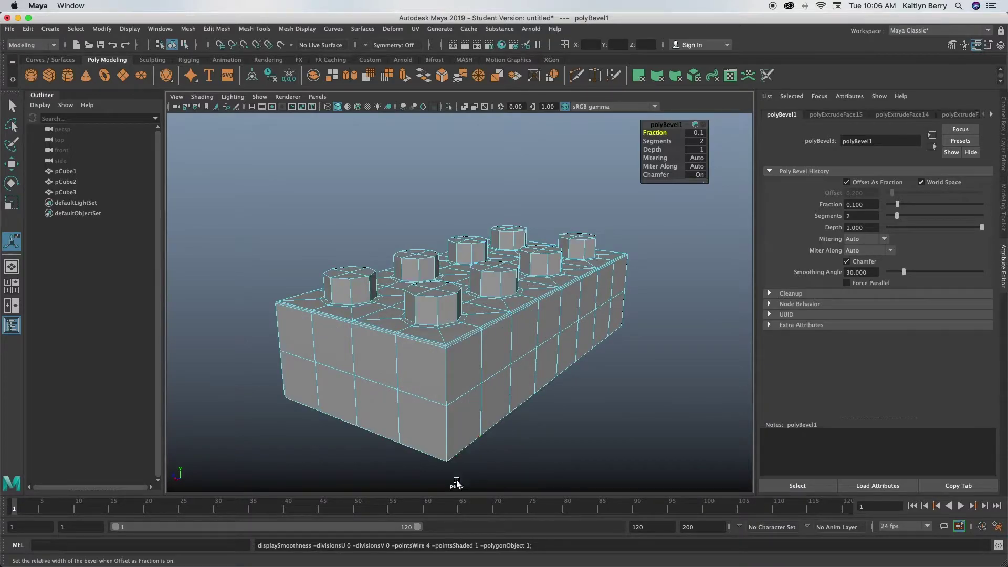
- Bevel the brick's outer bottom edge loop with 2 segments and narrow its fraction, checking the smooth mesh preview
{"action": "double_click", "coordinate": [460, 450]}
{"action": "key", "text": "ctrl+b"}
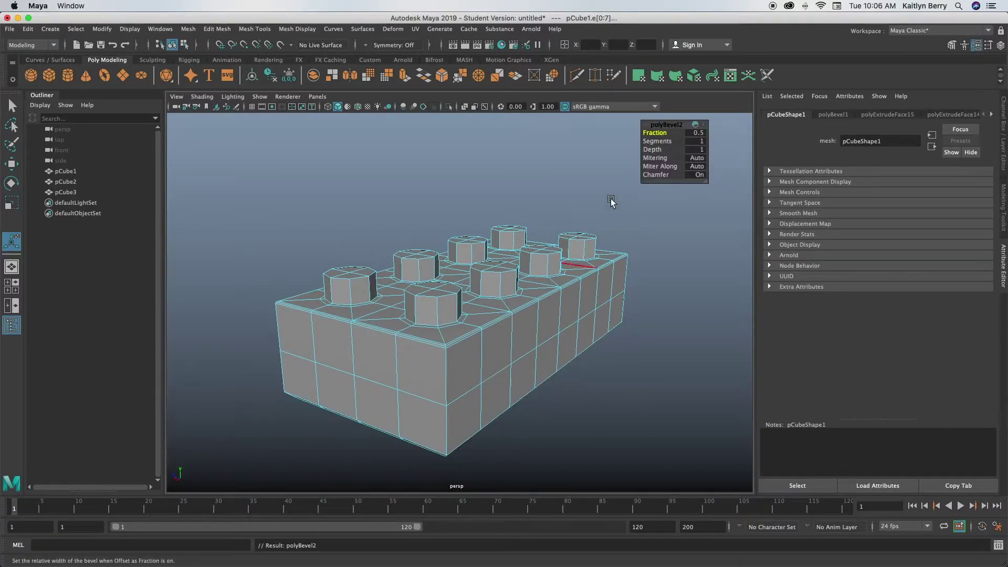
{"action": "type", "text": "2"}
{"action": "key", "text": "Return"}
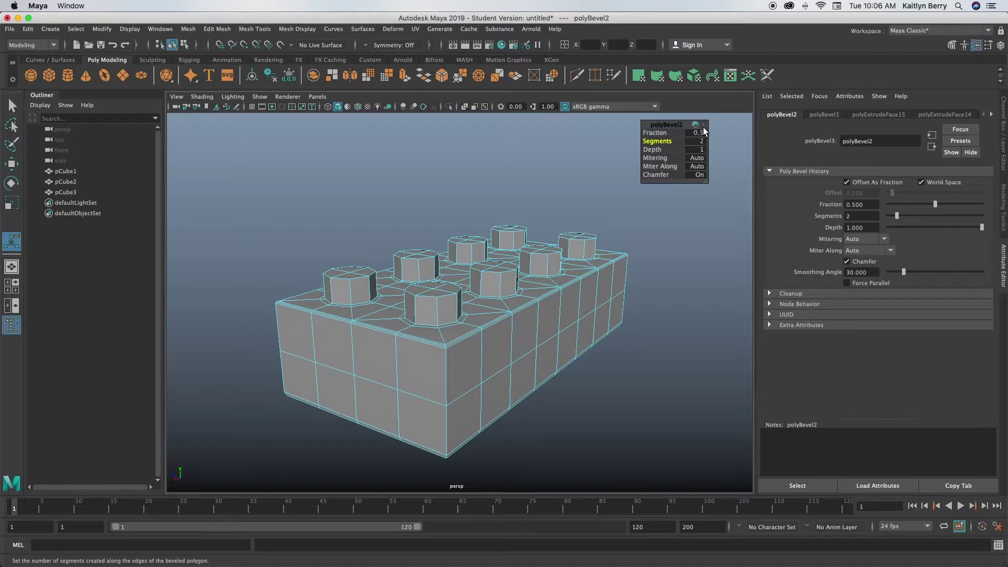
{"action": "key", "text": "3"}
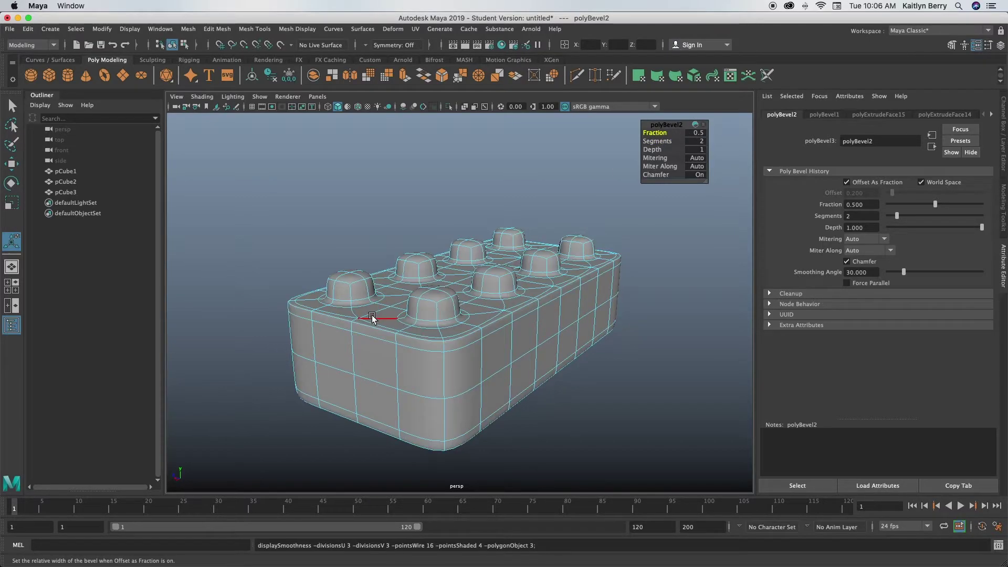
{"action": "key", "text": "1"}
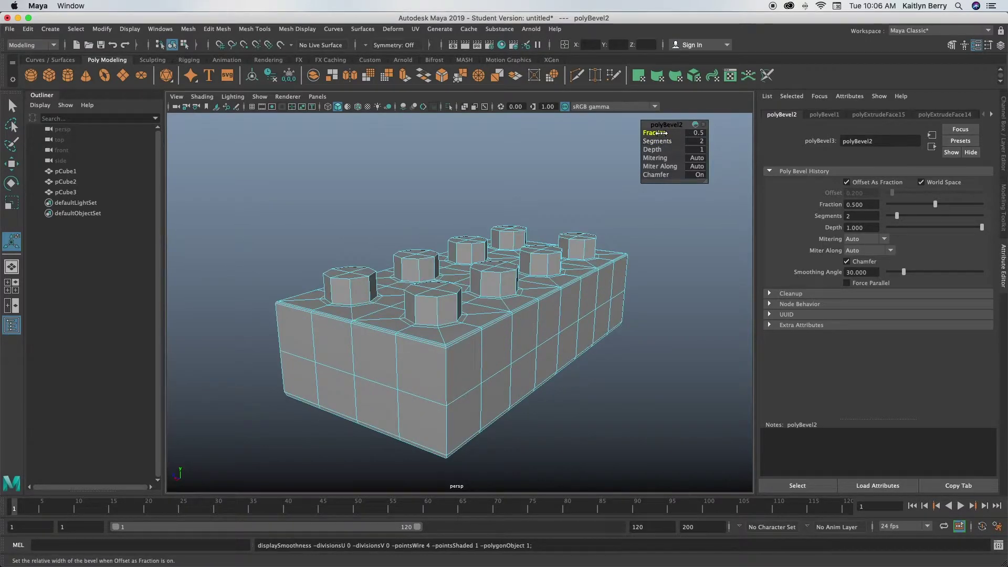
{"action": "middle_click_drag", "start_coordinate": [657, 133], "coordinate": [645, 132]}
{"action": "left_click", "coordinate": [521, 462]}
- Bevel the inner rim edge loop of the hollow underside with 2 segments and a fraction of 0.22, previewing it smoothed
{"action": "left_click_drag", "start_coordinate": [521, 461], "coordinate": [503, 378], "text": "alt"}
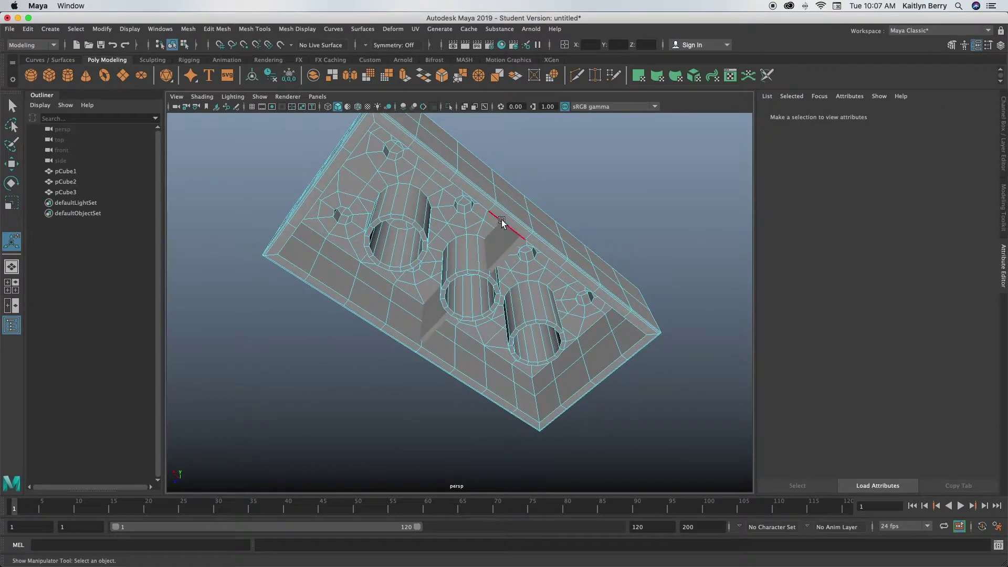
{"action": "left_click", "coordinate": [501, 222]}
{"action": "key", "text": "ctrl+b"}
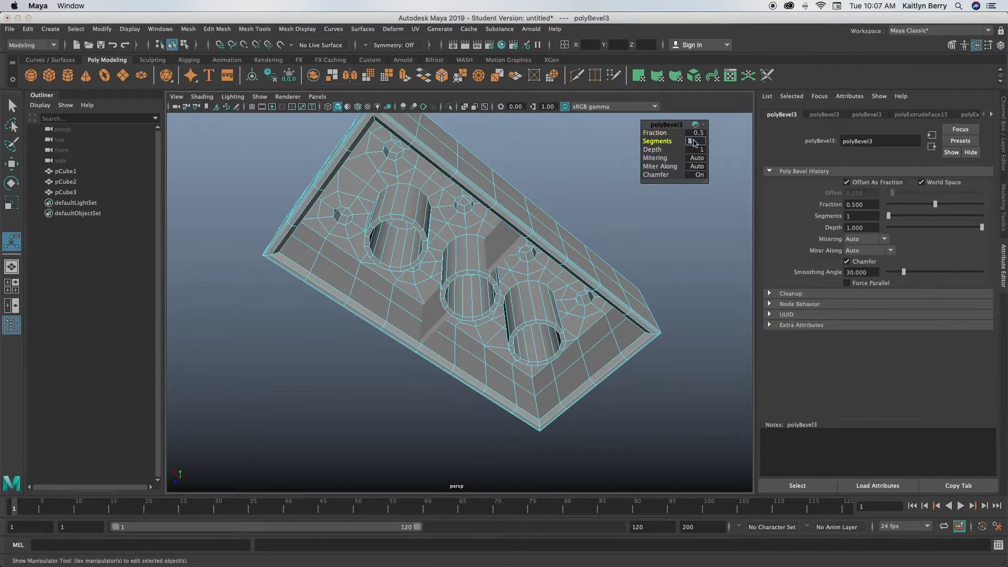
{"action": "key", "text": "Return"}
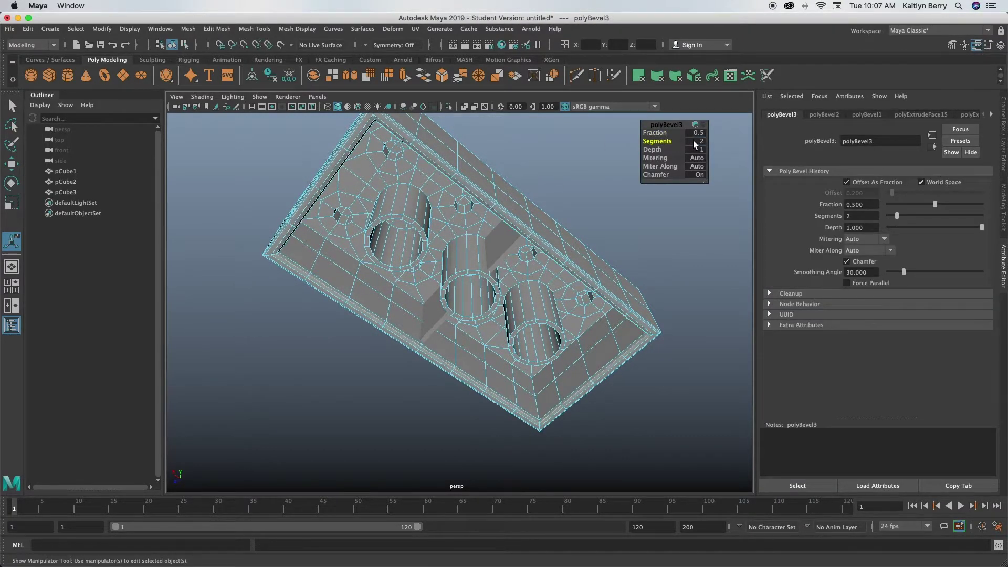
{"action": "left_click", "coordinate": [649, 133]}
{"action": "mouse_move", "coordinate": [649, 133]}
{"action": "middle_mouse_down"}
{"action": "mouse_move", "coordinate": [657, 131]}
{"action": "mouse_move", "coordinate": [630, 131]}
{"action": "mouse_move", "coordinate": [649, 135]}
{"action": "middle_mouse_up"}
{"action": "key", "text": "3"}
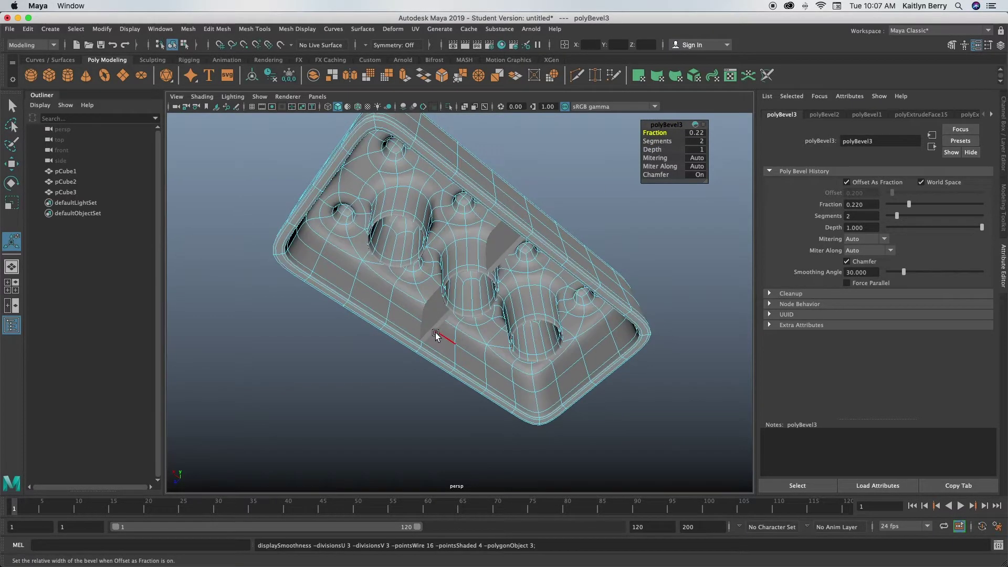
{"action": "key", "text": "1"}
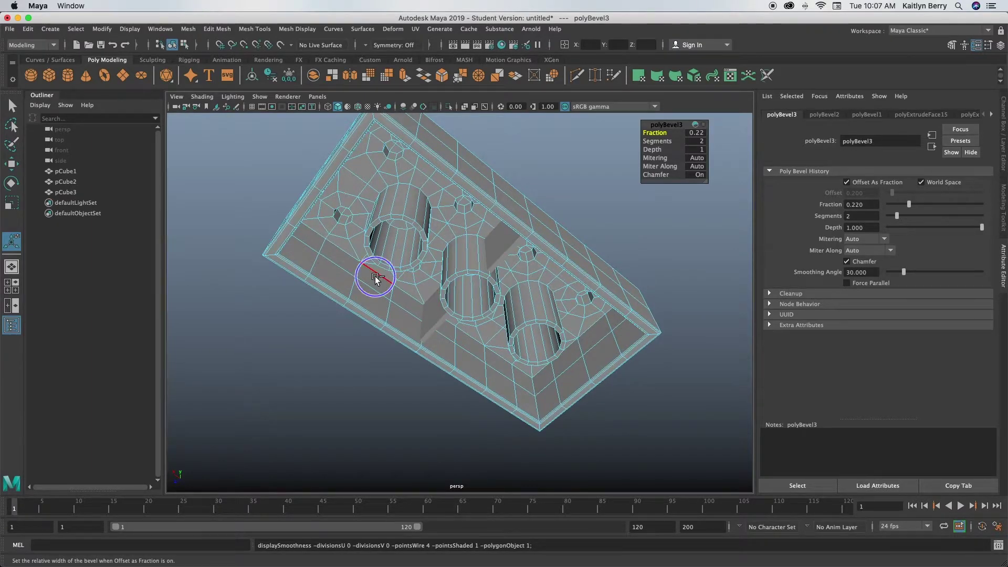
- Select the edges around the cavity where the inner walls meet the inner floor
{"action": "scroll", "coordinate": [484, 362], "scroll_direction": "up", "scroll_amount": 3}
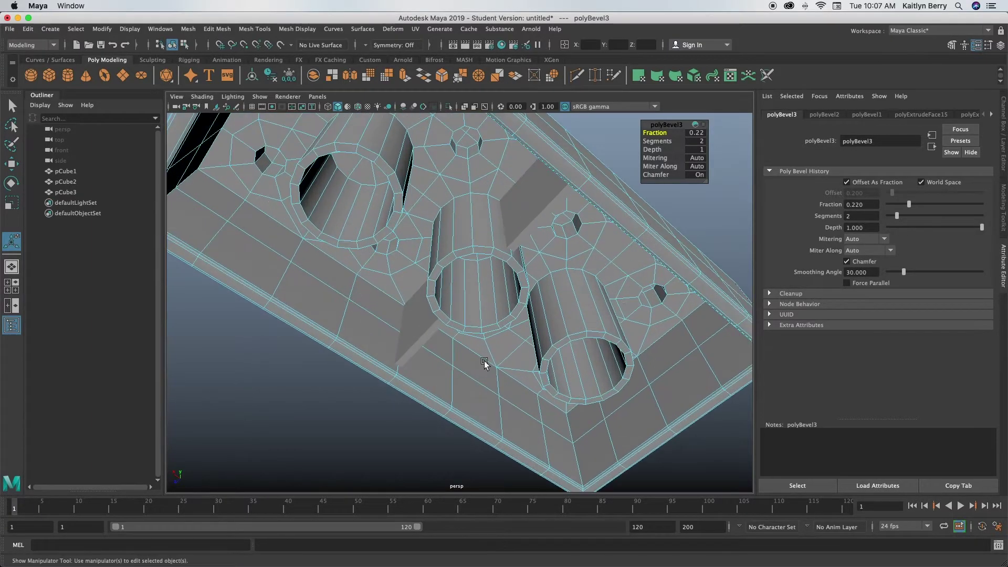
{"action": "double_click", "coordinate": [388, 292]}
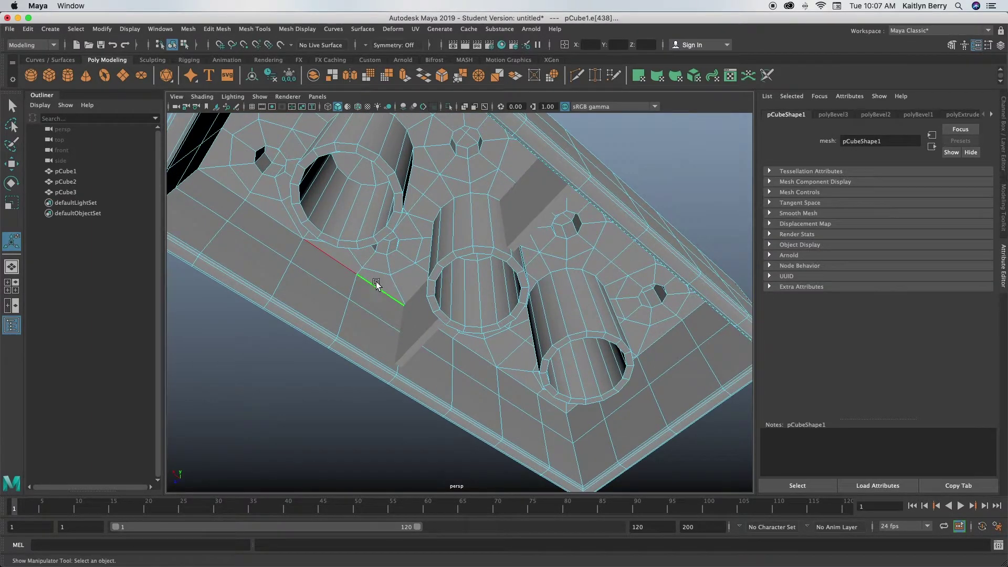
{"action": "double_click", "coordinate": [275, 221], "text": "shift"}
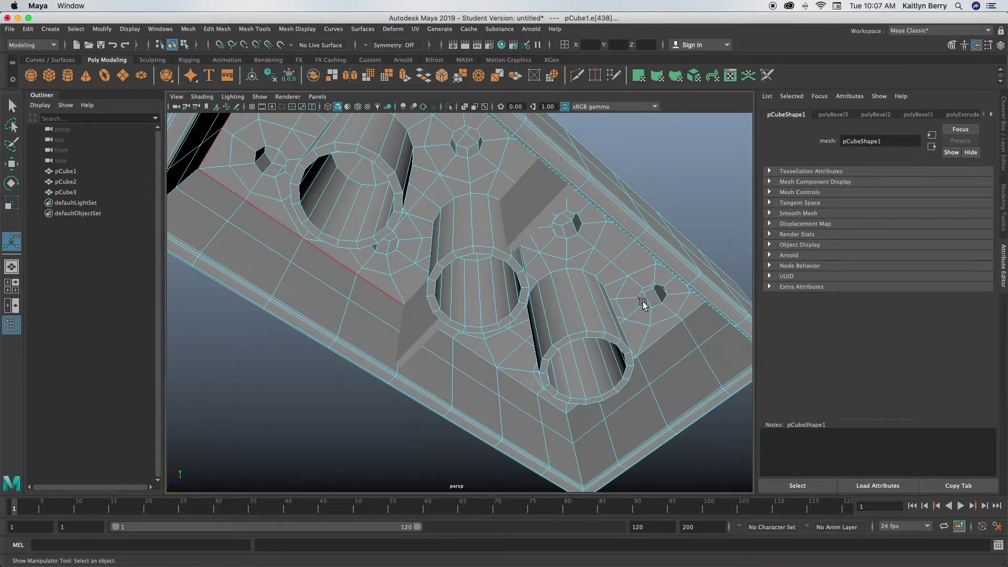
{"action": "left_click", "coordinate": [486, 357], "text": "shift"}
{"action": "left_click", "coordinate": [660, 336], "text": "shift"}
{"action": "left_click_drag", "start_coordinate": [540, 410], "coordinate": [558, 304], "text": "alt"}
{"action": "left_click", "coordinate": [559, 247], "text": "shift"}
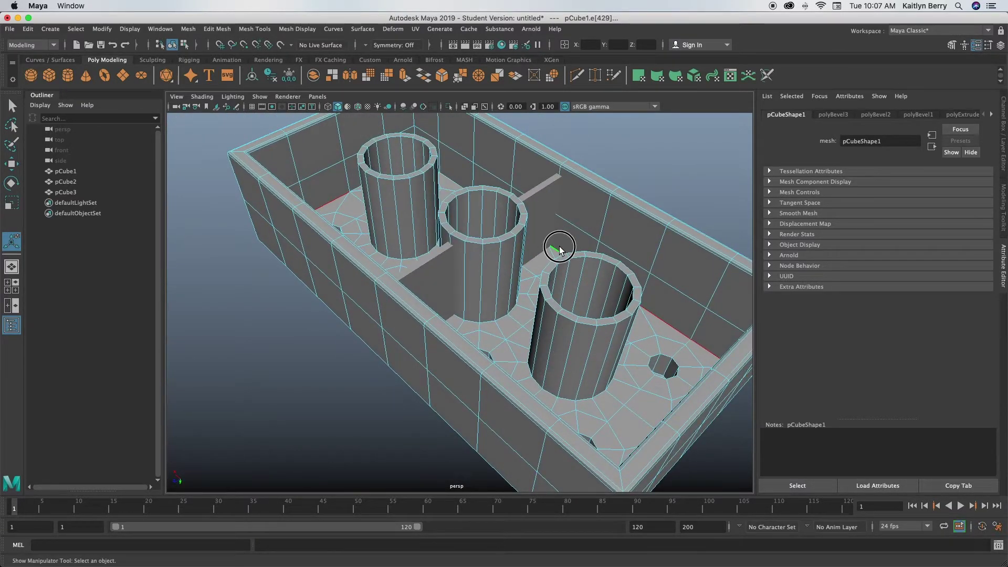
{"action": "middle_click_drag", "start_coordinate": [452, 281], "coordinate": [492, 397], "text": "alt"}
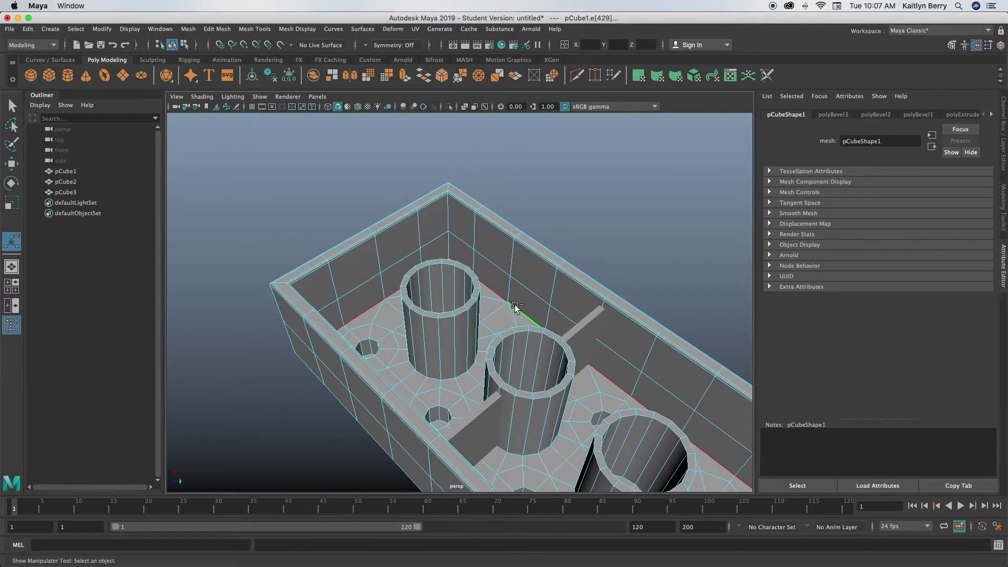
{"action": "left_click_drag", "start_coordinate": [515, 311], "coordinate": [495, 369], "text": "alt"}
- Bevel the inner floor perimeter edges with 2 segments, check the smooth mesh preview and return to the unsmoothed display
{"action": "key", "text": "ctrl+b"}
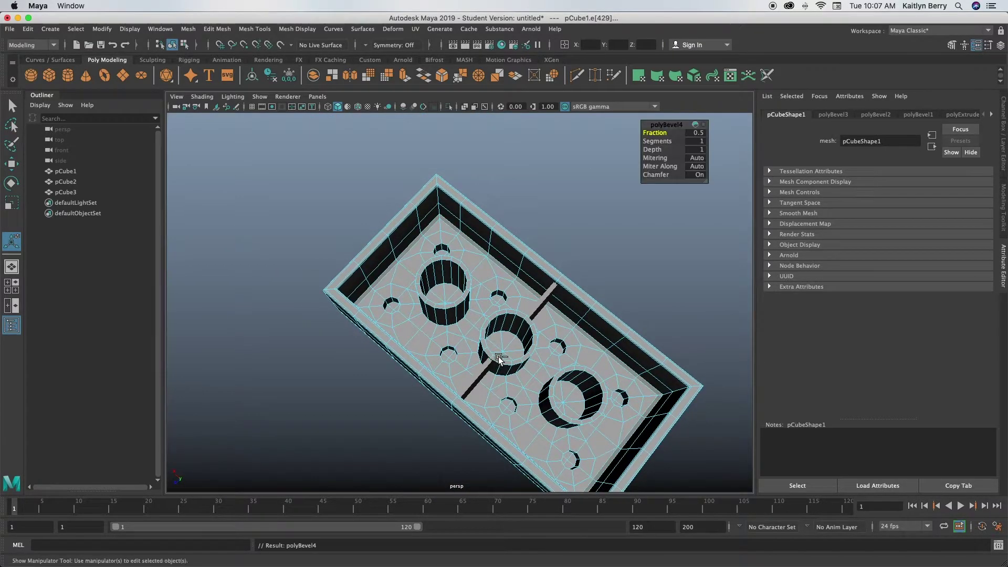
{"action": "left_click", "coordinate": [696, 141]}
{"action": "type", "text": "2"}
{"action": "key", "text": "Return"}
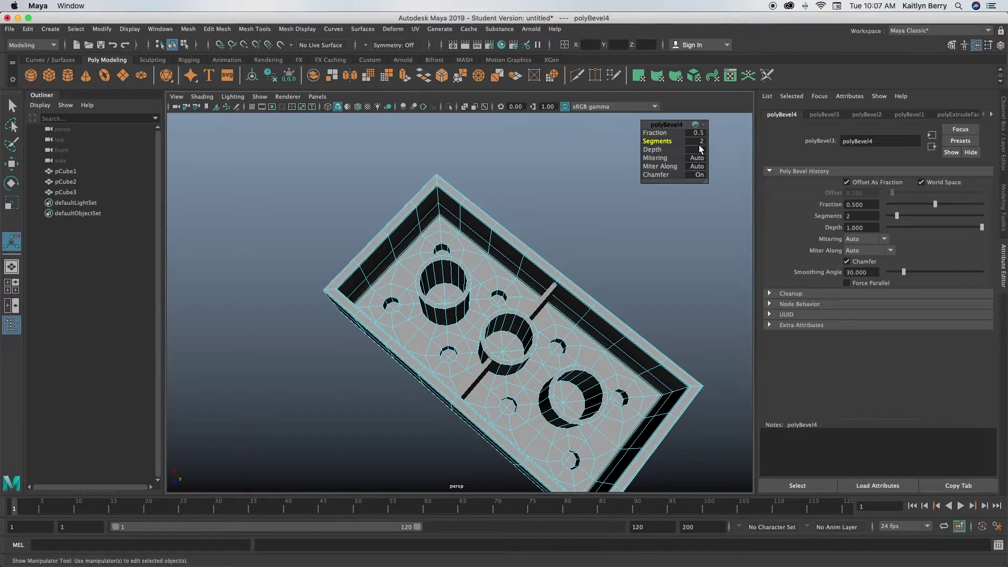
{"action": "key", "text": "3"}
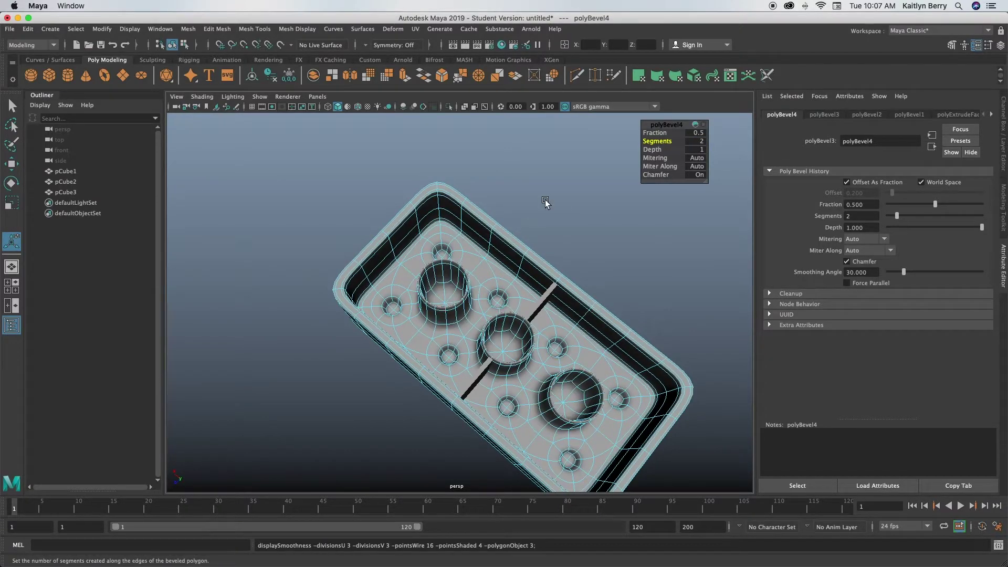
{"action": "left_click", "coordinate": [518, 305]}
{"action": "key", "text": "1"}
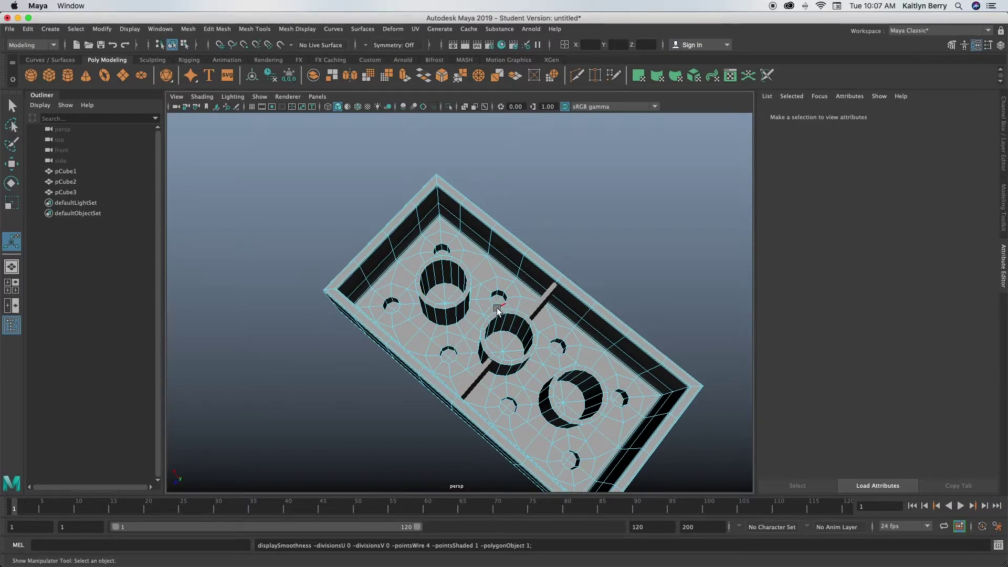
- Select the rim edge loops of the small holes in the inner floor around the three tubes
{"action": "scroll", "coordinate": [370, 294], "scroll_direction": "up", "scroll_amount": 5}
{"action": "middle_click_drag", "start_coordinate": [483, 271], "coordinate": [535, 324], "text": "alt"}
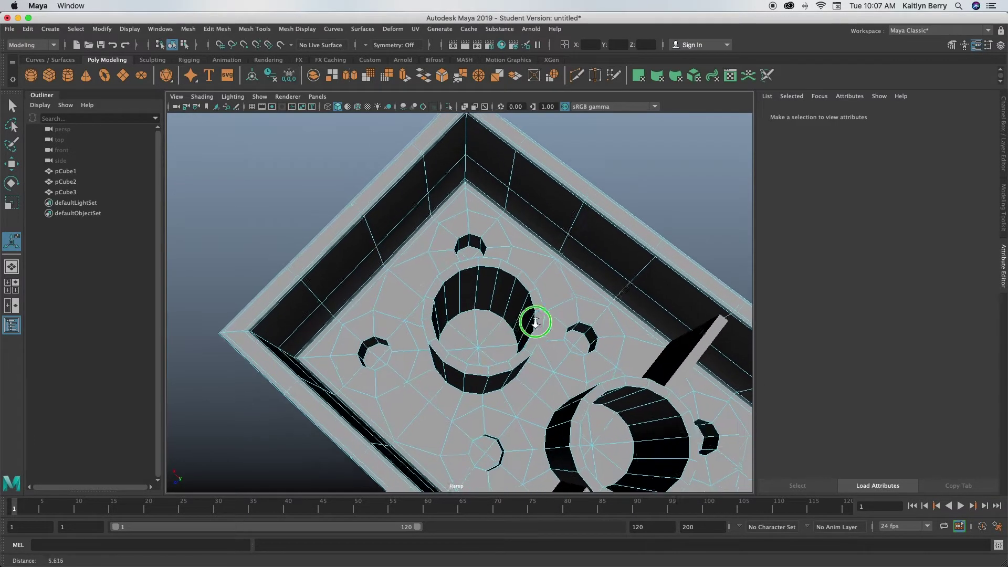
{"action": "double_click", "coordinate": [377, 339]}
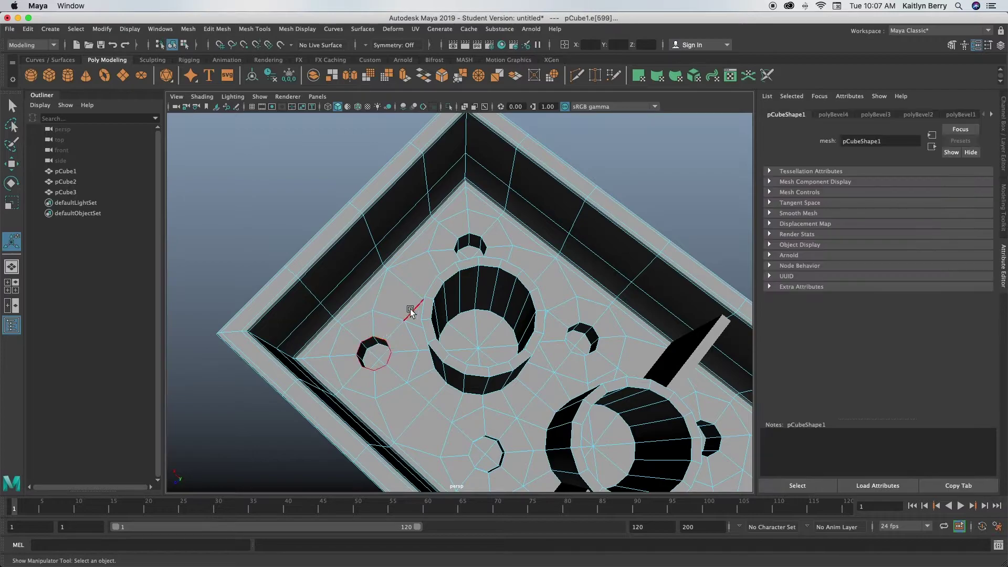
{"action": "double_click", "coordinate": [587, 324], "text": "shift"}
{"action": "double_click", "coordinate": [502, 443], "text": "shift"}
{"action": "middle_click_drag", "start_coordinate": [624, 434], "coordinate": [487, 258], "text": "alt"}
{"action": "double_click", "coordinate": [517, 416], "text": "shift"}
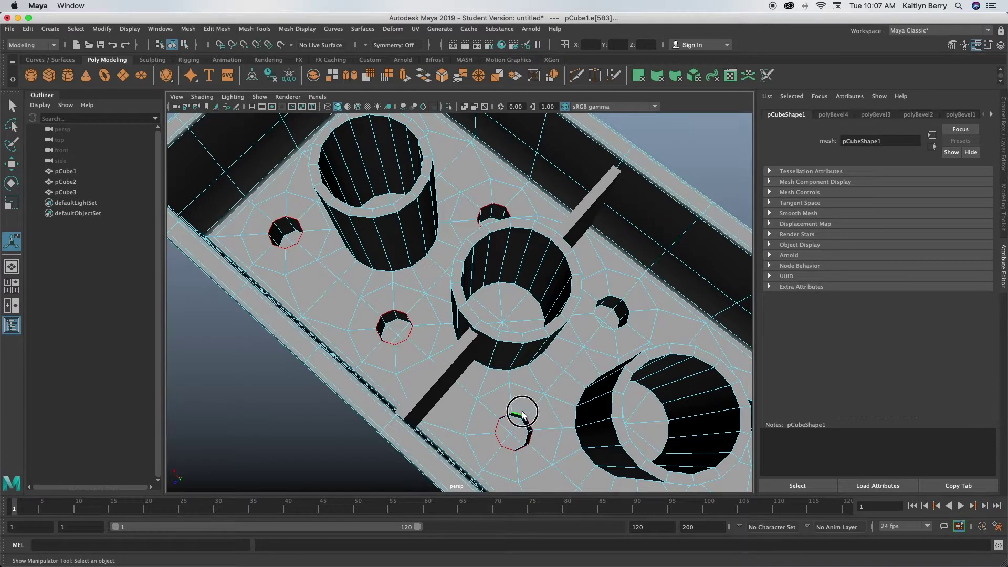
{"action": "double_click", "coordinate": [592, 322], "text": "shift"}
{"action": "middle_click_drag", "start_coordinate": [591, 322], "coordinate": [518, 304], "text": "alt"}
{"action": "double_click", "coordinate": [649, 314], "text": "shift"}
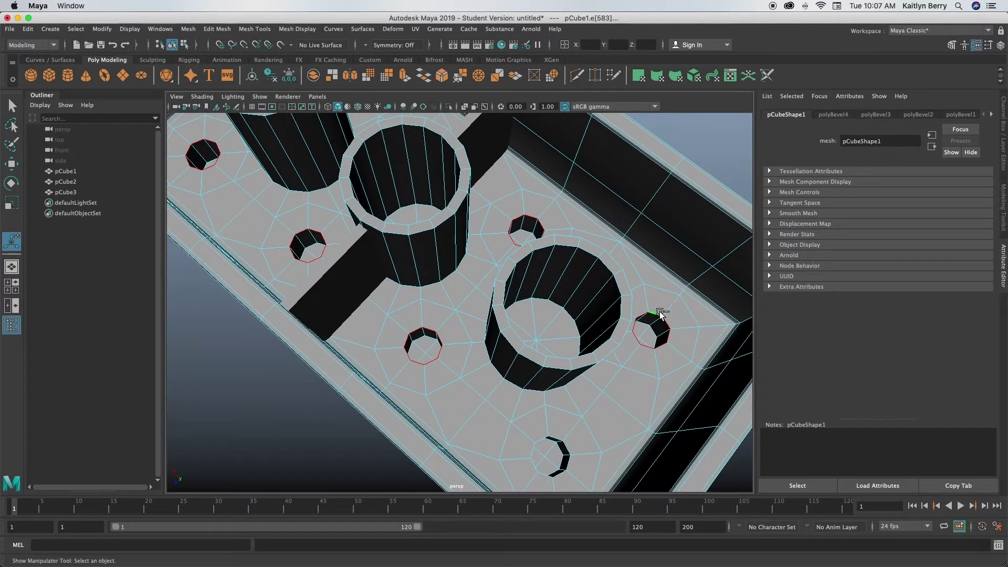
- Bevel the selected hole rims with 2 segments and a fraction of 0.16, and preview the mesh smoothed
{"action": "key", "text": "ctrl+b"}
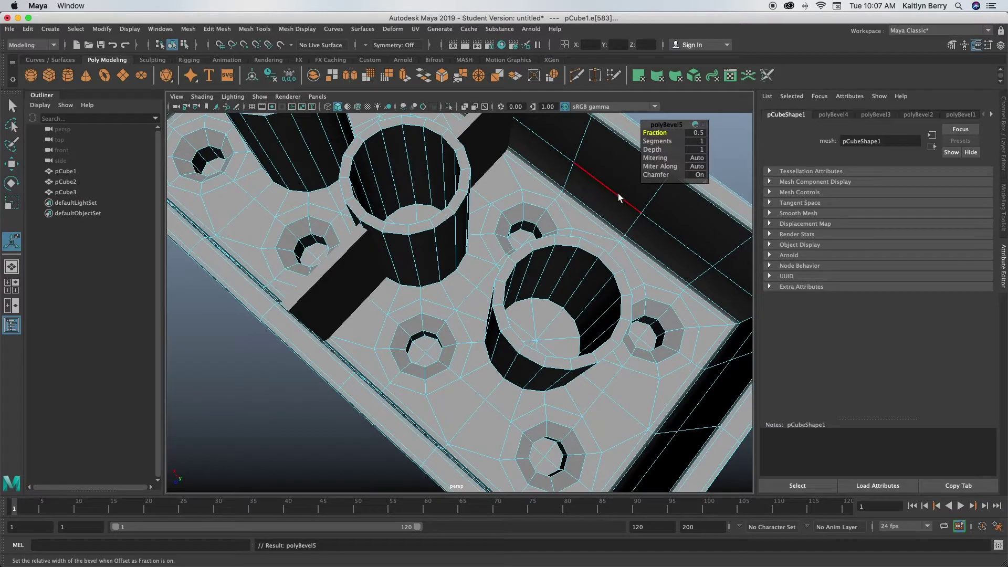
{"action": "left_click", "coordinate": [701, 141]}
{"action": "type", "text": "2"}
{"action": "key", "text": "Return"}
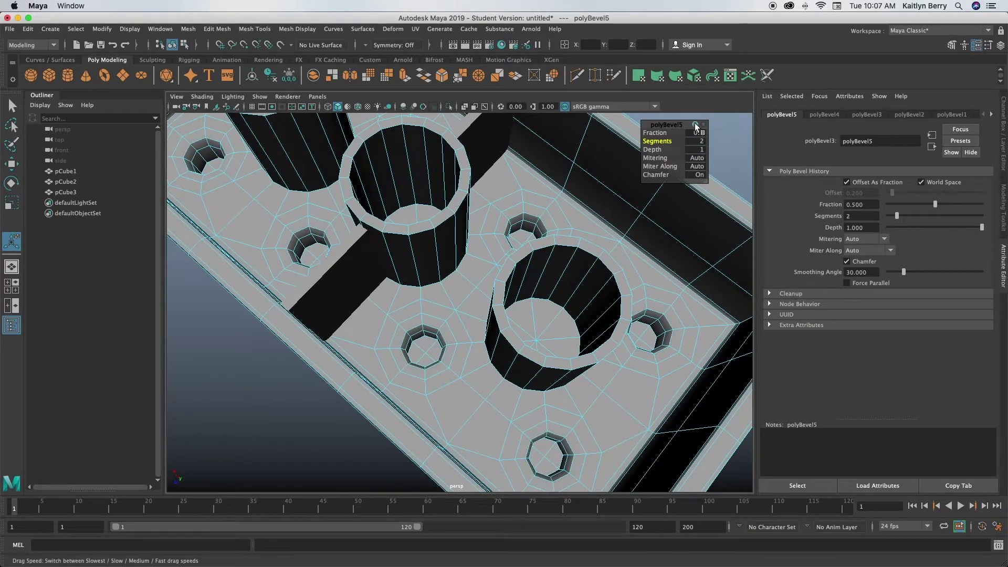
{"action": "left_click", "coordinate": [656, 133]}
{"action": "mouse_move", "coordinate": [656, 133]}
{"action": "middle_mouse_down"}
{"action": "mouse_move", "coordinate": [619, 132]}
{"action": "mouse_move", "coordinate": [645, 132]}
{"action": "middle_mouse_up"}
{"action": "key", "text": "3"}
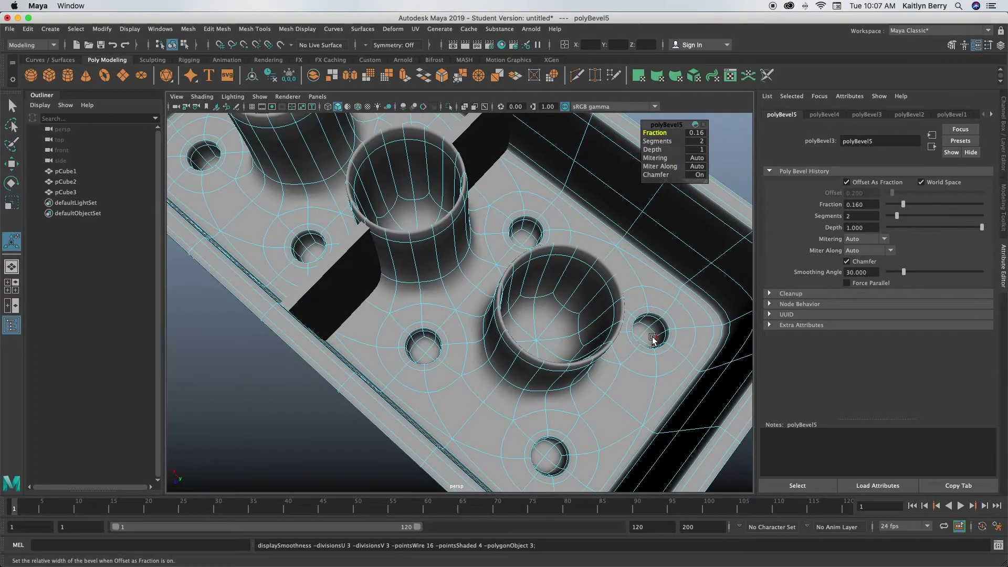
- Return to the unsmoothed display and select the inner and outer rim edge loops on the open ends of all three tubes
{"action": "key", "text": "1"}
{"action": "double_click", "coordinate": [506, 268]}
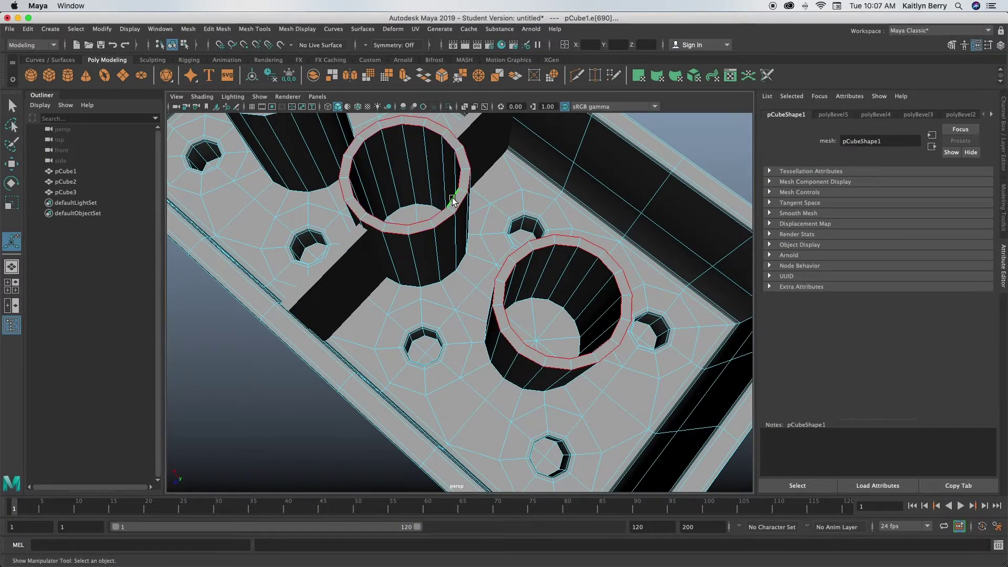
{"action": "middle_click_drag", "start_coordinate": [466, 228], "coordinate": [530, 358], "text": "alt"}
{"action": "double_click", "coordinate": [391, 216], "text": "shift"}
{"action": "double_click", "coordinate": [399, 216], "text": "shift"}
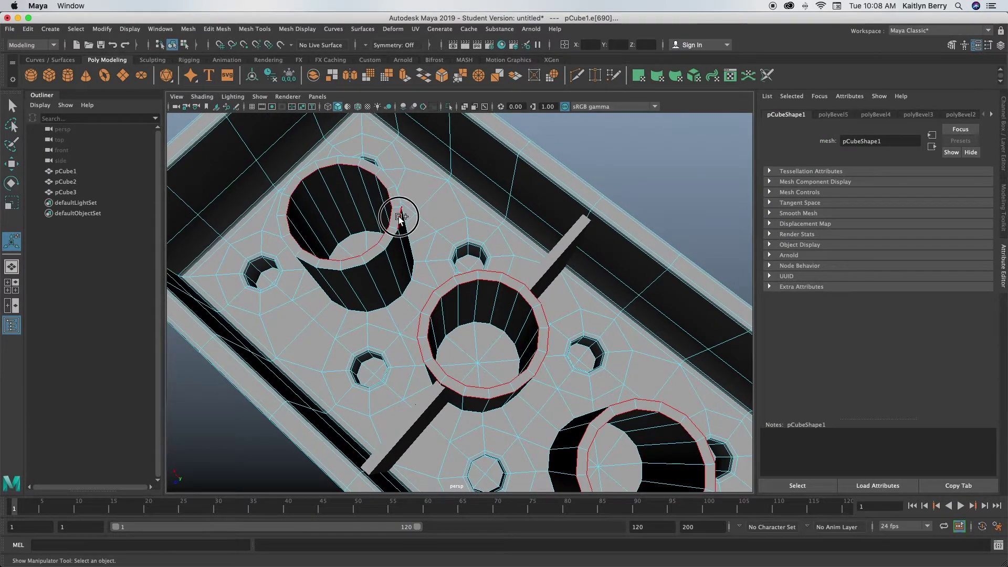
- Bevel the selected tube rims with 2 segments and a fraction of 0.38, and briefly check the smooth mesh preview
{"action": "key", "text": "ctrl+b"}
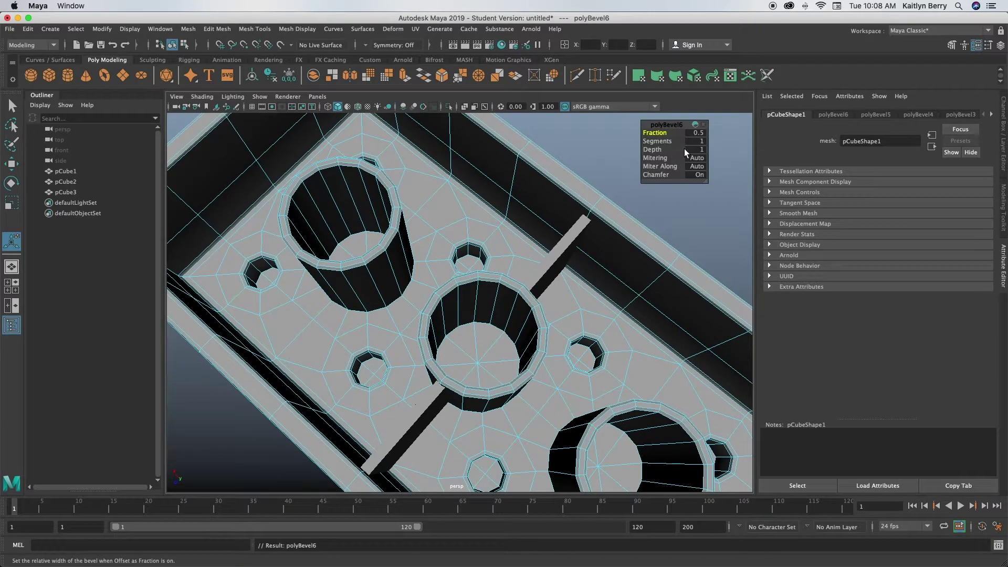
{"action": "type", "text": "2"}
{"action": "key", "text": "Return"}
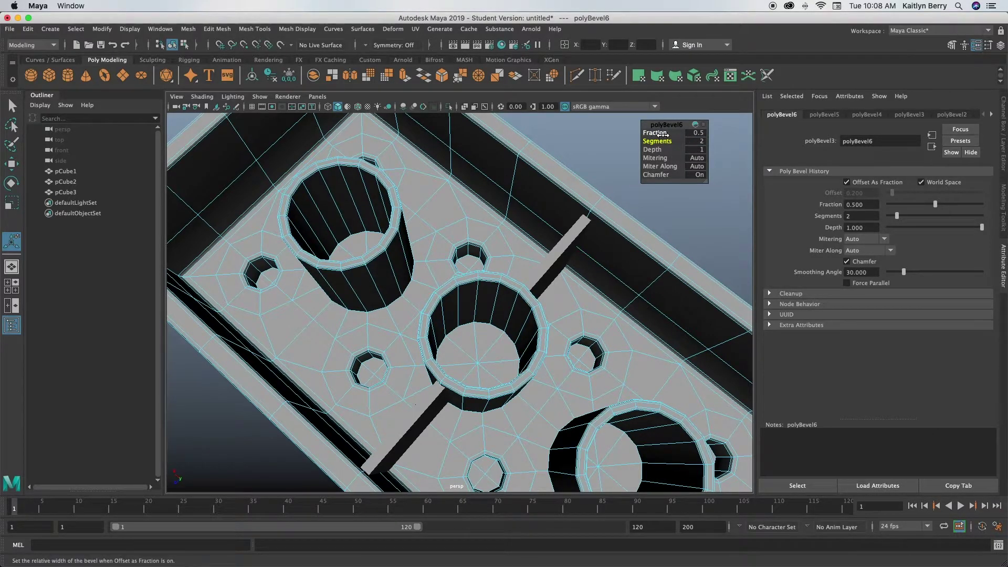
{"action": "left_click_drag", "start_coordinate": [667, 133], "coordinate": [548, 246]}
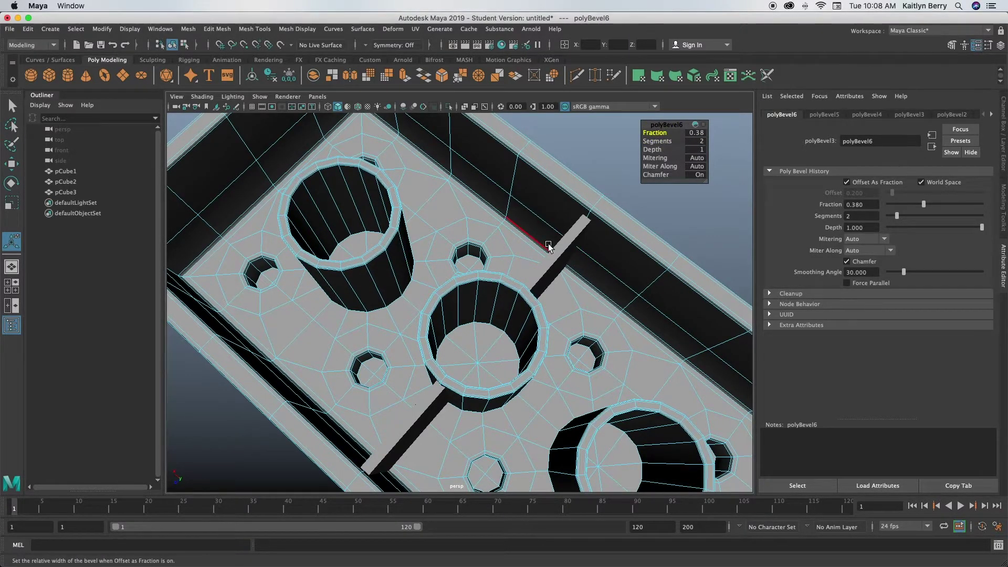
{"action": "key", "text": "3"}
{"action": "key", "text": "1"}
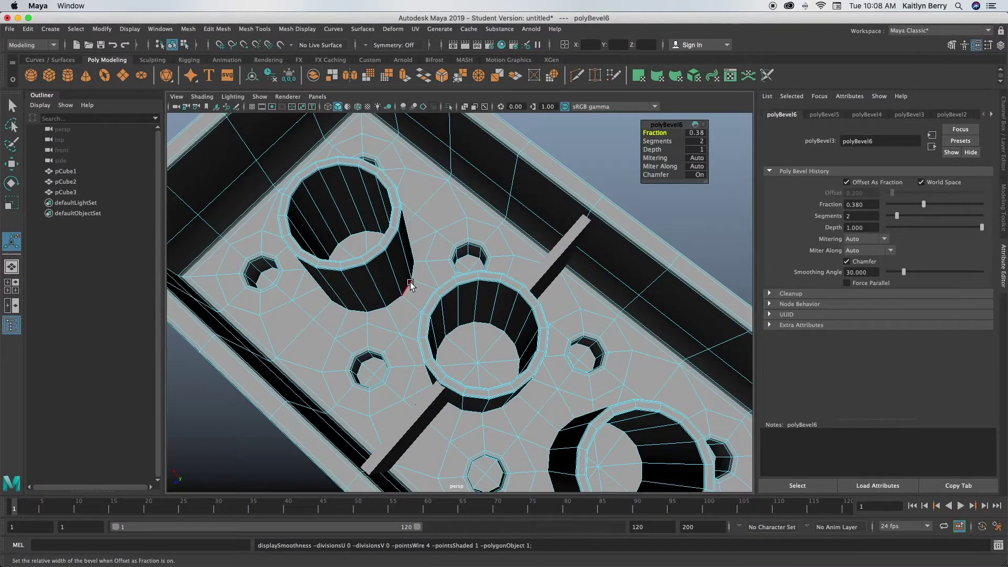
- Select the outer edge loops where the three tubes meet the inner floor
{"action": "double_click", "coordinate": [407, 288]}
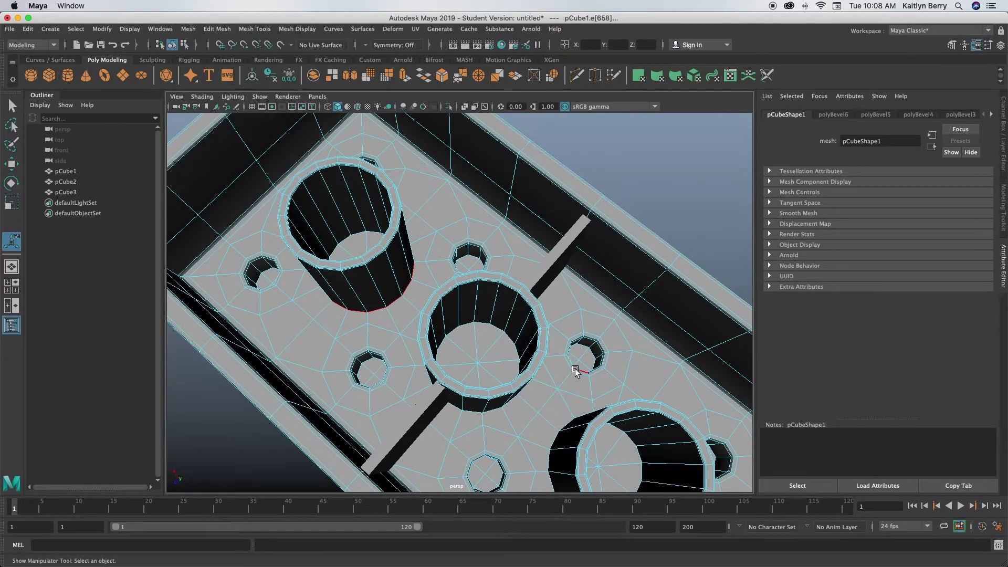
{"action": "middle_click_drag", "start_coordinate": [581, 367], "coordinate": [449, 282], "text": "alt"}
{"action": "double_click", "coordinate": [440, 291], "text": "shift"}
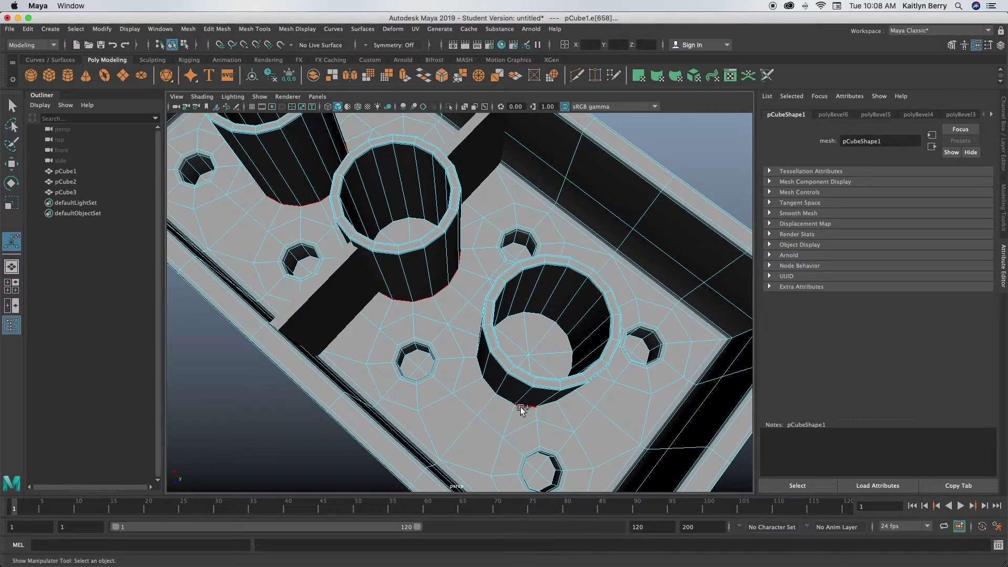
{"action": "double_click", "coordinate": [525, 407], "text": "shift"}
- Bevel the tube base edges with 2 segments and a fraction of 0.17, check the smooth preview and return to the unsmoothed display
{"action": "key", "text": "ctrl+b"}
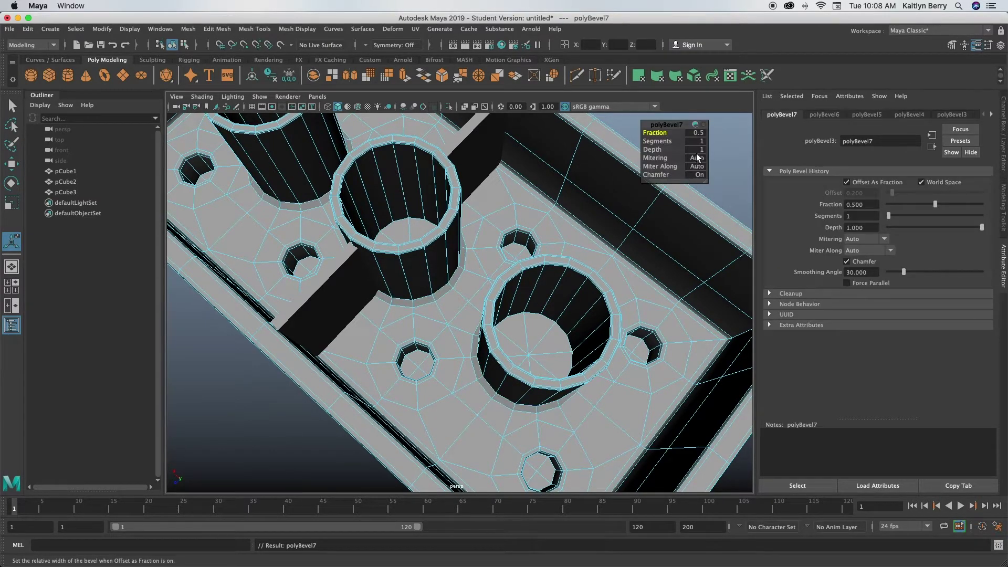
{"action": "left_click", "coordinate": [700, 141]}
{"action": "type", "text": "2"}
{"action": "key", "text": "Return"}
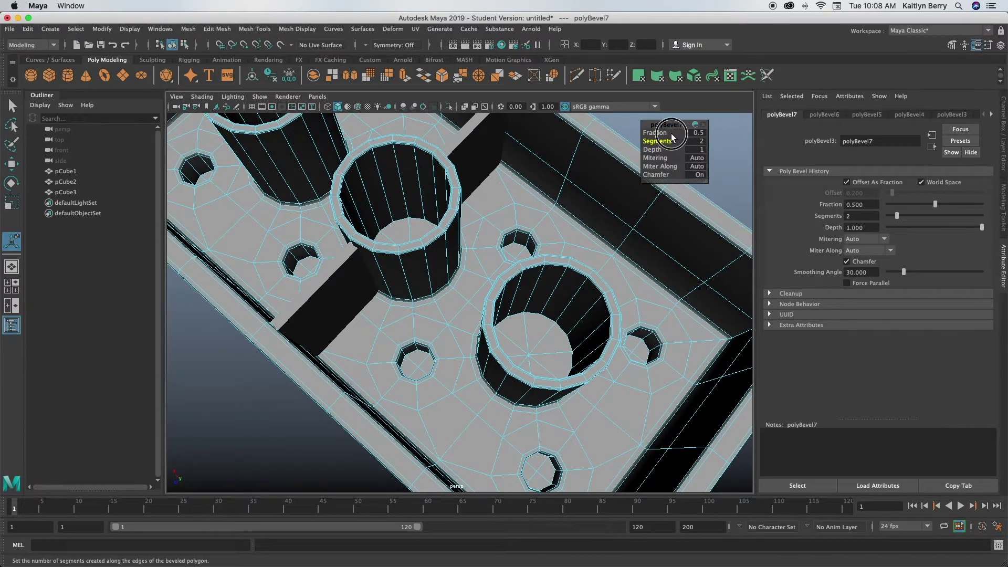
{"action": "mouse_move", "coordinate": [666, 133]}
{"action": "left_mouse_down"}
{"action": "mouse_move", "coordinate": [645, 133]}
{"action": "mouse_move", "coordinate": [660, 133]}
{"action": "left_mouse_up"}
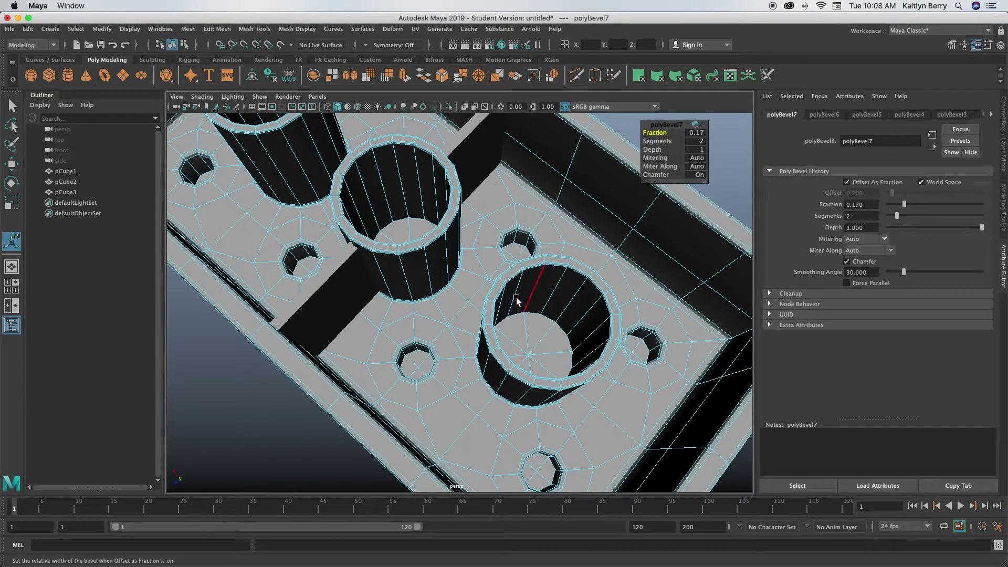
{"action": "key", "text": "3"}
{"action": "key", "text": "1"}
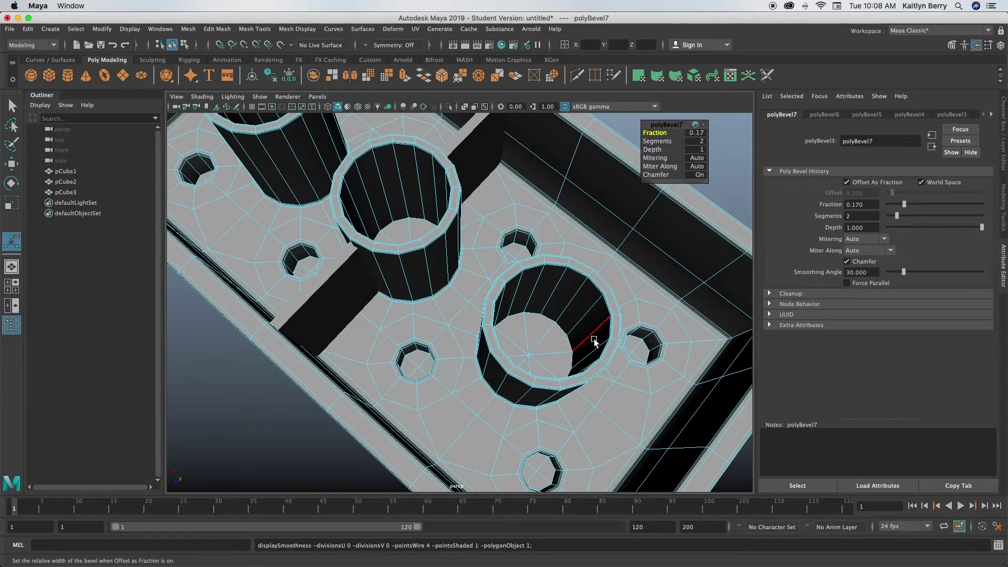
{"action": "key", "text": "3"}
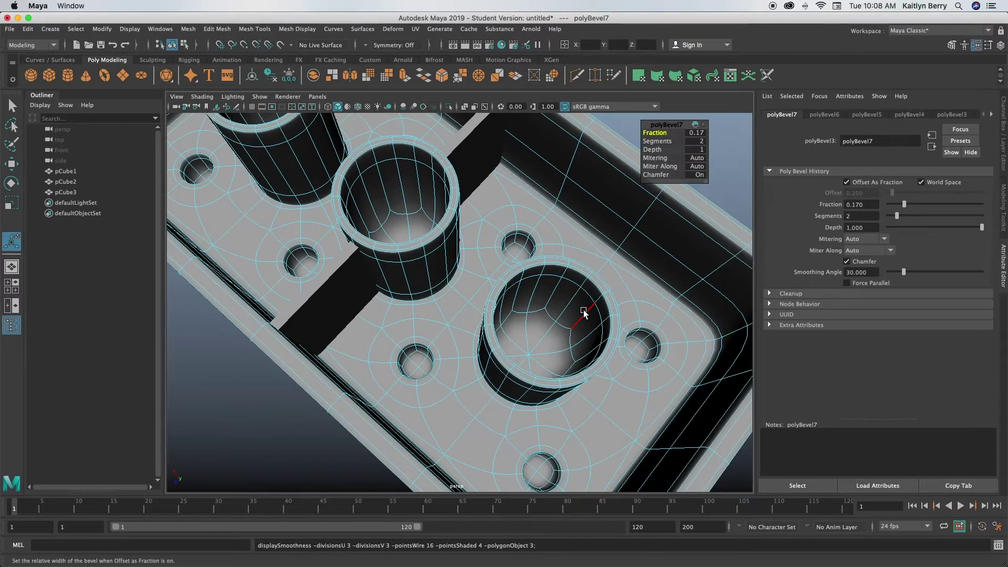
{"action": "key", "text": "1"}
{"action": "left_click", "coordinate": [348, 297]}
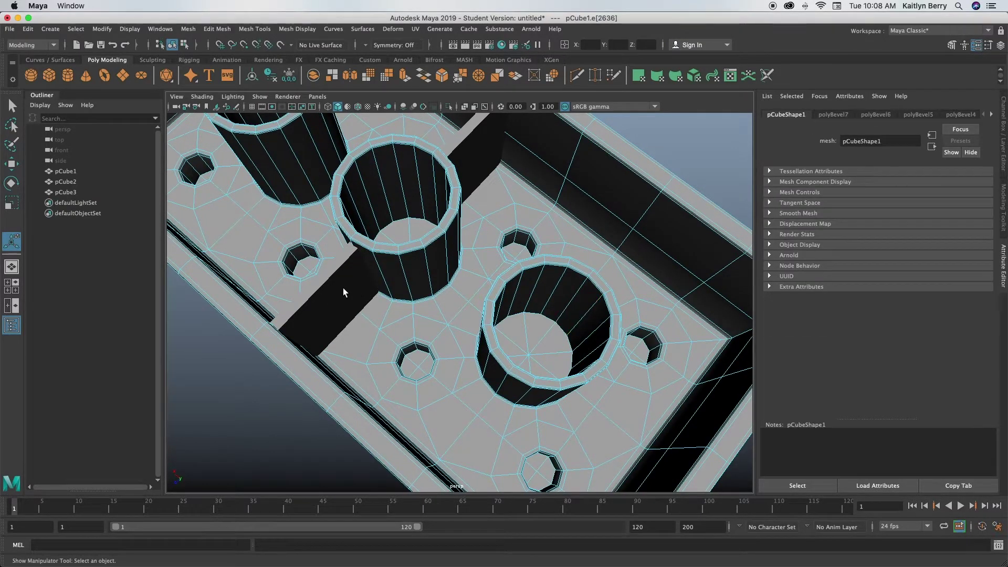
{"action": "mouse_move", "coordinate": [343, 288]}
{"action": "right_mouse_down"}
{"action": "mouse_move", "coordinate": [368, 263]}
{"action": "mouse_move", "coordinate": [337, 253]}
{"action": "mouse_move", "coordinate": [335, 270]}
{"action": "right_mouse_up"}
{"action": "left_click", "coordinate": [334, 262]}
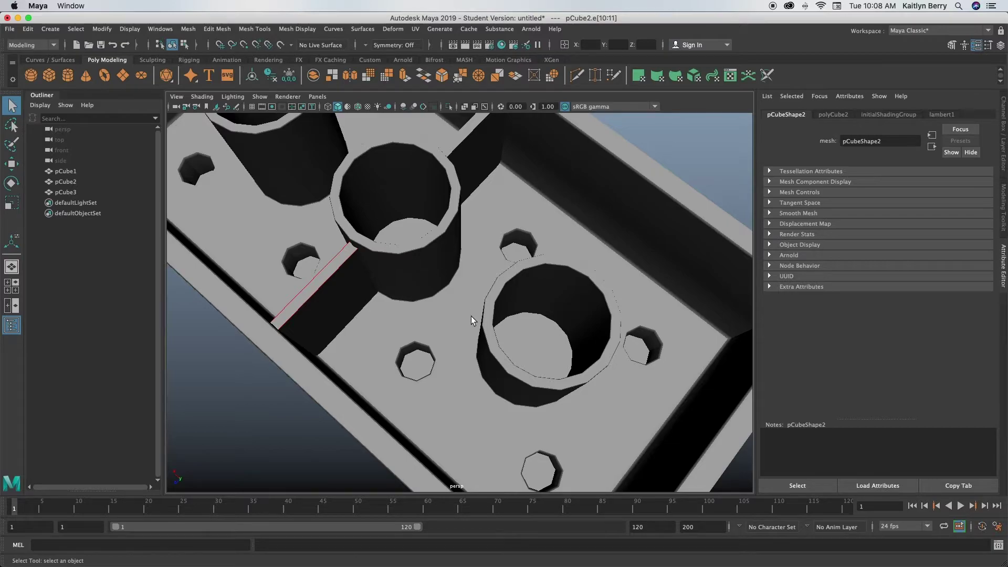
- Select the two divider plates beside the middle tube as objects and combine them into one mesh
{"action": "left_click_drag", "start_coordinate": [471, 318], "coordinate": [416, 345], "text": "alt"}
{"action": "left_click", "coordinate": [409, 219]}
{"action": "right_click_drag", "start_coordinate": [404, 227], "coordinate": [435, 197]}
{"action": "left_click", "coordinate": [298, 229]}
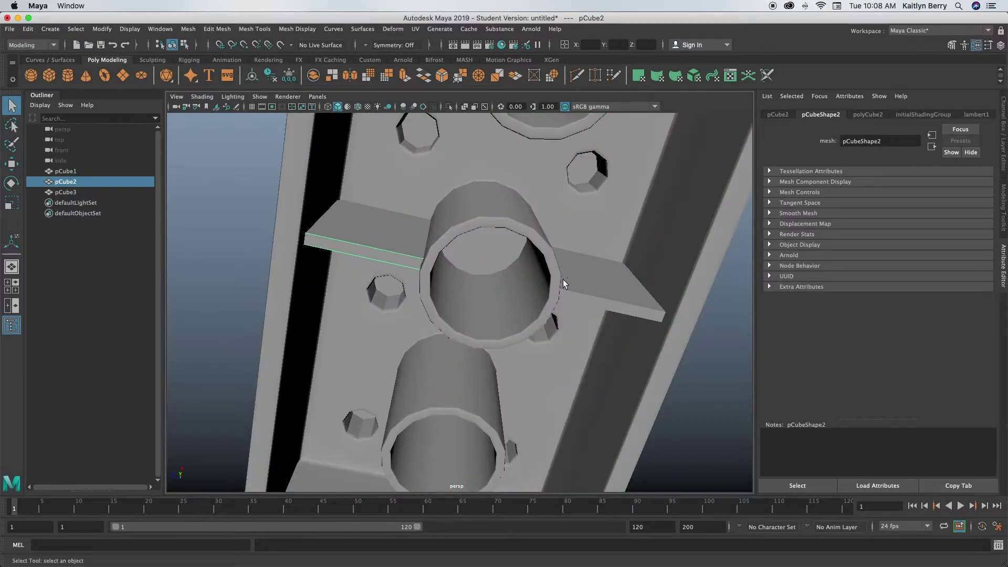
{"action": "left_click", "coordinate": [618, 291], "text": "shift"}
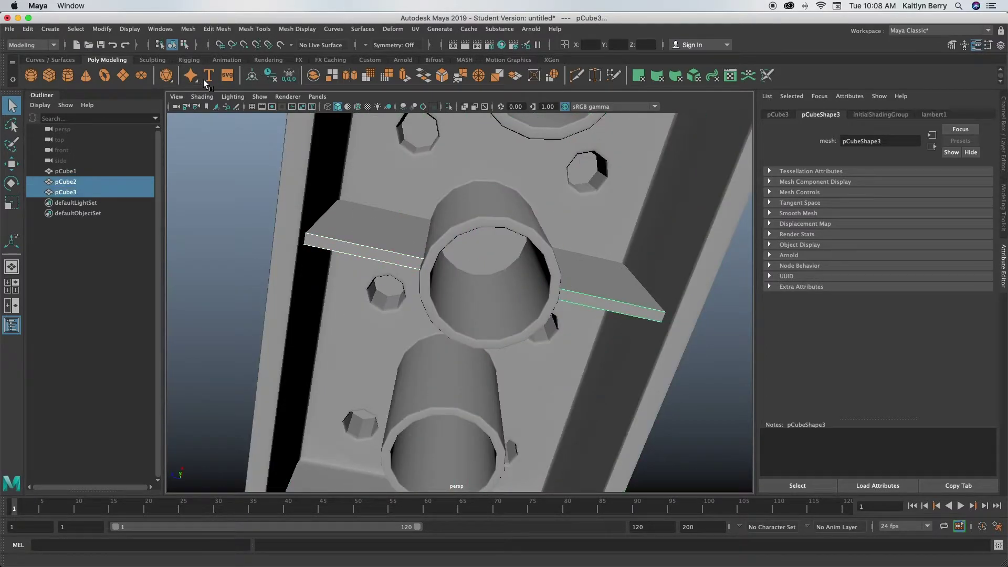
{"action": "left_click", "coordinate": [217, 29]}
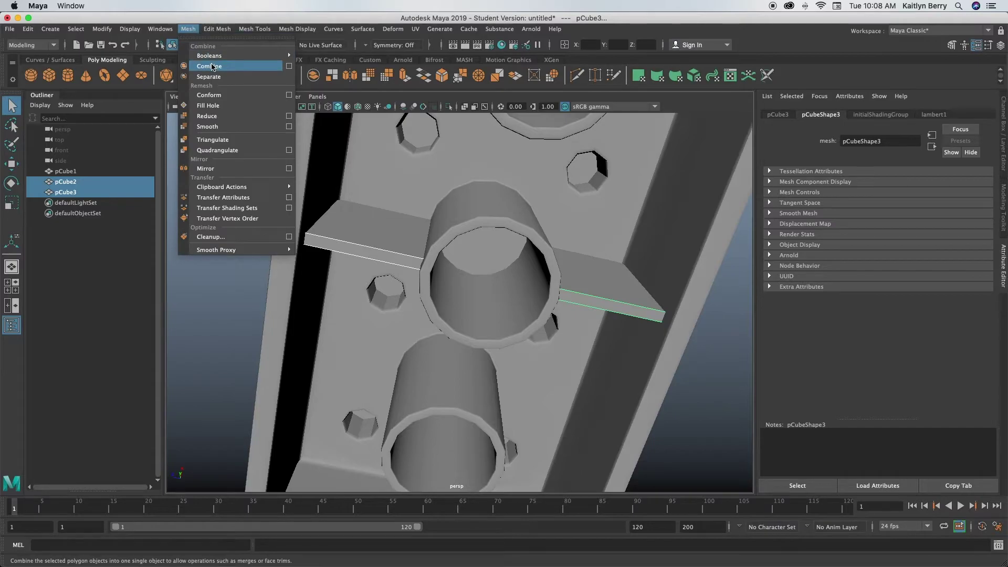
{"action": "left_click", "coordinate": [212, 66]}
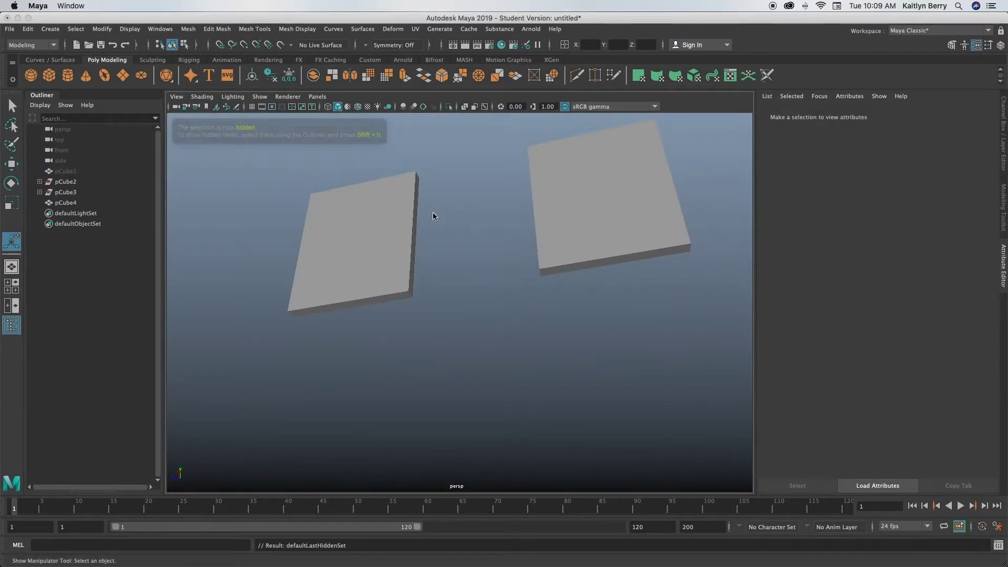
- Hide the brick body and select the perimeter edges around one large face of each divider plate
{"action": "key", "text": "ctrl+h"}
{"action": "left_click", "coordinate": [404, 235]}
{"action": "right_click_drag", "start_coordinate": [409, 262], "coordinate": [408, 218]}
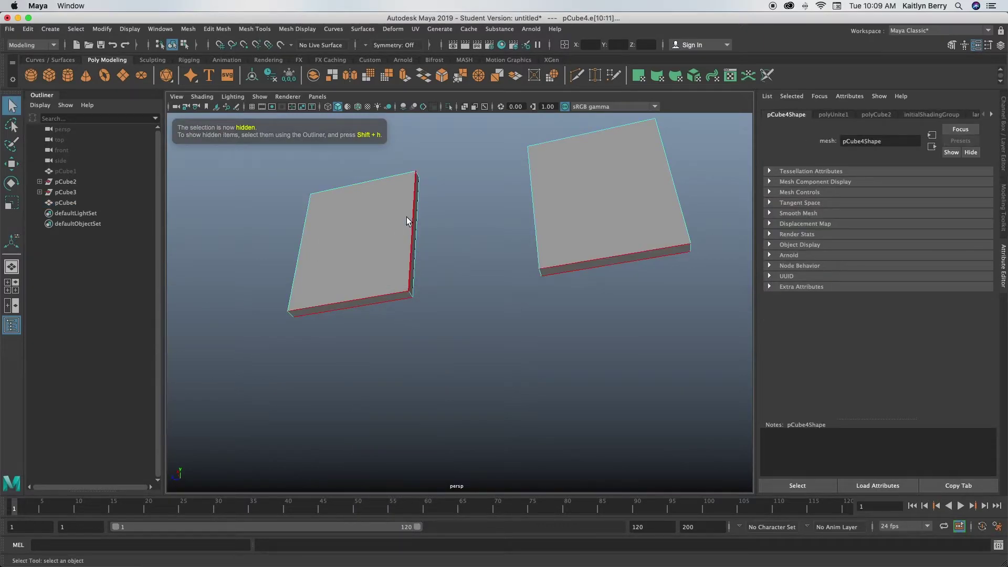
{"action": "left_click", "coordinate": [412, 218]}
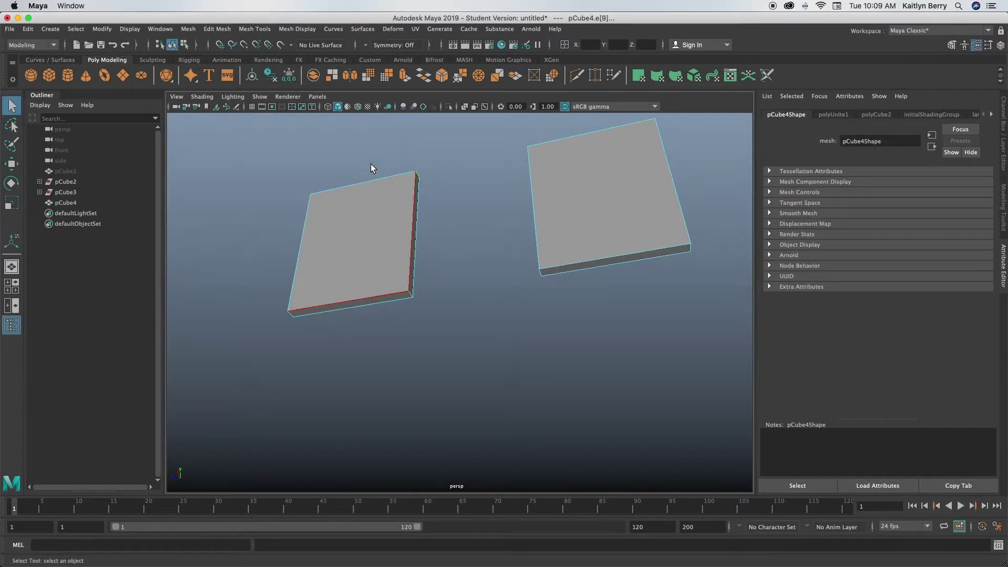
{"action": "double_click", "coordinate": [338, 190]}
{"action": "left_click", "coordinate": [619, 260], "text": "shift"}
{"action": "left_click", "coordinate": [535, 216], "text": "shift"}
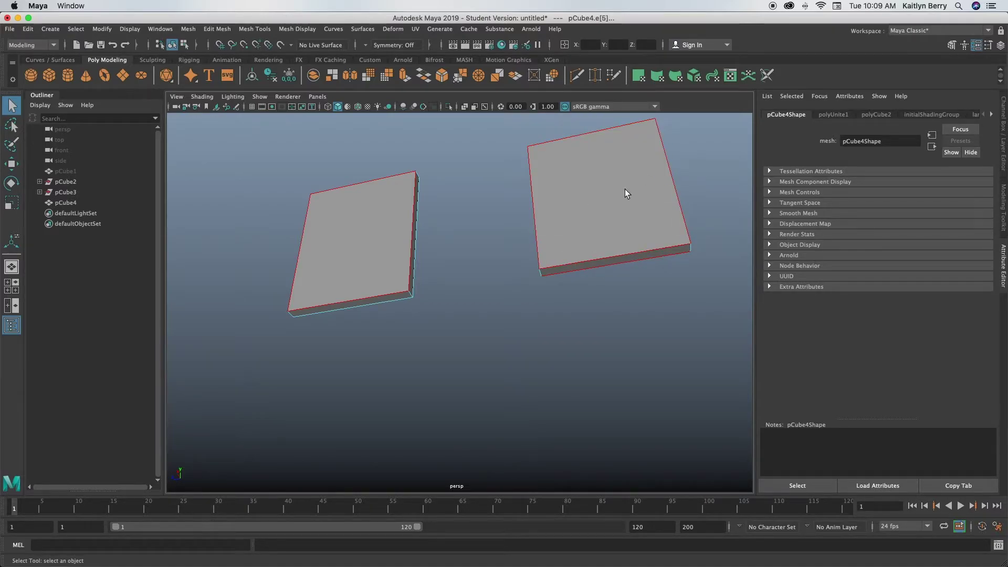
- Add the opposite large faces' perimeter edges on both plates, leaving the short thickness edges at the corners unselected
{"action": "left_click_drag", "start_coordinate": [429, 255], "coordinate": [354, 224], "text": "alt"}
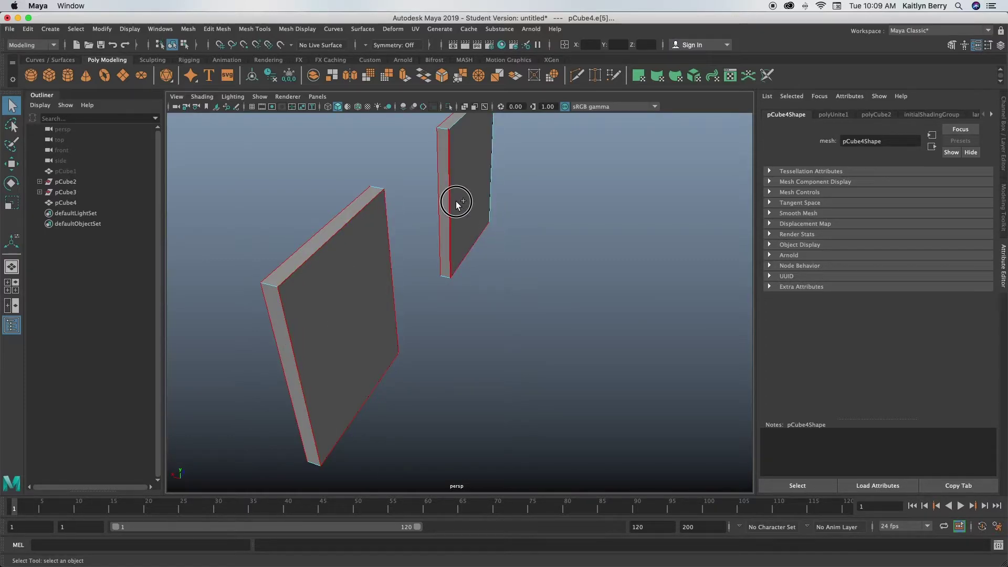
{"action": "left_click", "coordinate": [491, 169], "text": "shift"}
{"action": "left_click", "coordinate": [458, 122], "text": "shift"}
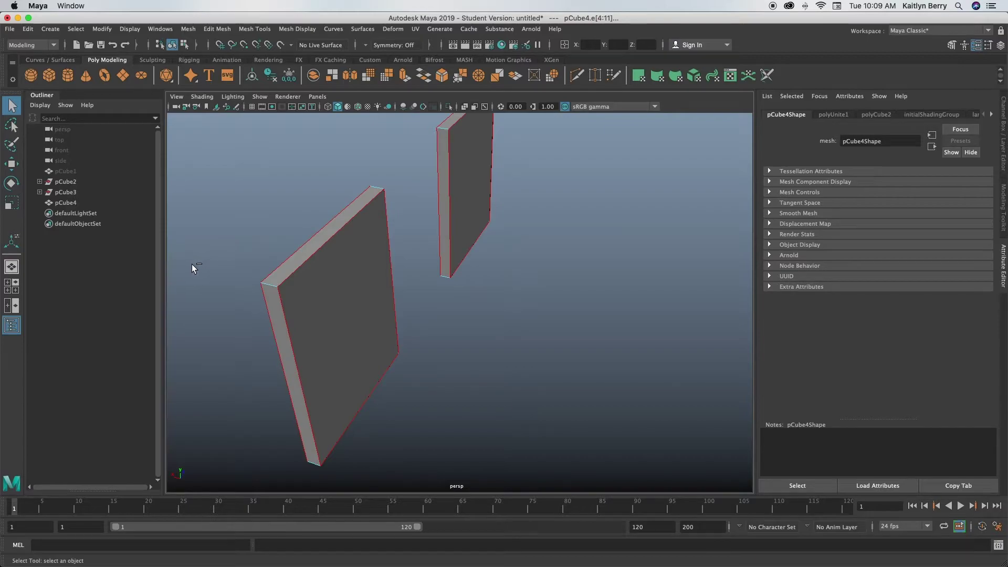
{"action": "left_click_drag", "start_coordinate": [205, 298], "coordinate": [222, 252], "text": "ctrl"}
{"action": "left_click_drag", "start_coordinate": [223, 252], "coordinate": [502, 238], "text": "alt"}
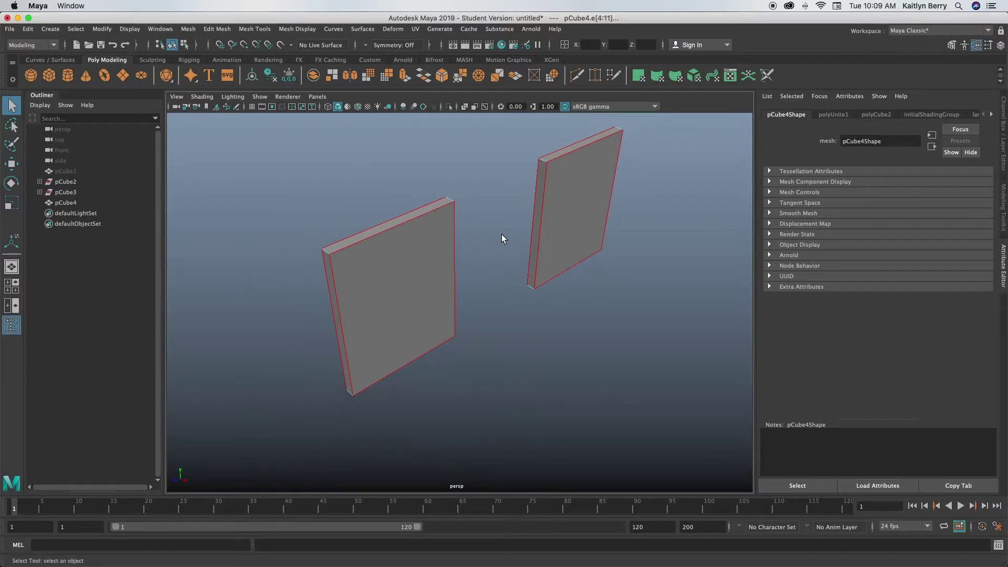
- Bevel the plates' perimeter edges with 2 segments and a fraction of 0.27, and briefly check the smooth mesh preview
{"action": "key", "text": "ctrl+b"}
{"action": "left_click", "coordinate": [693, 140]}
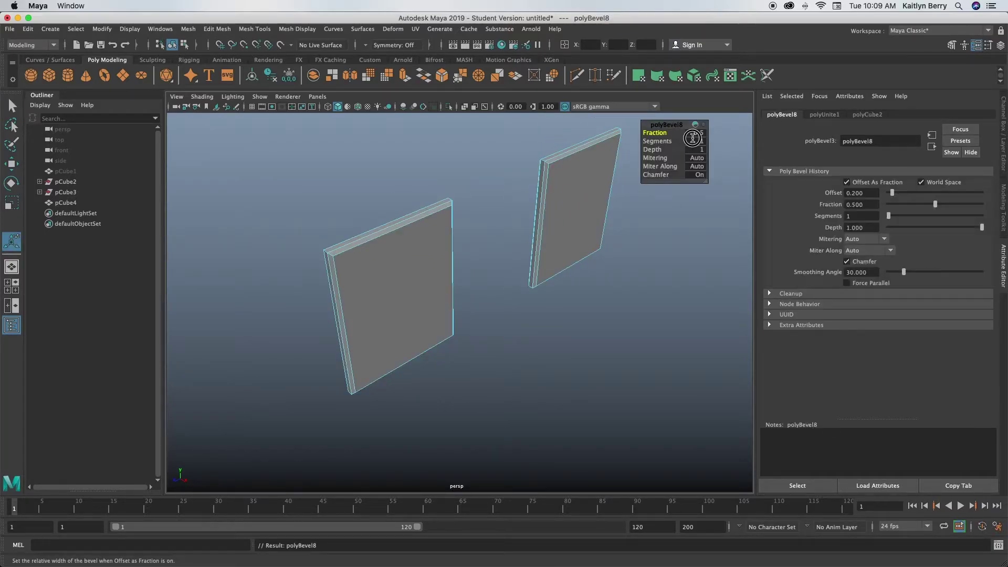
{"action": "type", "text": "2"}
{"action": "key", "text": "Return"}
{"action": "left_click", "coordinate": [655, 133]}
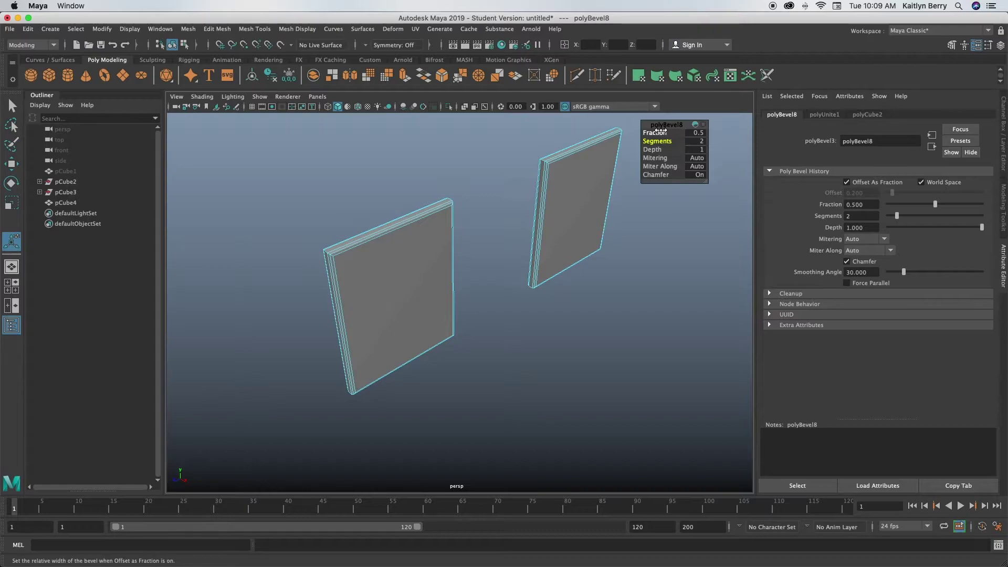
{"action": "left_click_drag", "start_coordinate": [655, 133], "coordinate": [644, 134]}
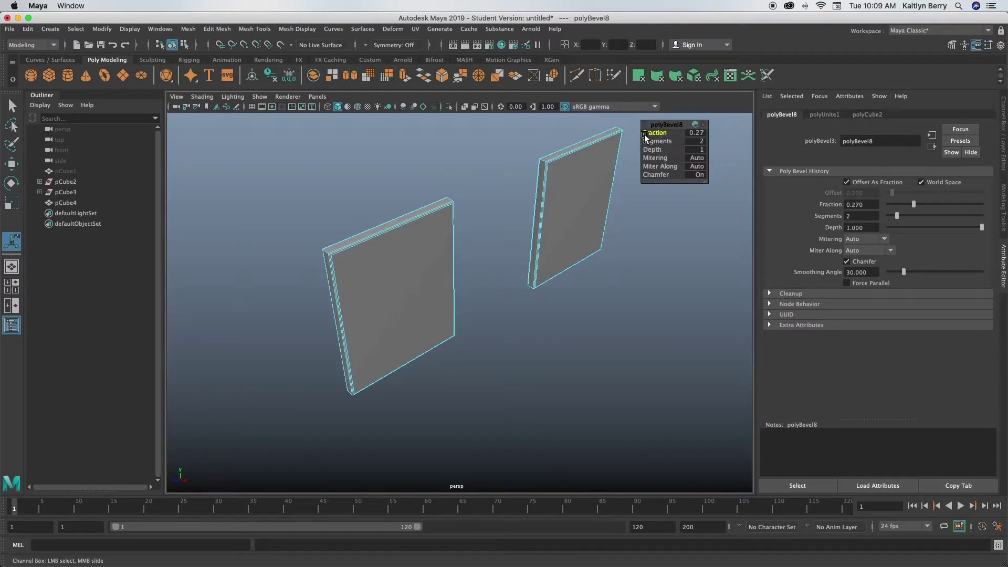
{"action": "key", "text": "3"}
{"action": "key", "text": "1"}
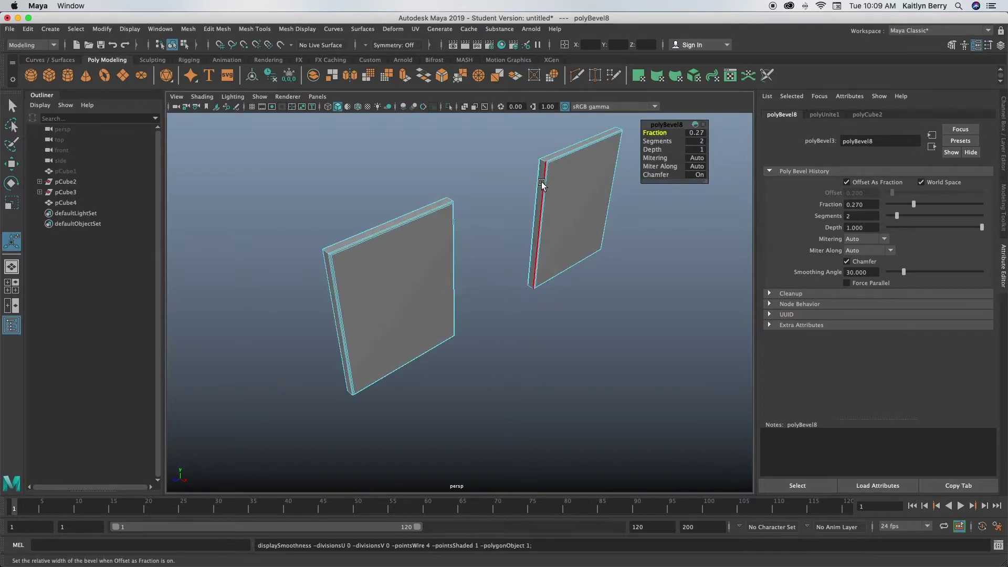
- Try the Smooth operation on the combined divider plates as an object, inspect the mesh and undo it
{"action": "left_click_drag", "start_coordinate": [357, 181], "coordinate": [456, 176], "text": "alt"}
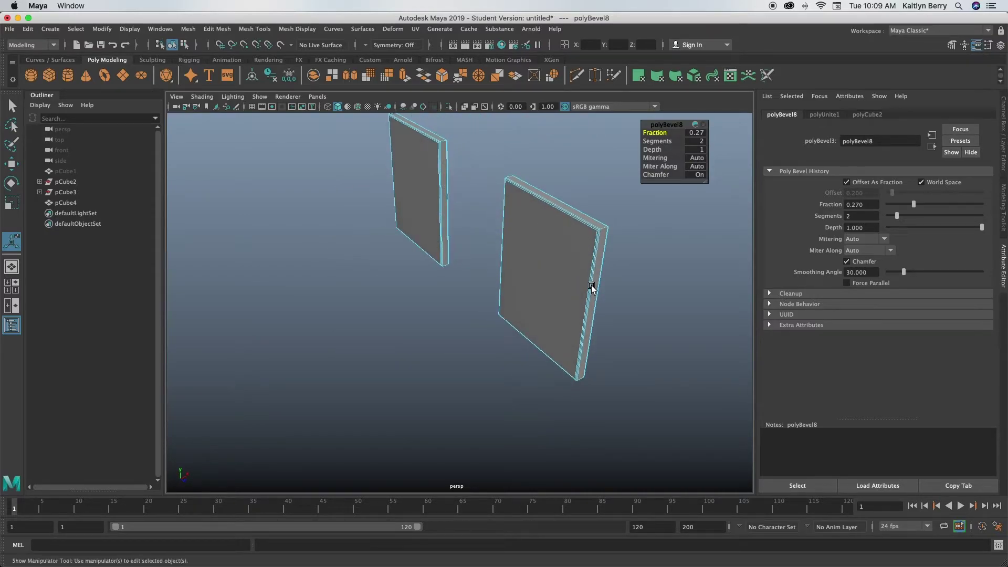
{"action": "left_click_drag", "start_coordinate": [568, 286], "coordinate": [539, 262], "text": "alt"}
{"action": "right_click_drag", "start_coordinate": [539, 263], "coordinate": [545, 223], "text": "alt"}
{"action": "middle_click_drag", "start_coordinate": [545, 223], "coordinate": [528, 261], "text": "alt"}
{"action": "left_click", "coordinate": [476, 238]}
{"action": "right_click_drag", "start_coordinate": [446, 221], "coordinate": [492, 205]}
{"action": "left_click", "coordinate": [188, 29]}
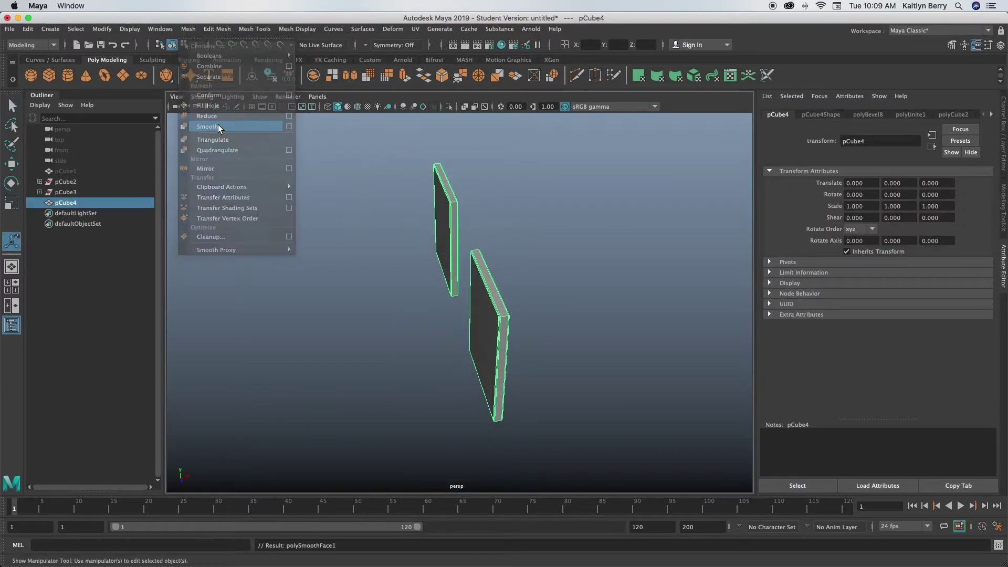
{"action": "left_click", "coordinate": [218, 127]}
{"action": "left_click_drag", "start_coordinate": [530, 330], "coordinate": [449, 307], "text": "alt"}
{"action": "key", "text": "z"}
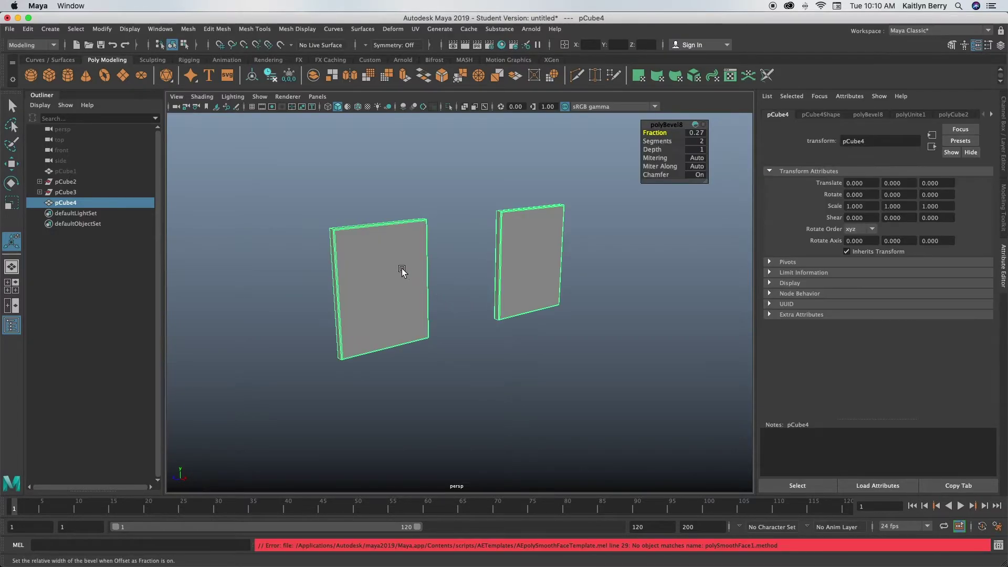
- Insert evenly spaced edge loops with Multi-Cut so each divider plate's large faces form a four-by-four grid
{"action": "right_click_drag", "start_coordinate": [390, 275], "coordinate": [347, 280], "text": "shift"}
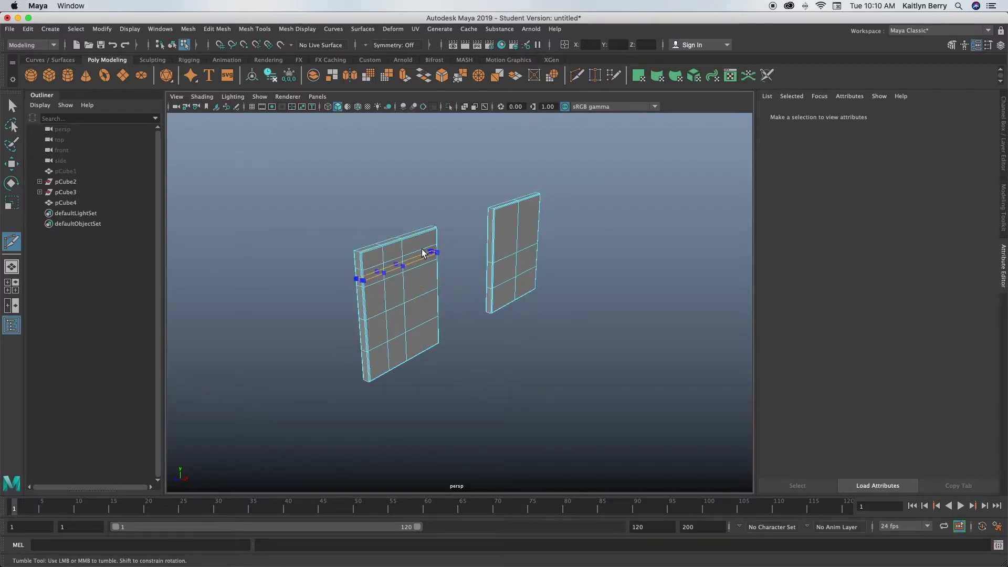
{"action": "middle_click", "coordinate": [421, 252], "text": "ctrl"}
{"action": "middle_click", "coordinate": [506, 226], "text": "ctrl"}
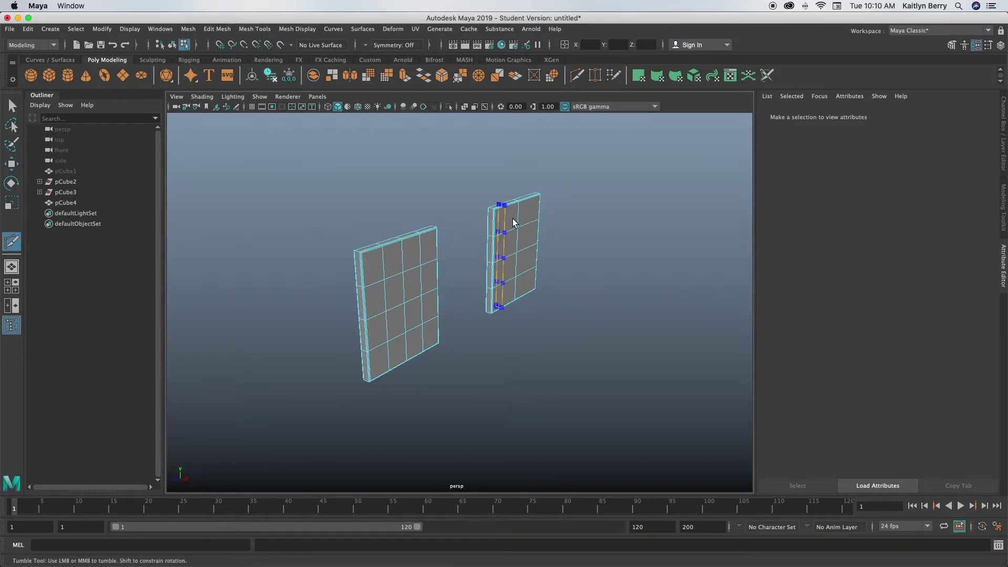
{"action": "middle_click", "coordinate": [515, 217], "text": "ctrl"}
{"action": "key", "text": "super+z"}
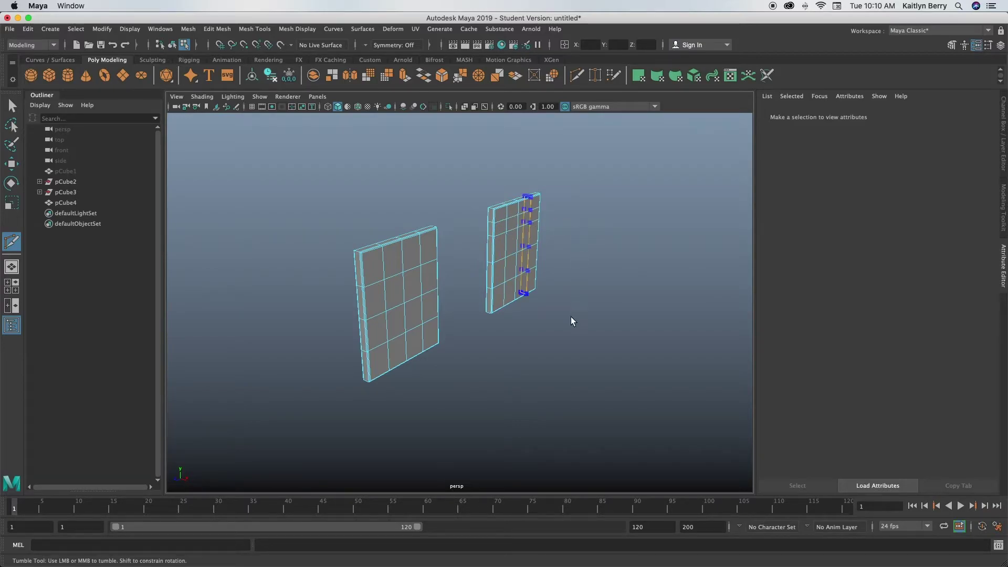
{"action": "left_click_drag", "start_coordinate": [572, 316], "coordinate": [435, 316], "text": "alt"}
{"action": "key", "text": "1"}
{"action": "left_click_drag", "start_coordinate": [336, 225], "coordinate": [381, 294], "text": "alt"}
{"action": "key", "text": "ctrl+z"}
{"action": "key", "text": "q"}
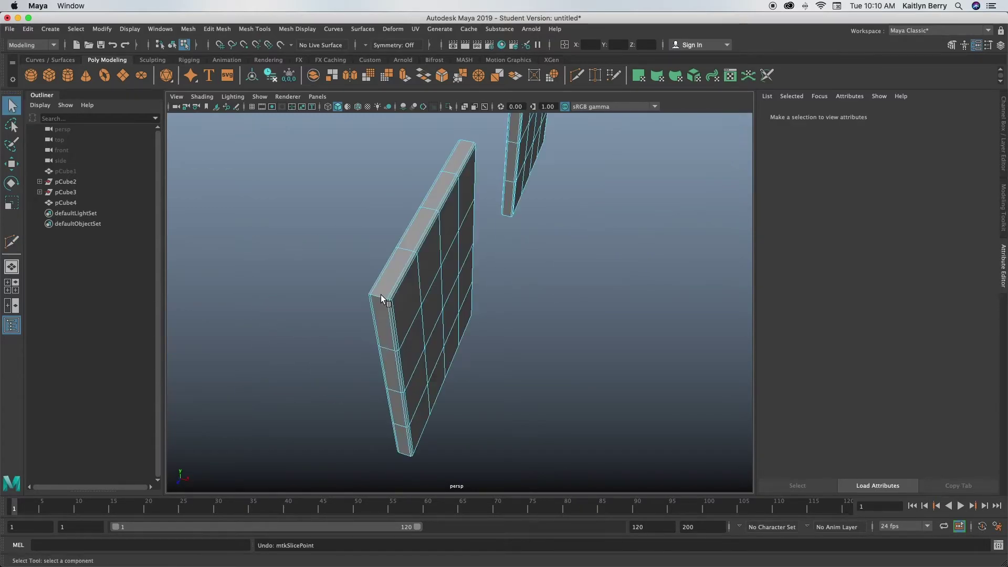
- Select the short thickness edges at all corners of both divider plates
{"action": "right_click_drag", "start_coordinate": [382, 295], "coordinate": [572, 231]}
{"action": "right_click_drag", "start_coordinate": [520, 250], "coordinate": [520, 219]}
{"action": "left_click_drag", "start_coordinate": [494, 259], "coordinate": [428, 333], "text": "alt"}
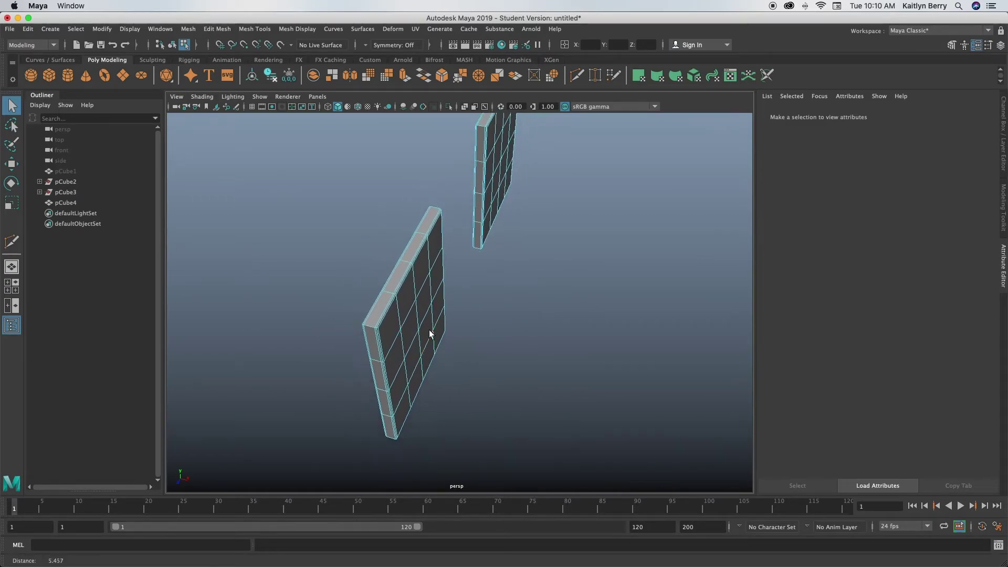
{"action": "left_click", "coordinate": [372, 326]}
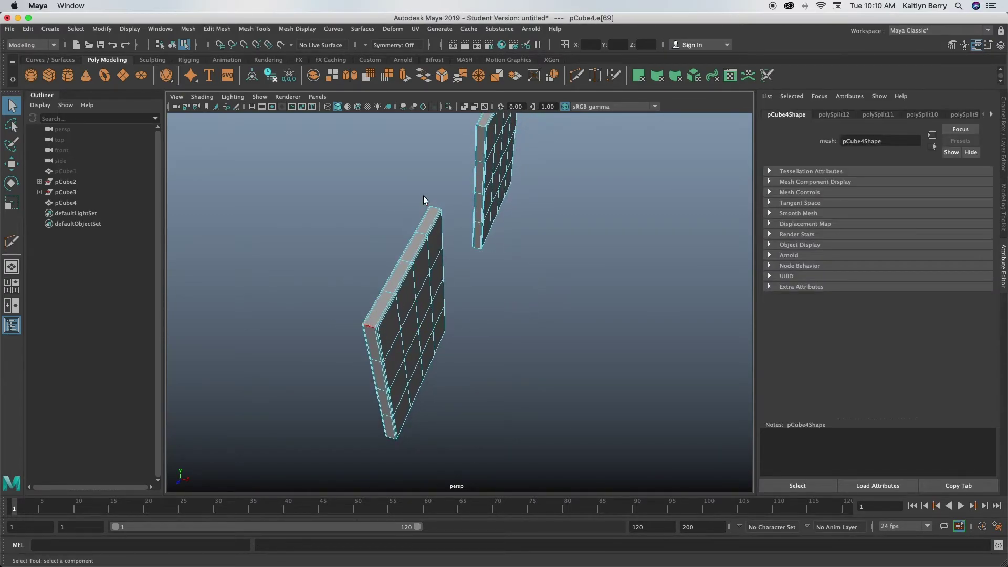
{"action": "left_click", "coordinate": [424, 387], "text": "shift"}
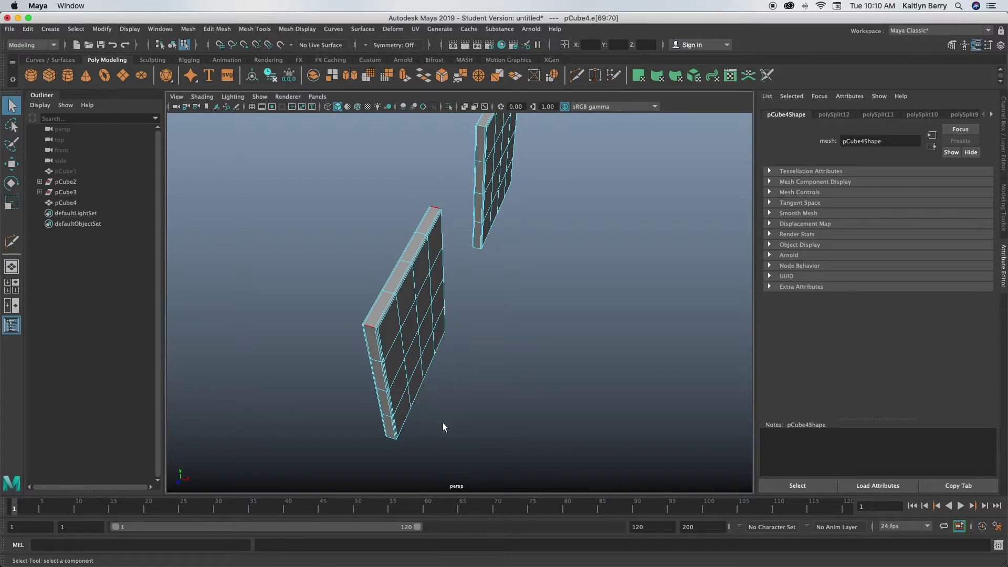
{"action": "left_click_drag", "start_coordinate": [442, 424], "coordinate": [415, 283], "text": "alt"}
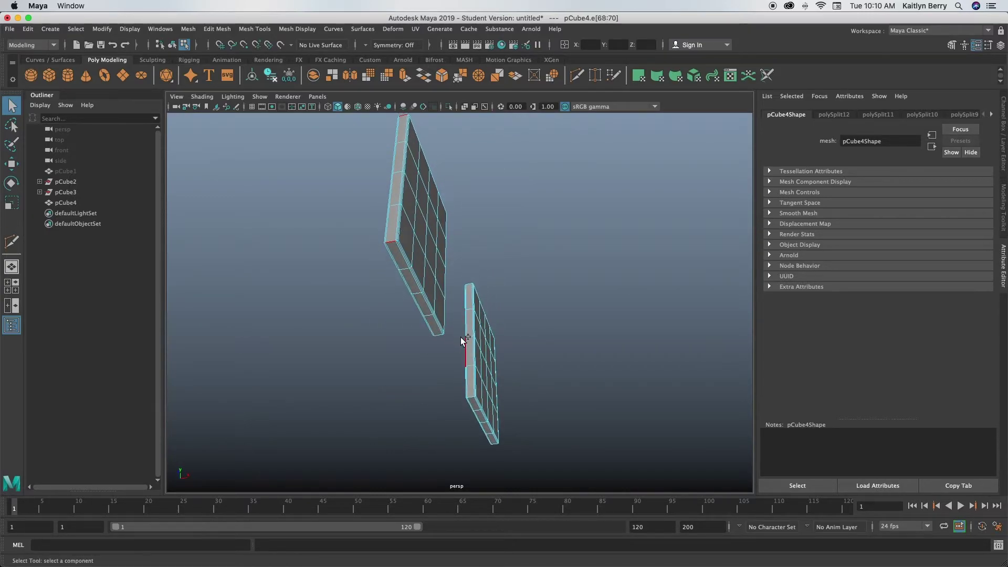
{"action": "left_click", "coordinate": [471, 403], "text": "shift"}
{"action": "left_click", "coordinate": [478, 289], "text": "shift"}
{"action": "left_click_drag", "start_coordinate": [581, 416], "coordinate": [532, 279], "text": "alt"}
{"action": "left_click", "coordinate": [545, 373], "text": "shift"}
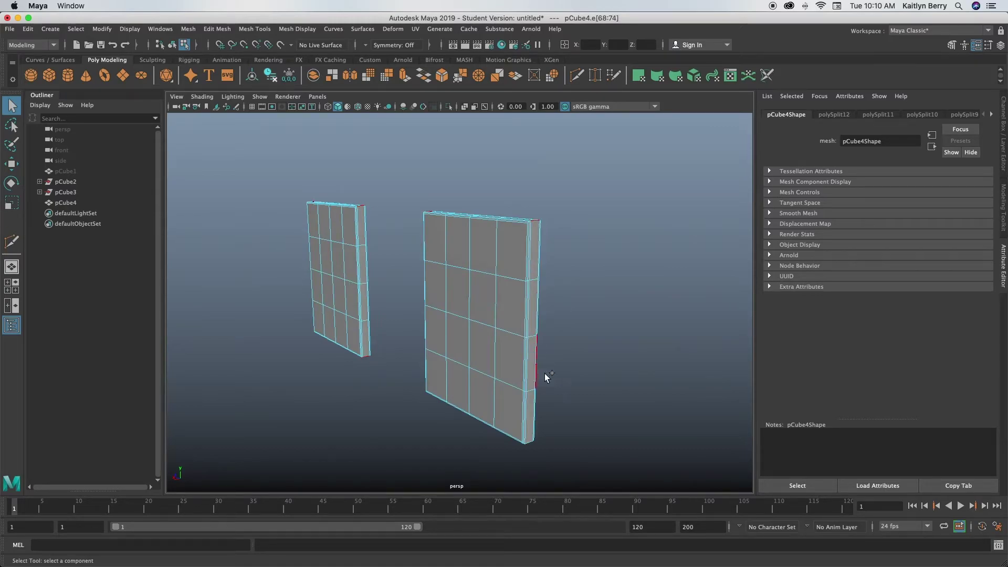
{"action": "left_click", "coordinate": [530, 441], "text": "shift"}
- Bevel the plates' corner thickness edges with 2 segments and a fraction of 0.5, and turn on the smooth mesh preview
{"action": "key", "text": "ctrl+b"}
{"action": "left_click", "coordinate": [691, 142]}
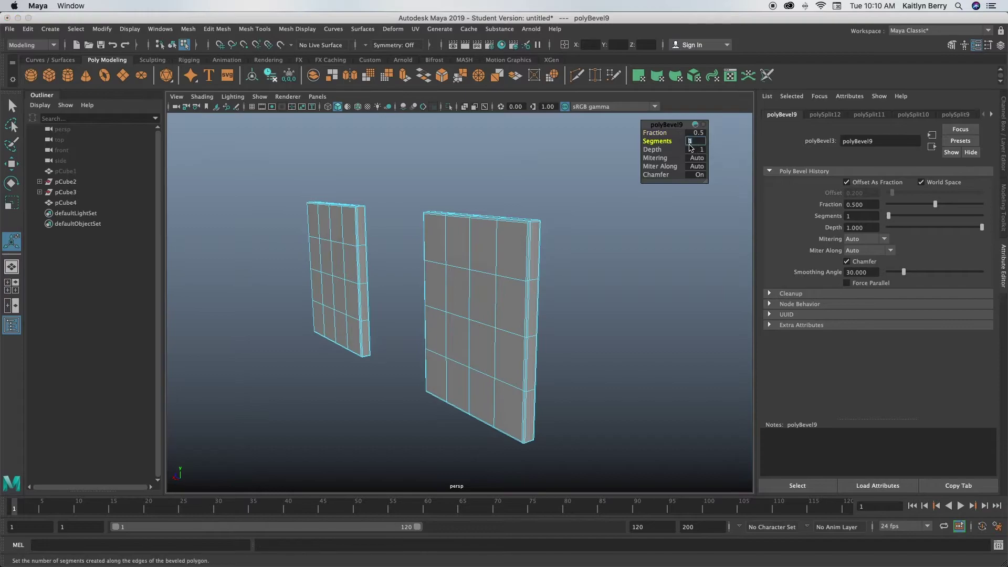
{"action": "type", "text": "2"}
{"action": "key", "text": "Return"}
{"action": "left_click", "coordinate": [533, 240]}
{"action": "key", "text": "3"}
{"action": "left_click", "coordinate": [555, 173]}
{"action": "left_click_drag", "start_coordinate": [450, 287], "coordinate": [401, 259], "text": "alt"}
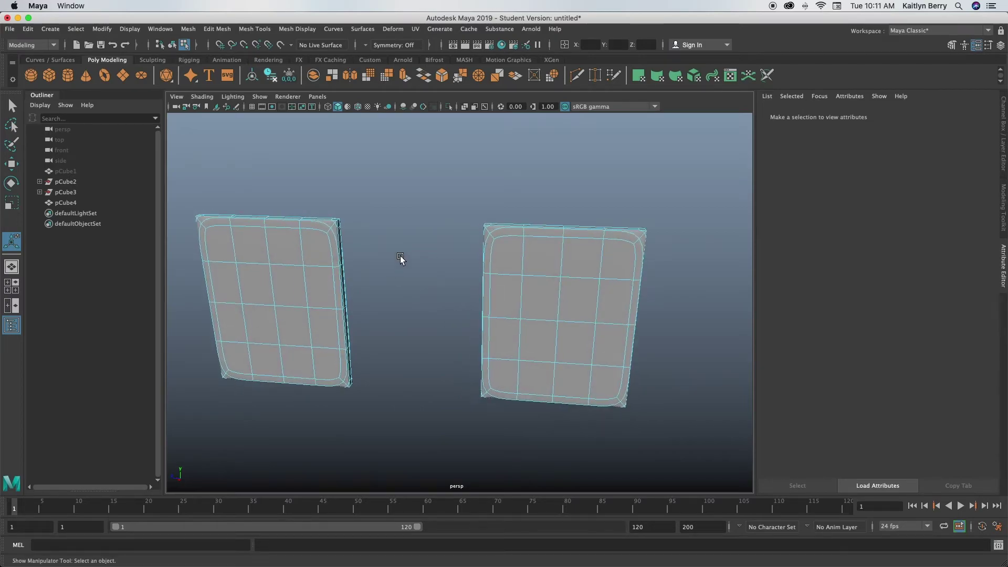
- Show the hidden brick body again and check it briefly in smooth mesh preview
{"action": "left_click", "coordinate": [74, 184]}
{"action": "left_click", "coordinate": [70, 171]}
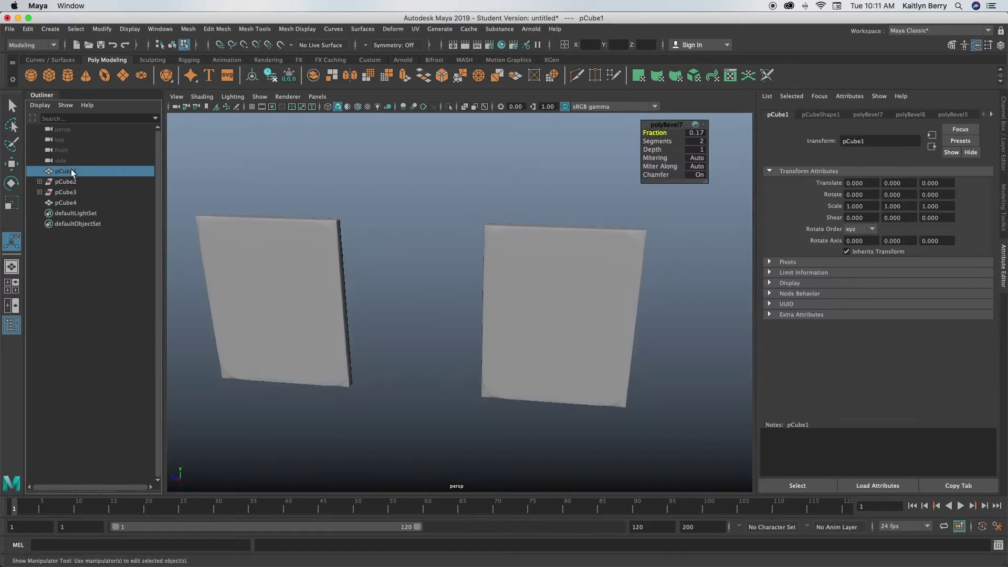
{"action": "key", "text": "ctrl+shift+h"}
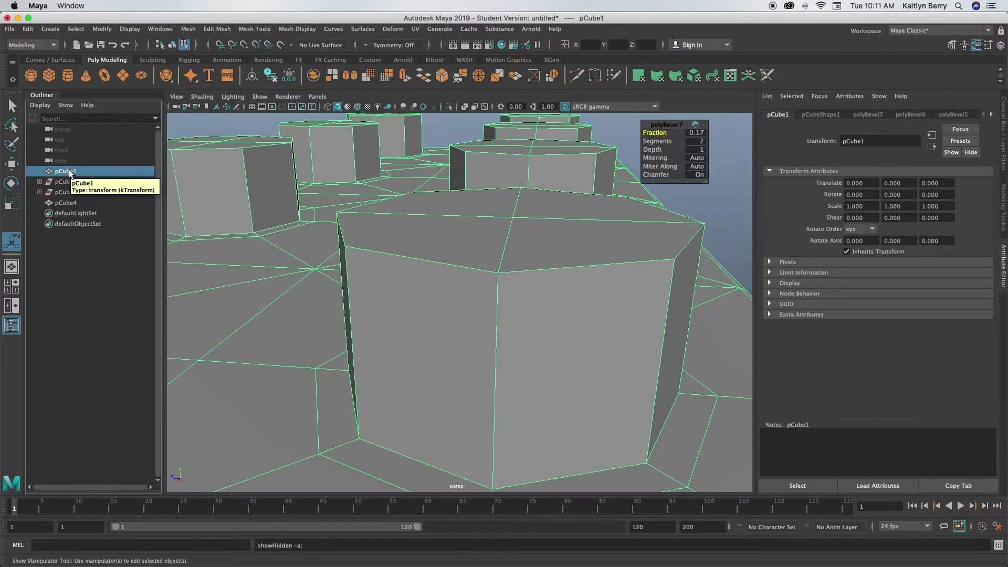
{"action": "left_click_drag", "start_coordinate": [573, 317], "coordinate": [510, 254], "text": "alt"}
{"action": "scroll", "coordinate": [396, 292], "scroll_direction": "down", "scroll_amount": 3}
{"action": "right_click_drag", "start_coordinate": [398, 288], "coordinate": [413, 252]}
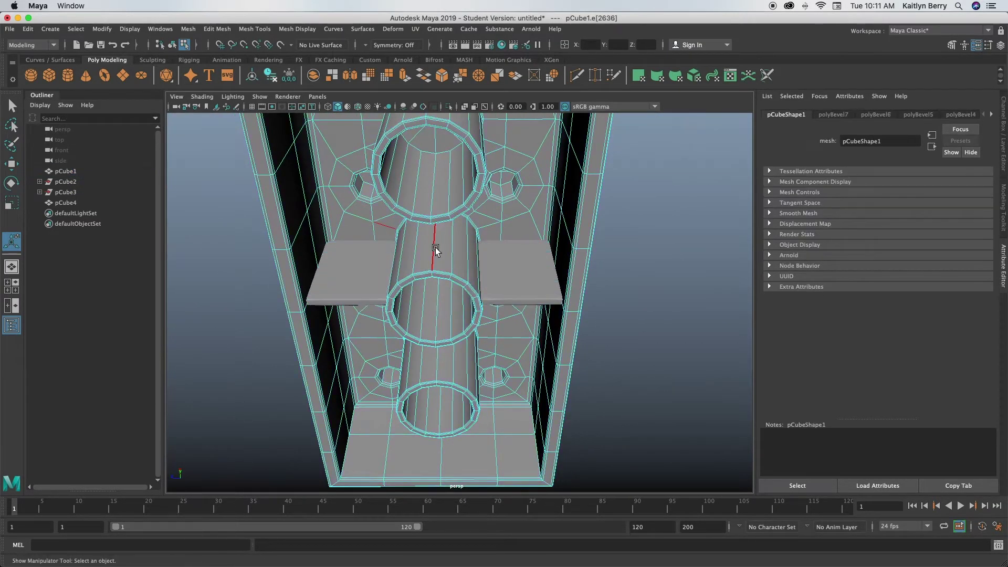
{"action": "left_click", "coordinate": [656, 231]}
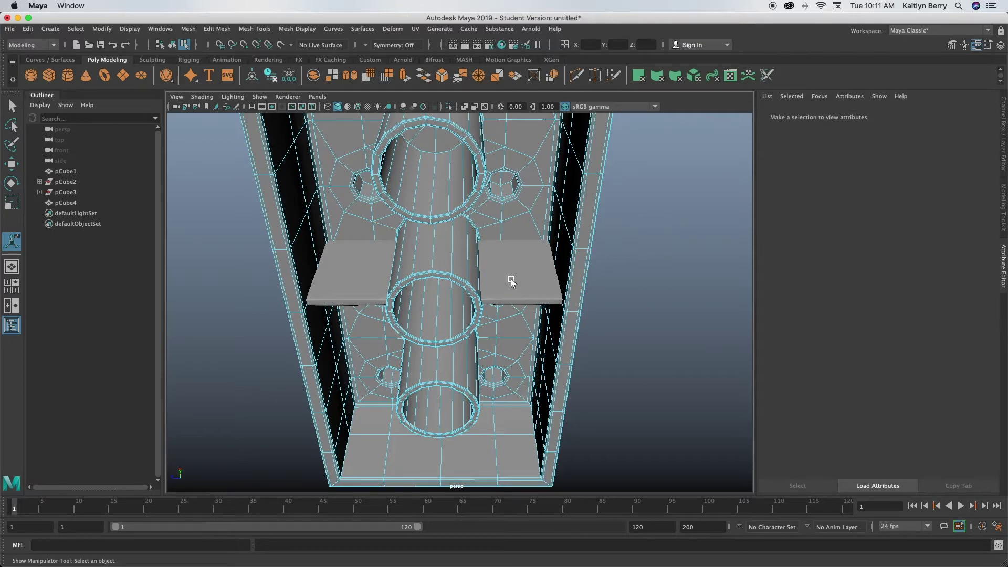
{"action": "key", "text": "3"}
{"action": "left_click_drag", "start_coordinate": [581, 312], "coordinate": [404, 274], "text": "alt"}
{"action": "key", "text": "1"}
- Select the top rim edge loops of all eight studs on the brick body
{"action": "left_click", "coordinate": [254, 310]}
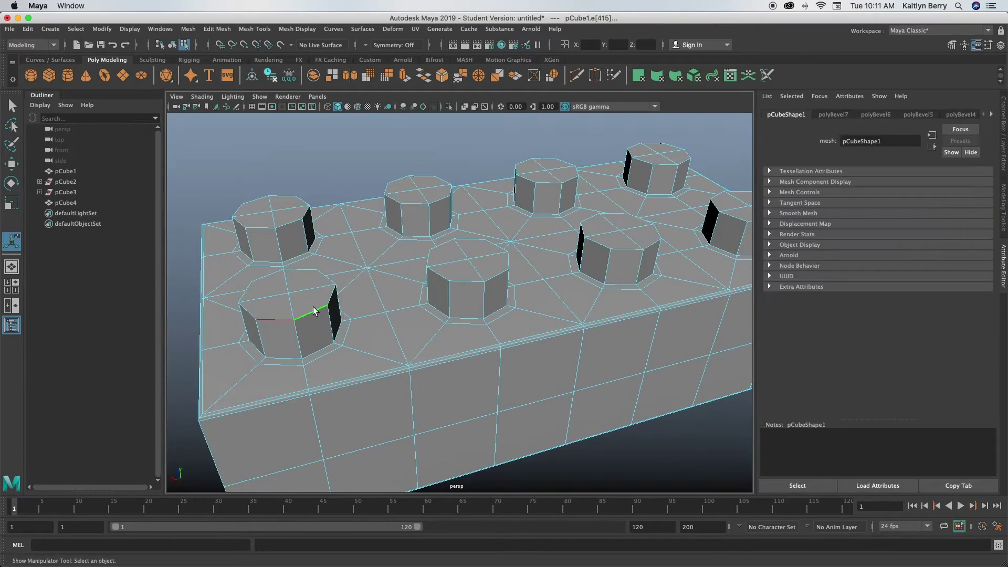
{"action": "left_click", "coordinate": [261, 279]}
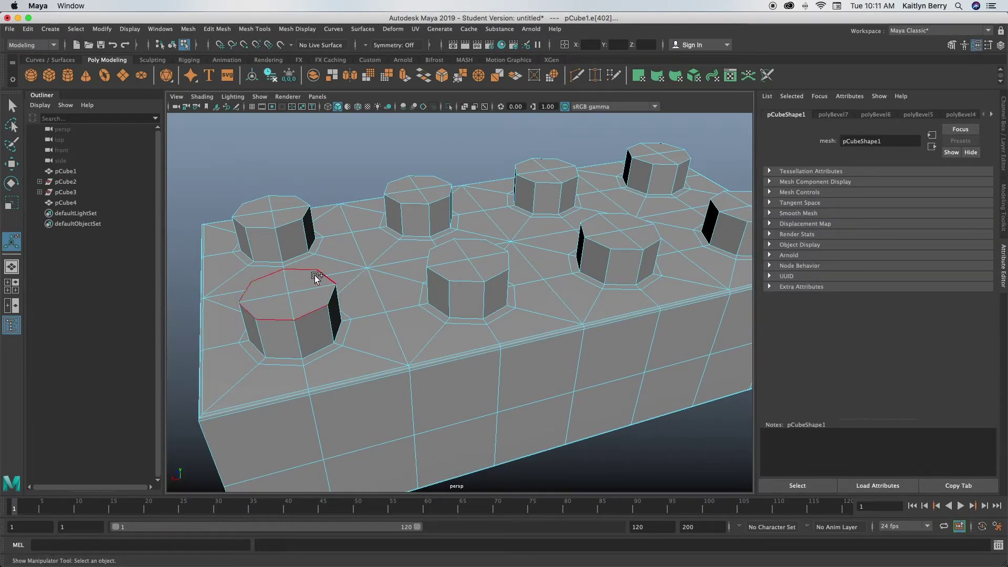
{"action": "double_click", "coordinate": [249, 206], "text": "shift"}
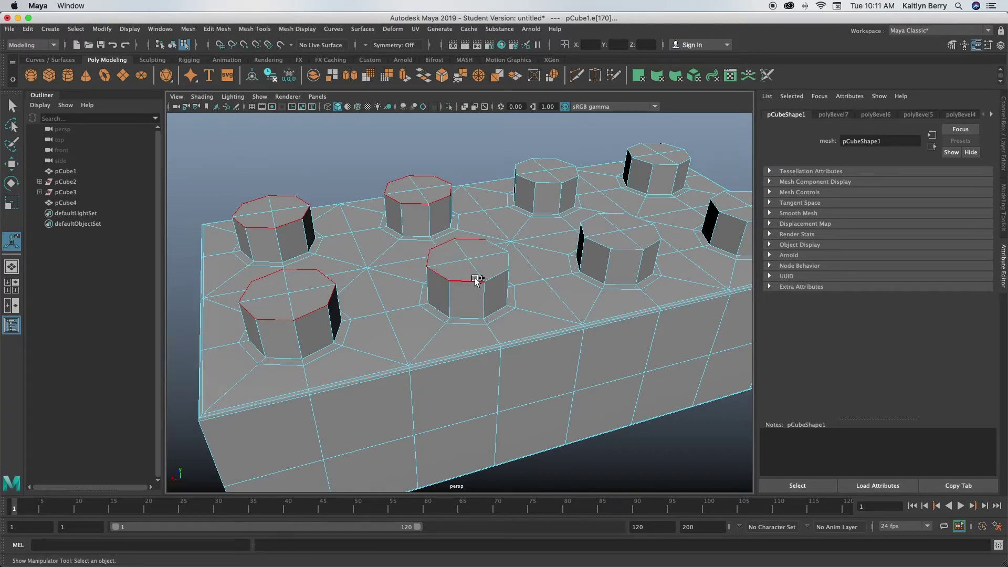
{"action": "left_click", "coordinate": [527, 169], "text": "shift"}
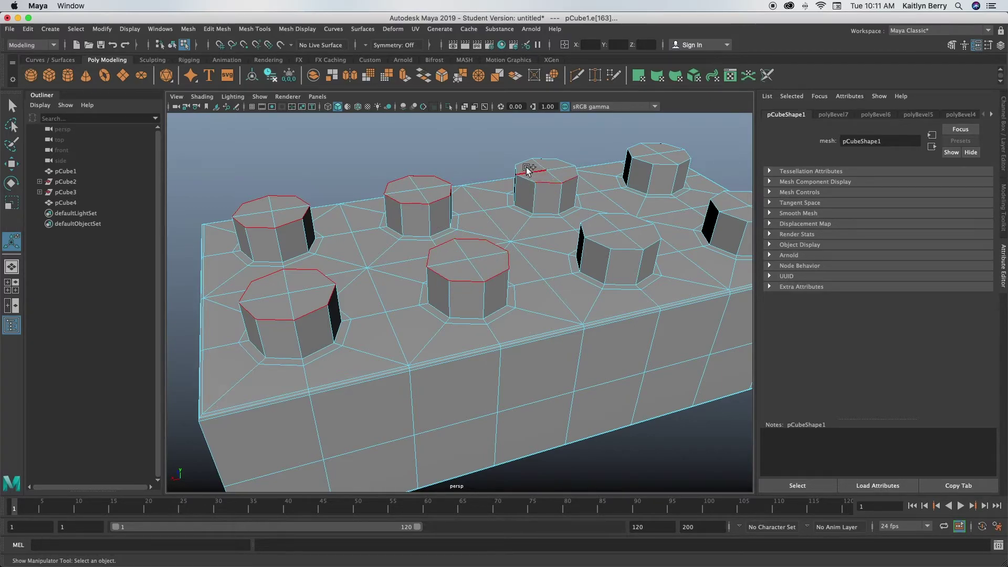
{"action": "left_click", "coordinate": [560, 159], "text": "shift"}
{"action": "left_click", "coordinate": [526, 178], "text": "shift"}
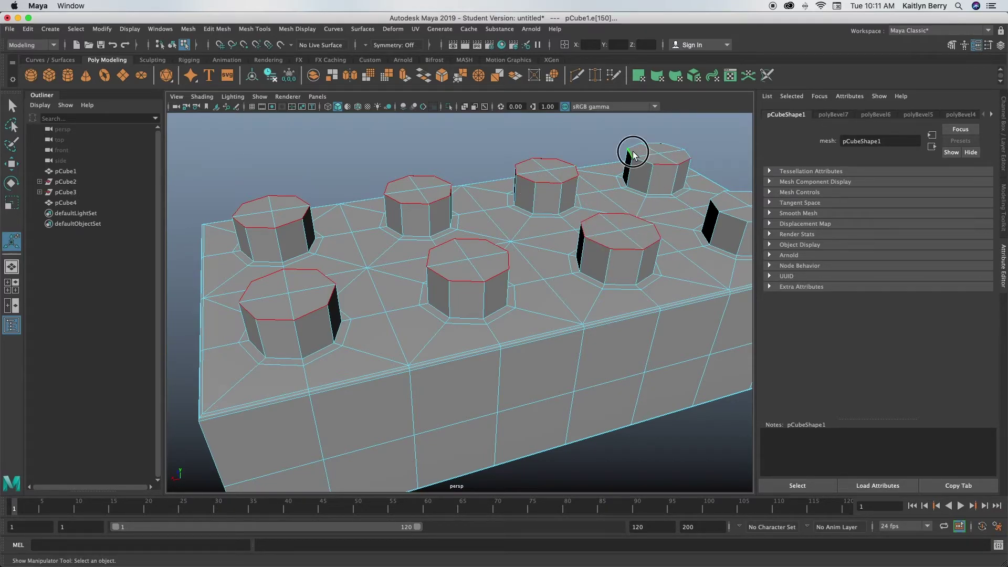
{"action": "left_click", "coordinate": [675, 148], "text": "shift"}
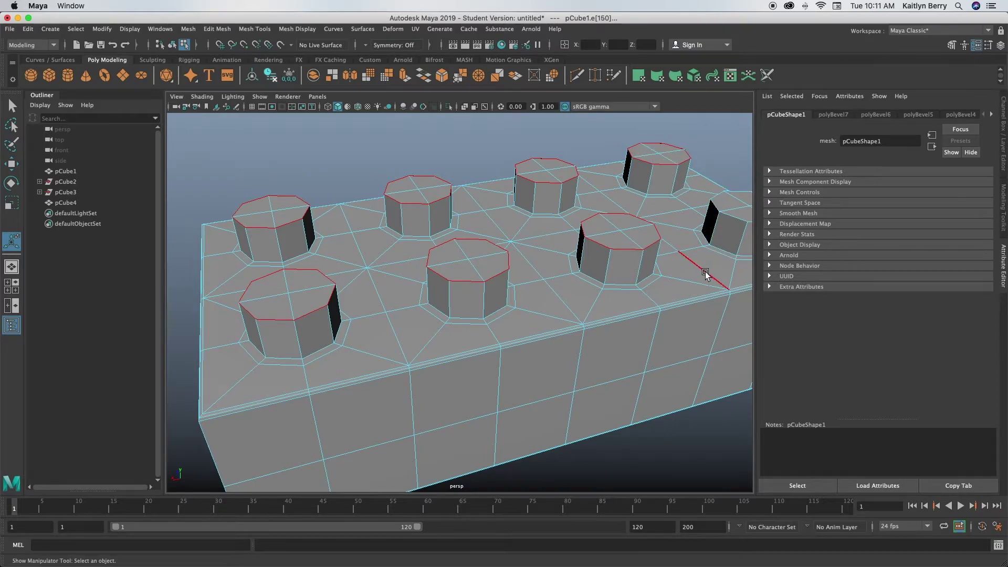
{"action": "middle_click_drag", "start_coordinate": [706, 272], "coordinate": [600, 281], "text": "alt"}
{"action": "left_click", "coordinate": [622, 215], "text": "shift"}
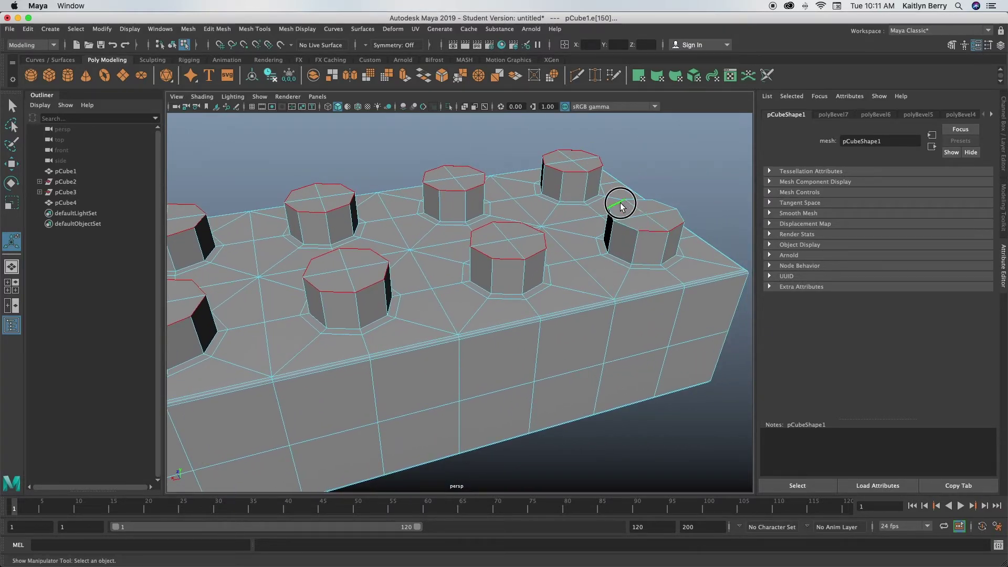
- Add the edge loops where all eight stud walls meet the brick's top to the selection
{"action": "left_click", "coordinate": [622, 264], "text": "shift"}
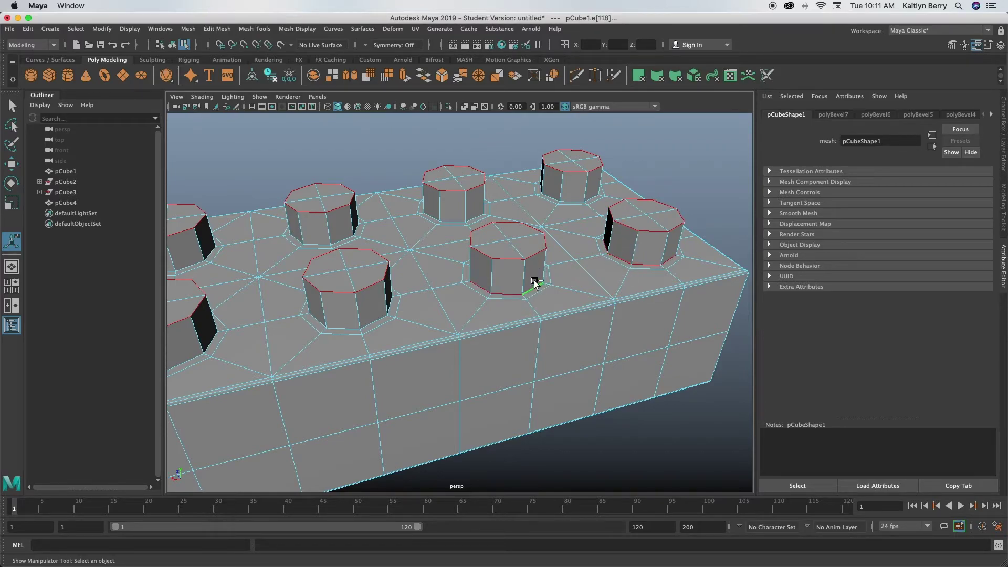
{"action": "left_click", "coordinate": [574, 199], "text": "shift"}
{"action": "left_click", "coordinate": [475, 215], "text": "shift"}
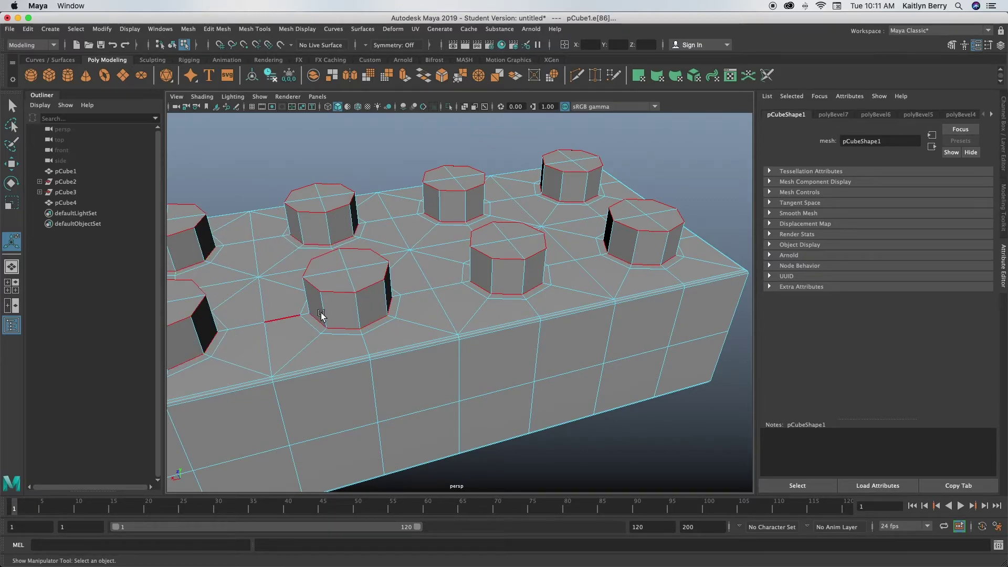
{"action": "left_click_drag", "start_coordinate": [407, 304], "coordinate": [459, 292], "text": "alt"}
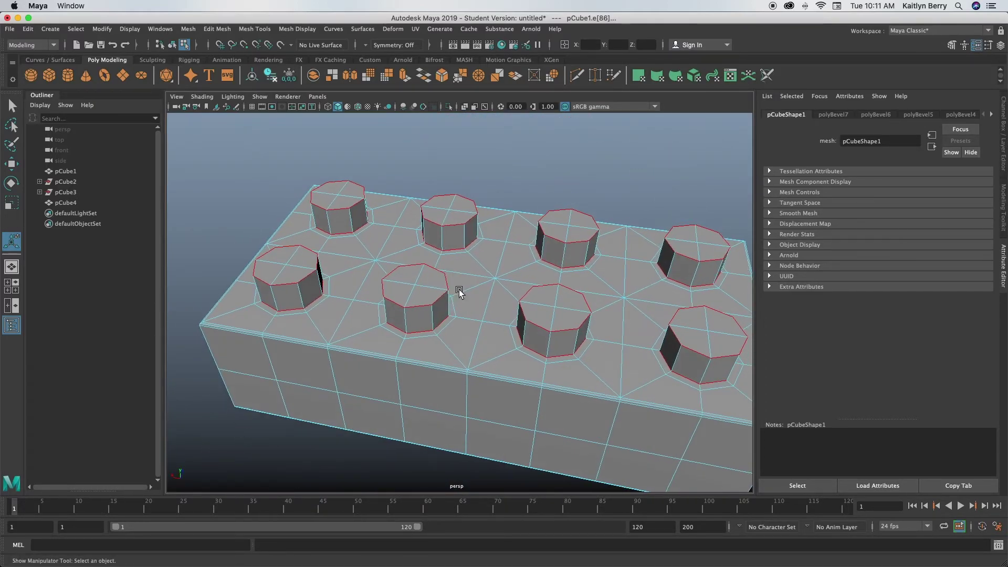
- Bevel the studs' rim and base edges with 2 segments and a fraction of 0.18, checking the smooth mesh preview
{"action": "key", "text": "ctrl+b"}
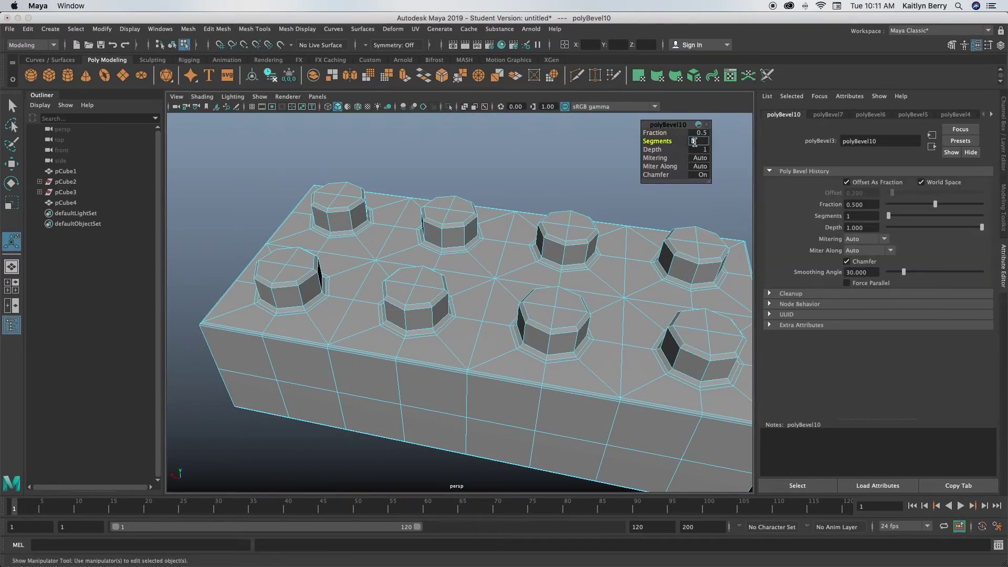
{"action": "type", "text": "2"}
{"action": "key", "text": "Return"}
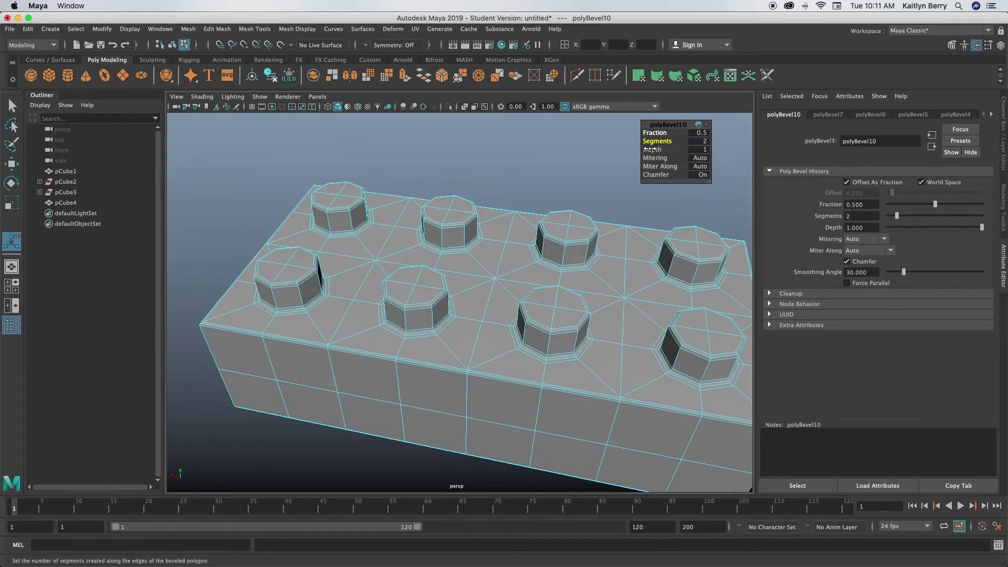
{"action": "key", "text": "3"}
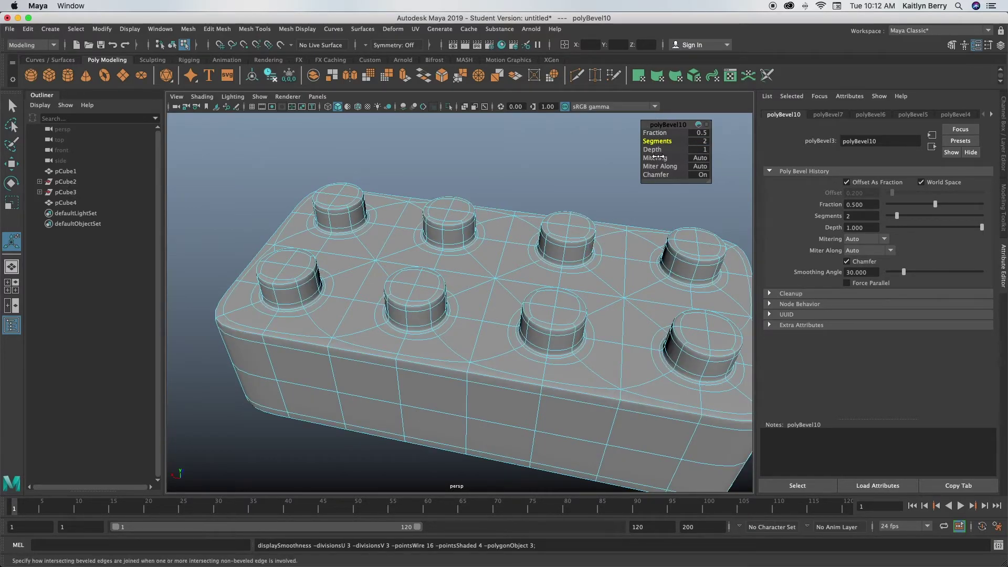
{"action": "key", "text": "1"}
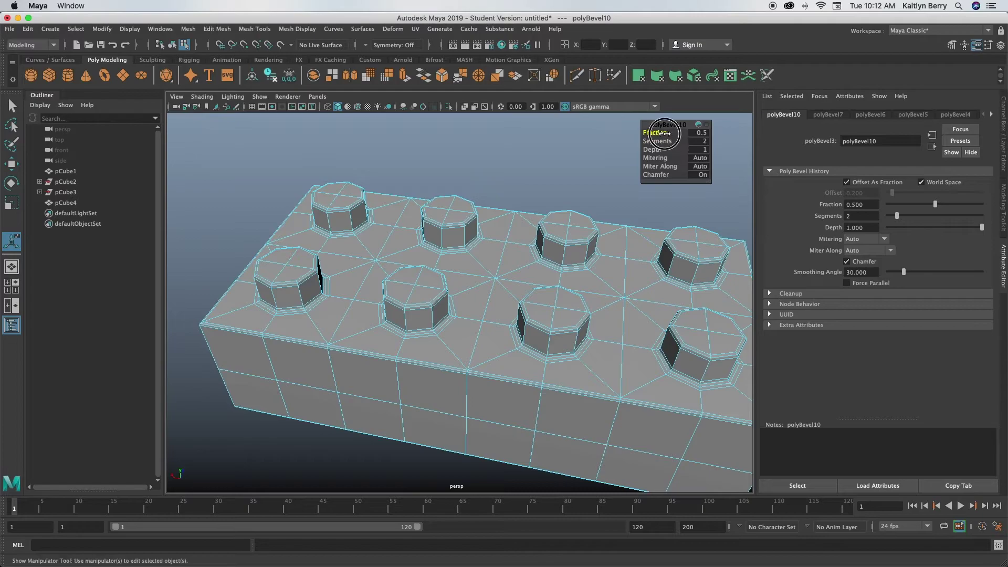
{"action": "left_click_drag", "start_coordinate": [660, 134], "coordinate": [644, 133]}
{"action": "key", "text": "3"}
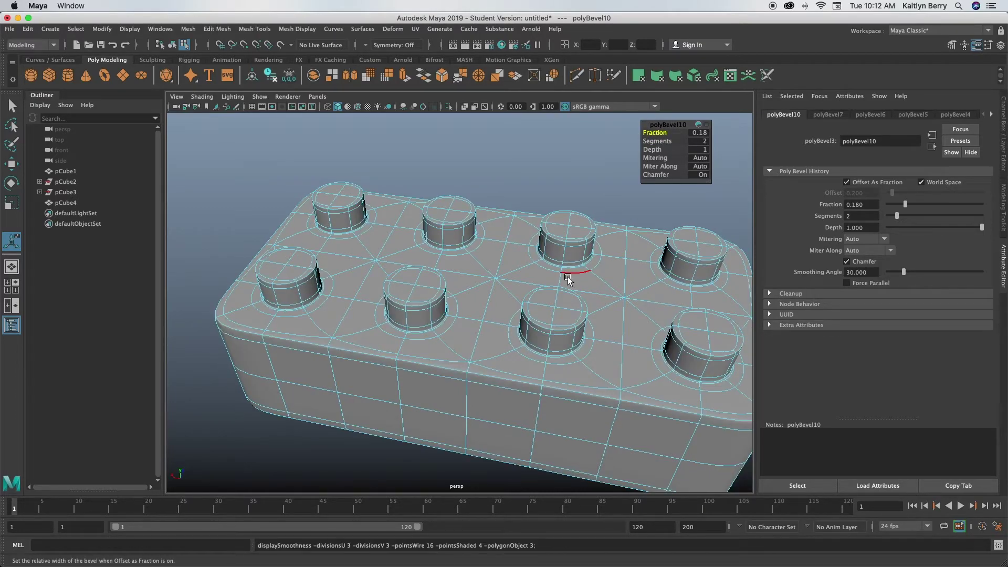
{"action": "key", "text": "1"}
{"action": "left_click", "coordinate": [573, 169]}
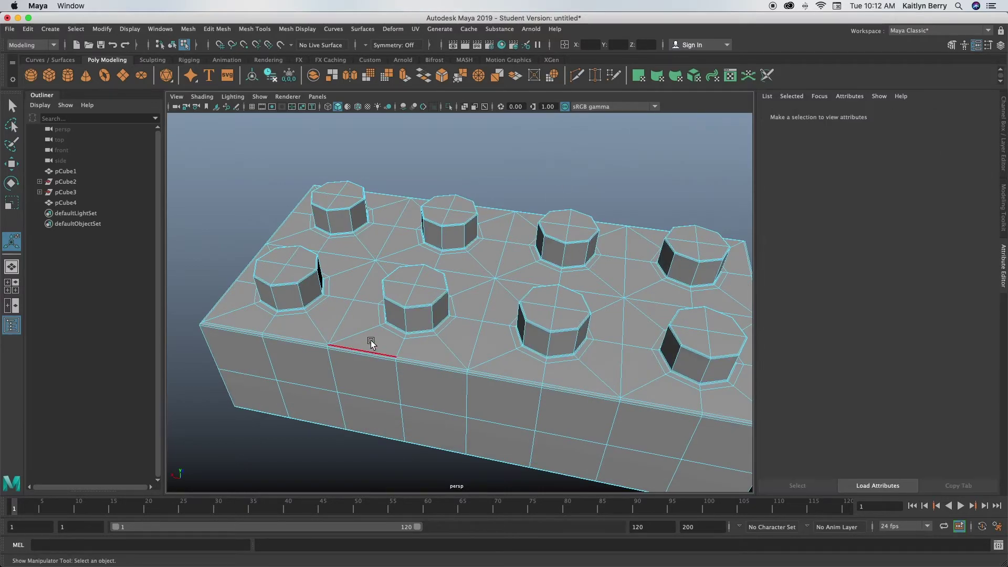
- Select the vertical edges at all four outer corners of the brick body
{"action": "right_click_drag", "start_coordinate": [371, 342], "coordinate": [382, 240]}
{"action": "double_click", "coordinate": [210, 346]}
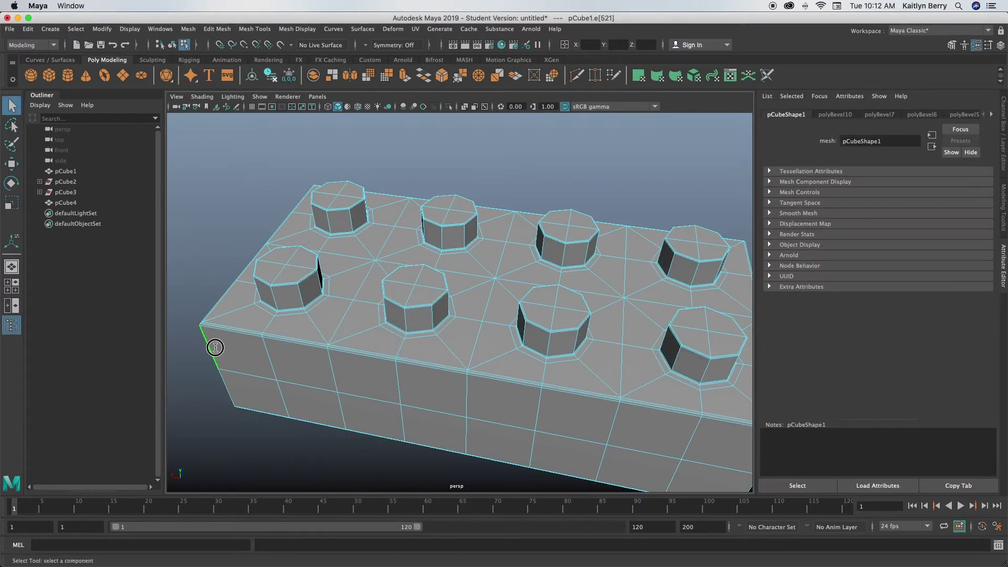
{"action": "left_click", "coordinate": [226, 418]}
{"action": "left_click_drag", "start_coordinate": [209, 424], "coordinate": [303, 407], "text": "alt"}
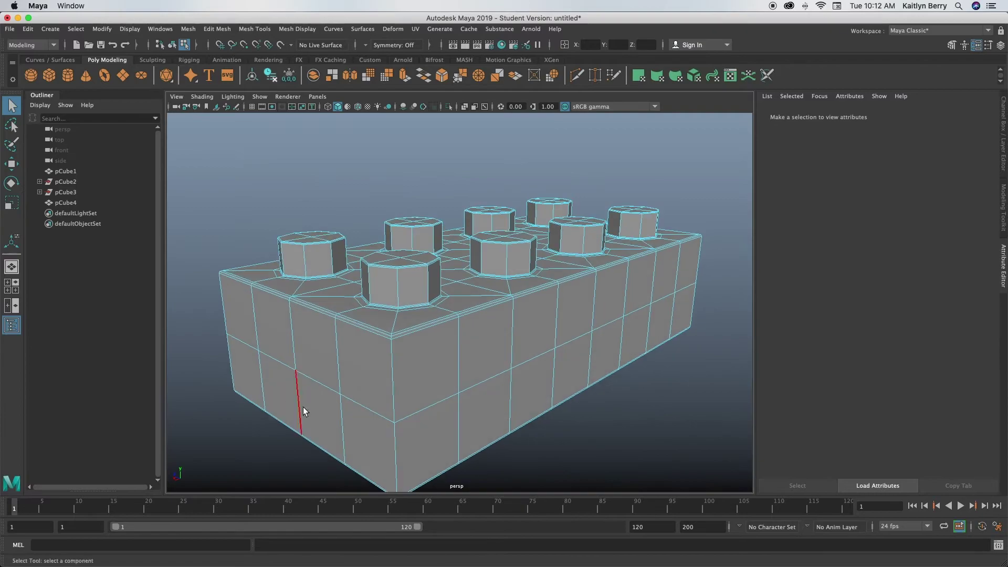
{"action": "left_click", "coordinate": [397, 389]}
{"action": "left_click", "coordinate": [392, 446], "text": "shift"}
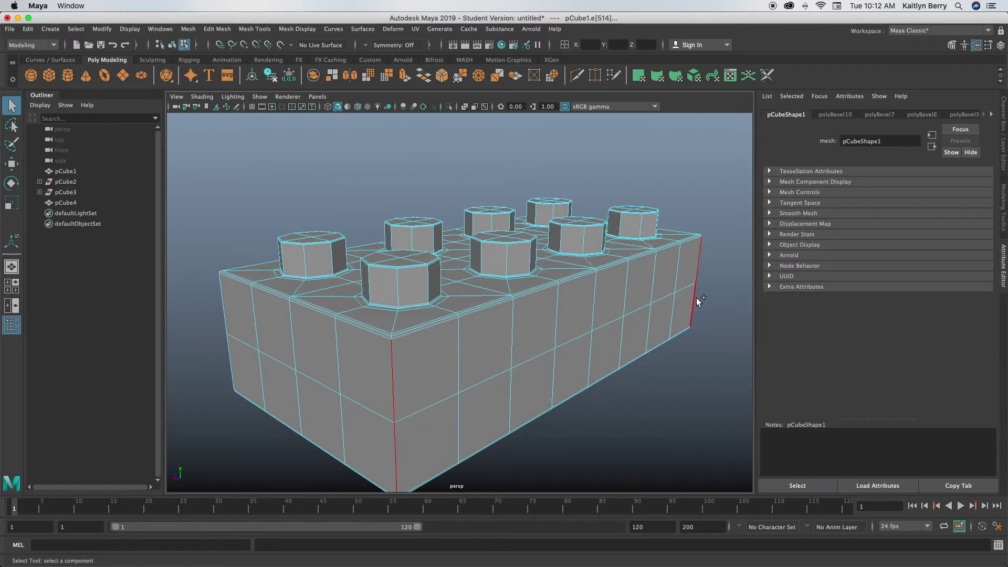
{"action": "left_click_drag", "start_coordinate": [298, 345], "coordinate": [348, 342], "text": "alt"}
{"action": "left_click", "coordinate": [403, 336], "text": "shift"}
{"action": "left_click", "coordinate": [402, 387], "text": "shift"}
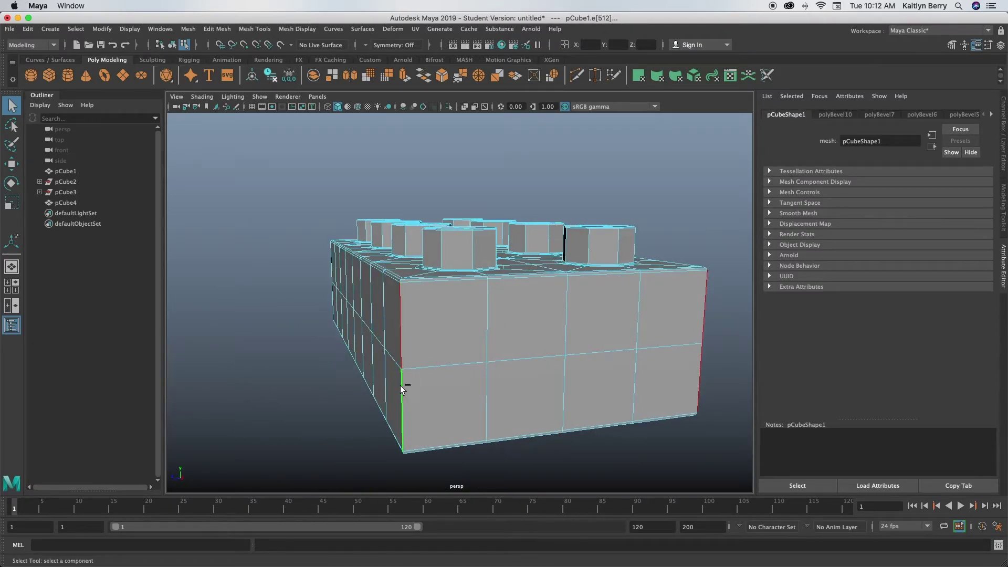
{"action": "left_click_drag", "start_coordinate": [275, 328], "coordinate": [357, 344], "text": "alt"}
{"action": "left_click", "coordinate": [210, 282], "text": "shift"}
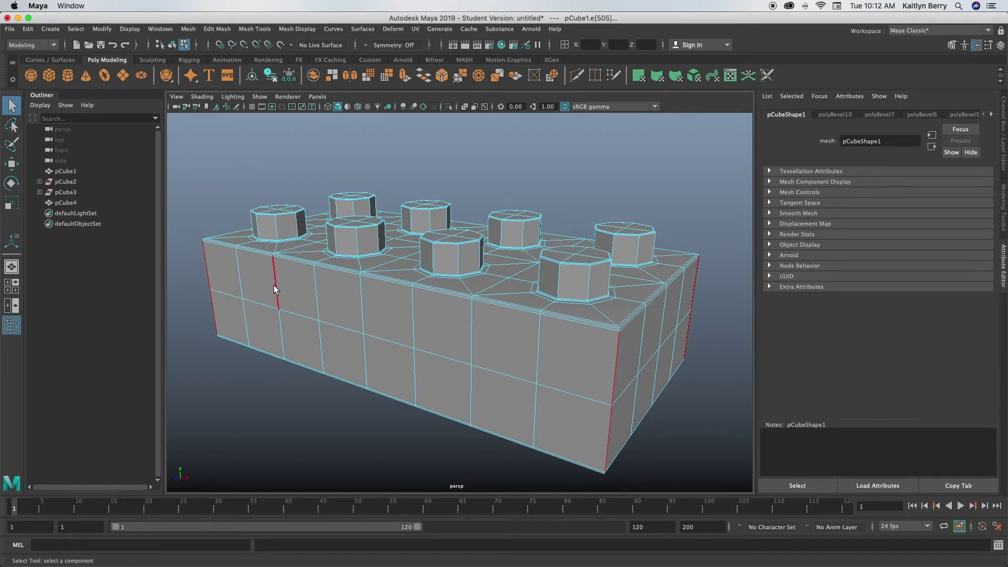
- Try beveling the four vertical corner edges with 2 segments, then check the smooth mesh preview in object mode
{"action": "key", "text": "ctrl+b"}
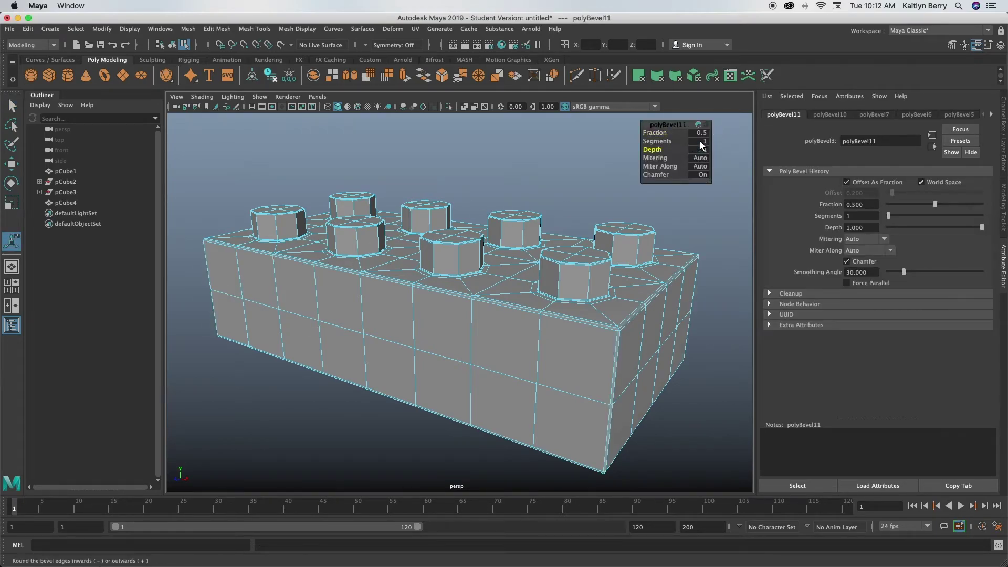
{"action": "left_click", "coordinate": [700, 141]}
{"action": "type", "text": "2"}
{"action": "key", "text": "Return"}
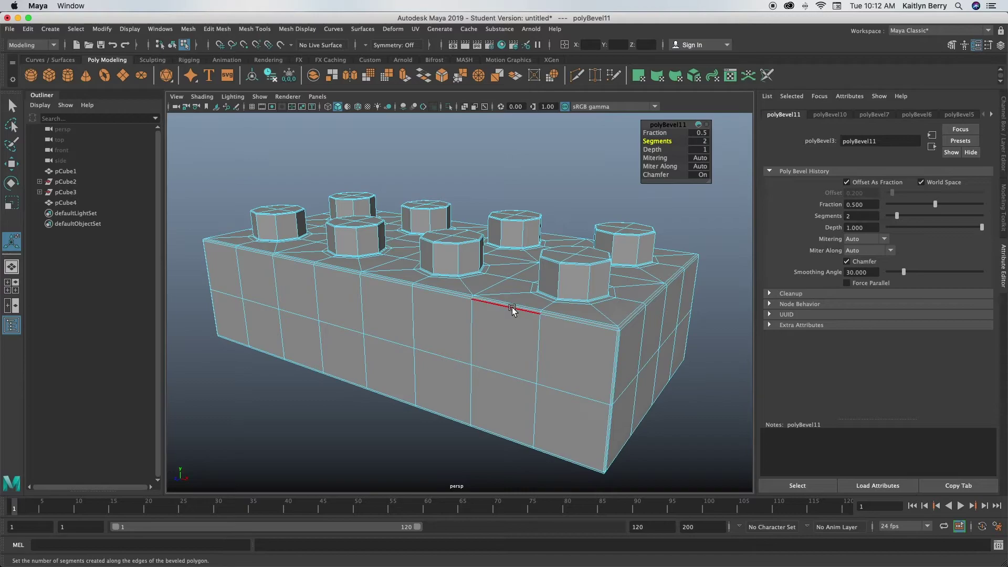
{"action": "key", "text": "3"}
{"action": "left_click", "coordinate": [562, 166]}
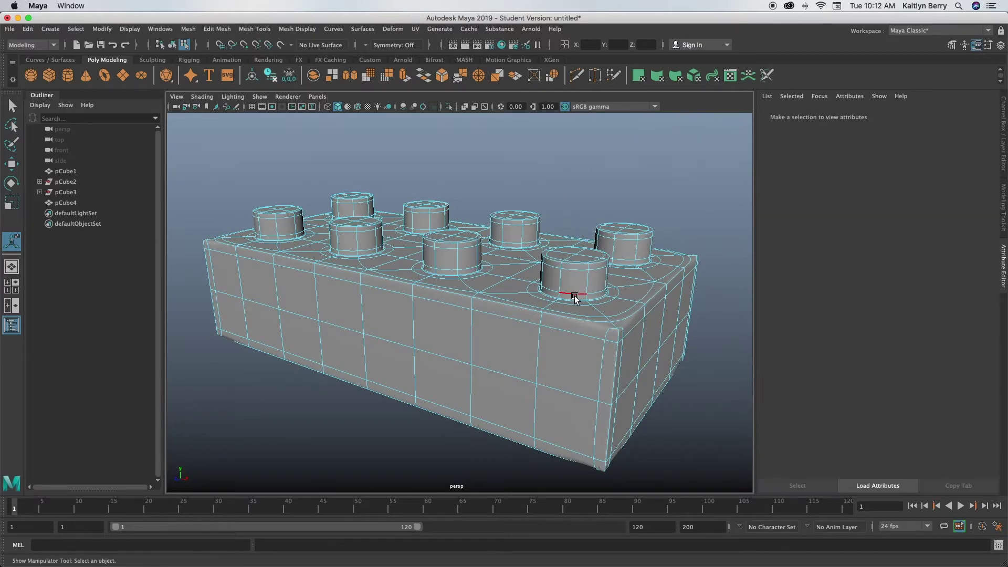
{"action": "left_click", "coordinate": [655, 333]}
{"action": "right_click_drag", "start_coordinate": [569, 341], "coordinate": [619, 251]}
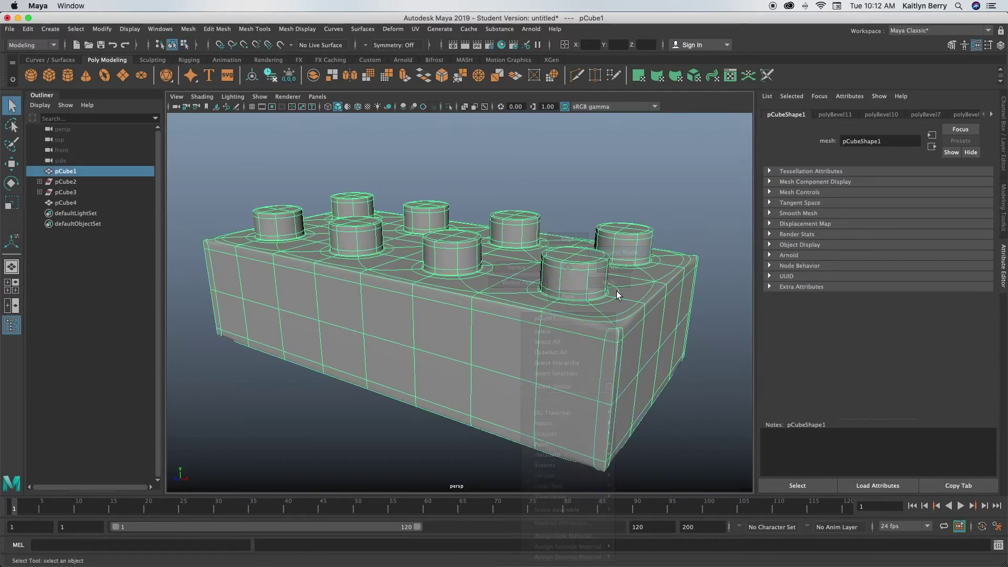
- Examine the smoothed brick's outer corners and bottom rim from the underside and the stud side
{"action": "left_click", "coordinate": [513, 444]}
{"action": "right_click_drag", "start_coordinate": [424, 436], "coordinate": [345, 428], "text": "alt"}
{"action": "left_click_drag", "start_coordinate": [345, 427], "coordinate": [450, 254], "text": "alt"}
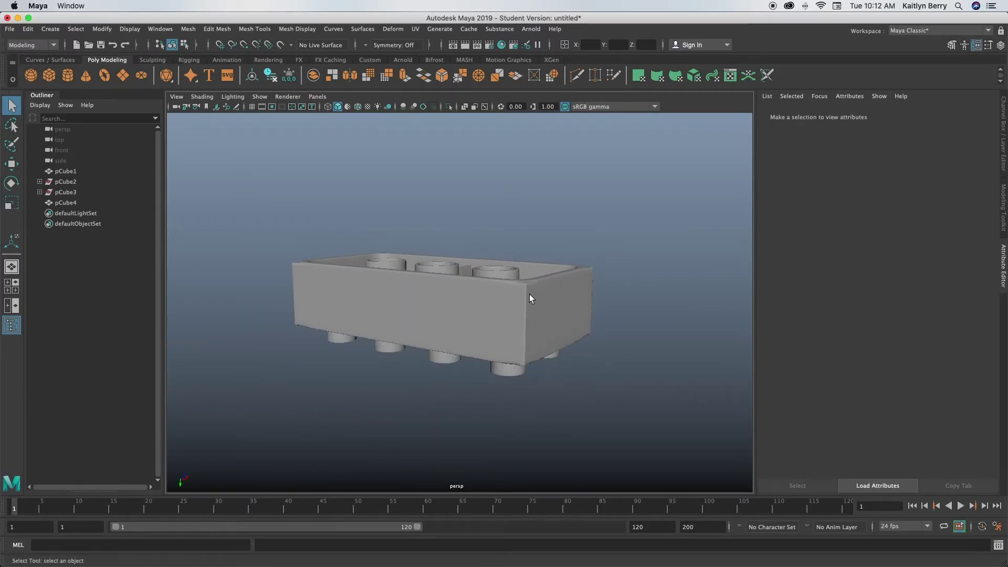
{"action": "left_click", "coordinate": [494, 316]}
{"action": "left_click_drag", "start_coordinate": [494, 316], "coordinate": [531, 364], "text": "alt"}
{"action": "right_click_drag", "start_coordinate": [531, 363], "coordinate": [616, 362], "text": "alt"}
{"action": "middle_click_drag", "start_coordinate": [616, 362], "coordinate": [521, 367], "text": "alt"}
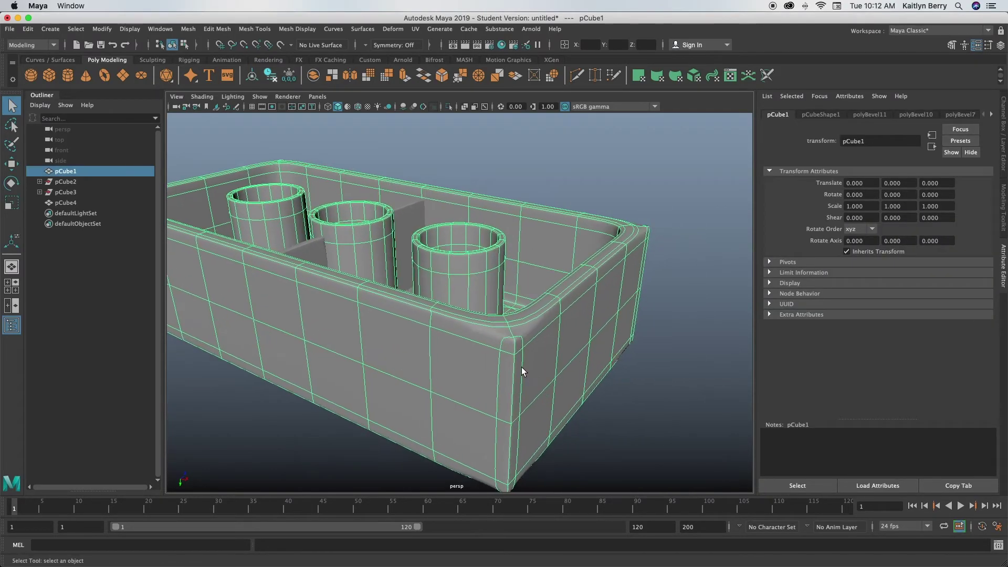
{"action": "left_click_drag", "start_coordinate": [522, 367], "coordinate": [503, 356], "text": "alt"}
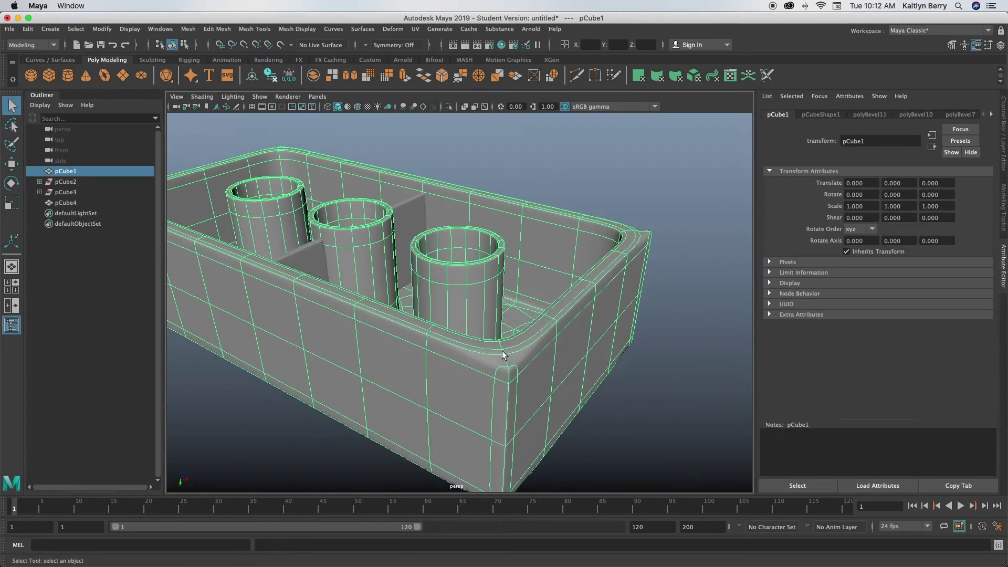
{"action": "left_click", "coordinate": [689, 195]}
{"action": "left_click_drag", "start_coordinate": [513, 259], "coordinate": [504, 452], "text": "alt"}
- Undo the corner bevel and restore the selection of the four vertical corner edges
{"action": "key", "text": "super+z"}
{"action": "key", "text": "super+z"}
{"action": "key", "text": "super+z"}
{"action": "key", "text": "super+z"}
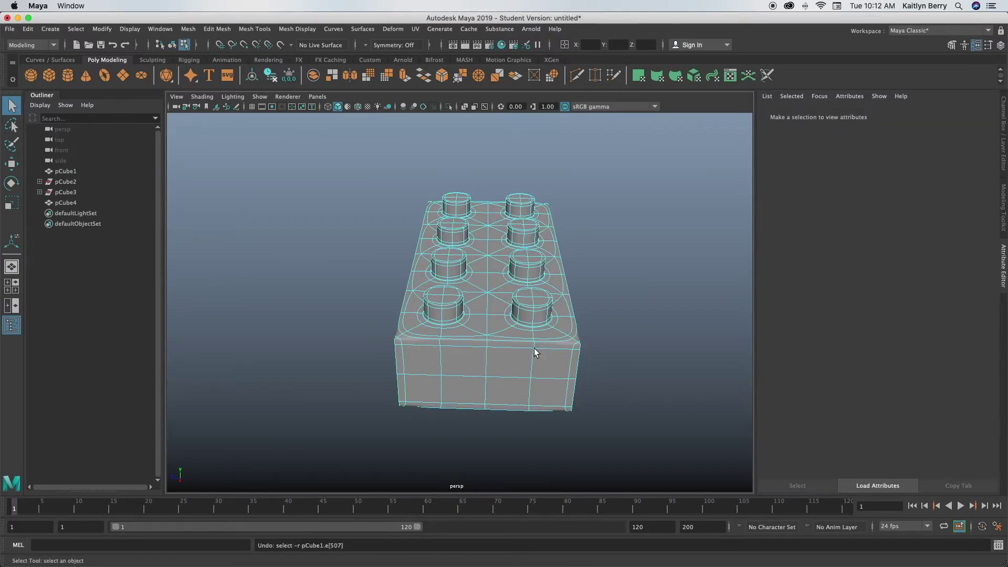
{"action": "key", "text": "super+z"}
{"action": "key", "text": "super+z"}
{"action": "key", "text": "super+z"}
{"action": "key", "text": "super+z"}
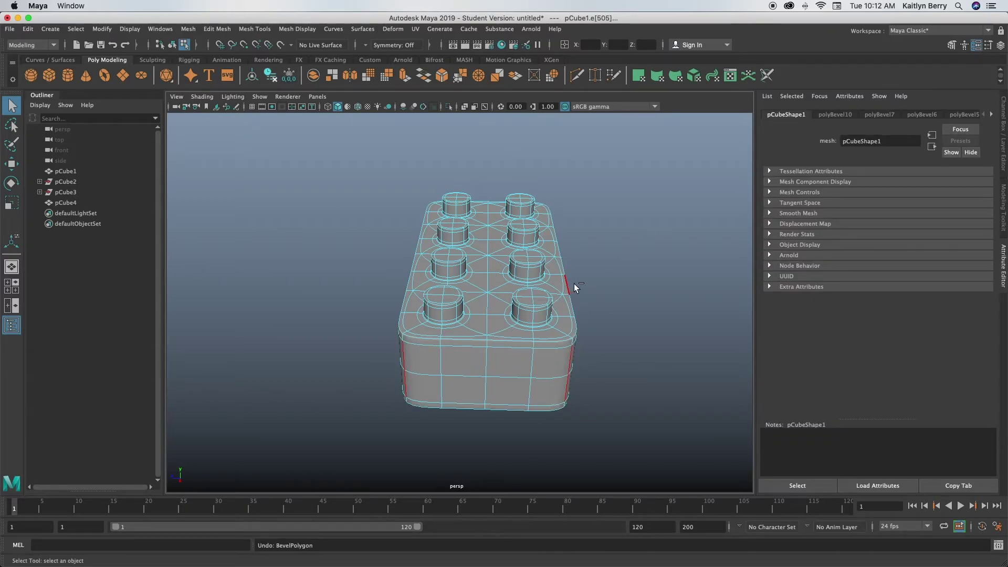
- Bevel the four vertical corner edges again and return to object mode
{"action": "key", "text": "ctrl+b"}
{"action": "left_click", "coordinate": [600, 272]}
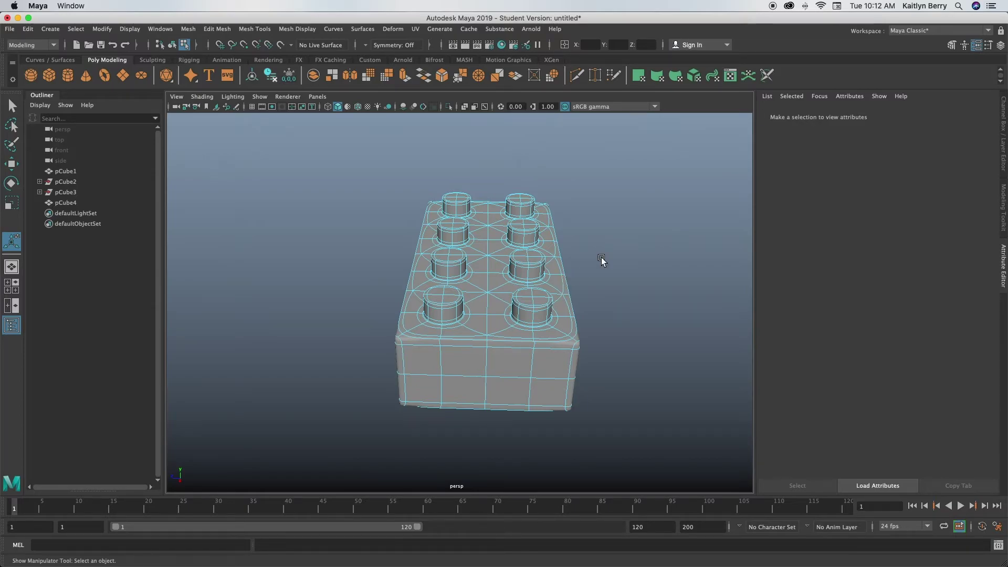
{"action": "right_click", "coordinate": [553, 270]}
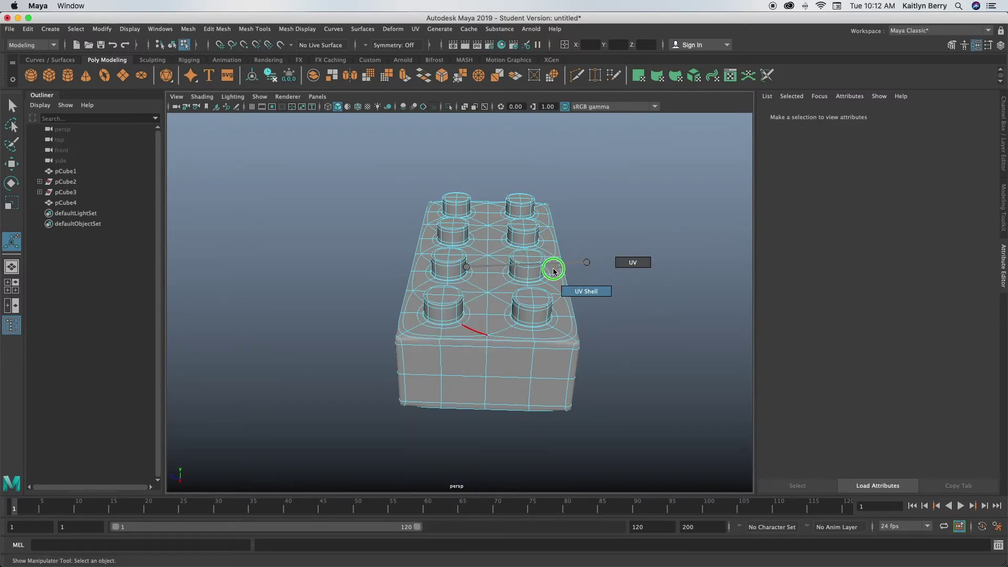
{"action": "left_click", "coordinate": [588, 244]}
- Examine the smoothed brick from its studs to its hollow underside
{"action": "left_click_drag", "start_coordinate": [590, 245], "coordinate": [530, 212], "text": "alt"}
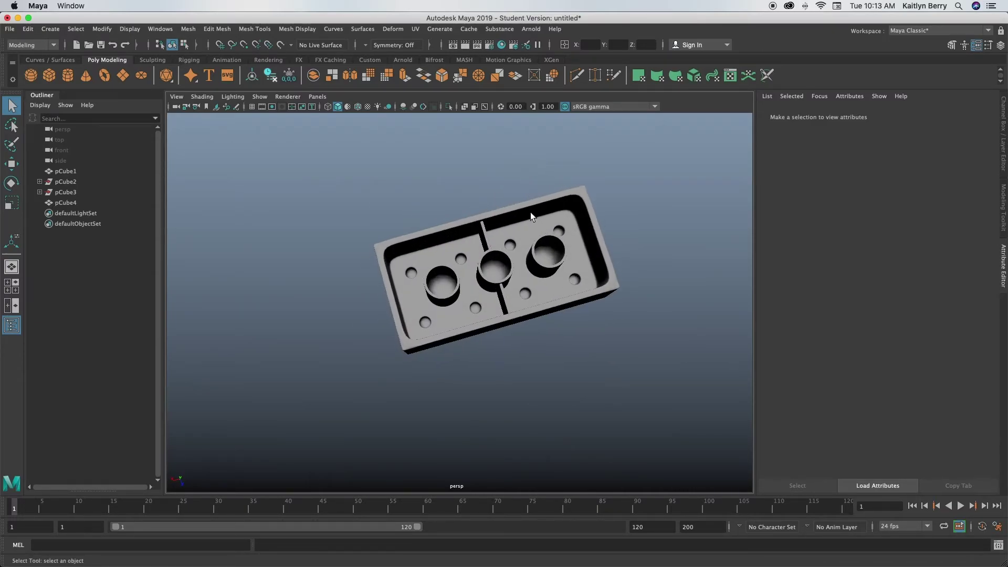
{"action": "right_click", "coordinate": [494, 266]}
{"action": "left_click_drag", "start_coordinate": [494, 263], "coordinate": [511, 340], "text": "alt"}
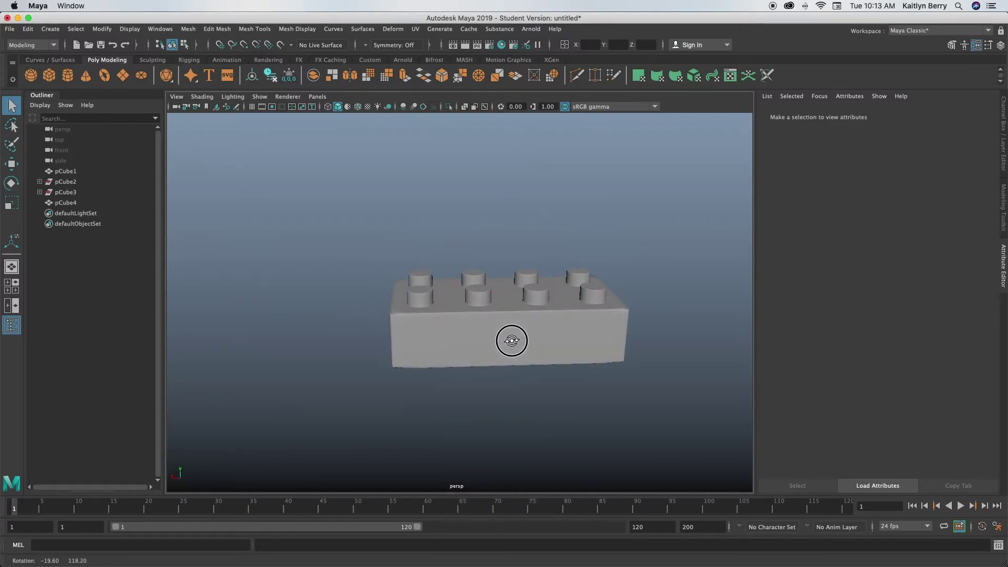
{"action": "middle_click_drag", "start_coordinate": [538, 294], "coordinate": [473, 290], "text": "alt"}
{"action": "right_click_drag", "start_coordinate": [420, 321], "coordinate": [462, 329], "text": "alt"}
{"action": "left_click_drag", "start_coordinate": [454, 378], "coordinate": [455, 306], "text": "alt"}
{"action": "right_click_drag", "start_coordinate": [454, 306], "coordinate": [677, 239], "text": "alt"}
{"action": "left_click_drag", "start_coordinate": [389, 351], "coordinate": [428, 268], "text": "alt"}
- In the unsmoothed view, select the inner base edges of the middle tube and start selecting those of the end tubes
{"action": "right_click_drag", "start_coordinate": [434, 265], "coordinate": [477, 253]}
{"action": "key", "text": "1"}
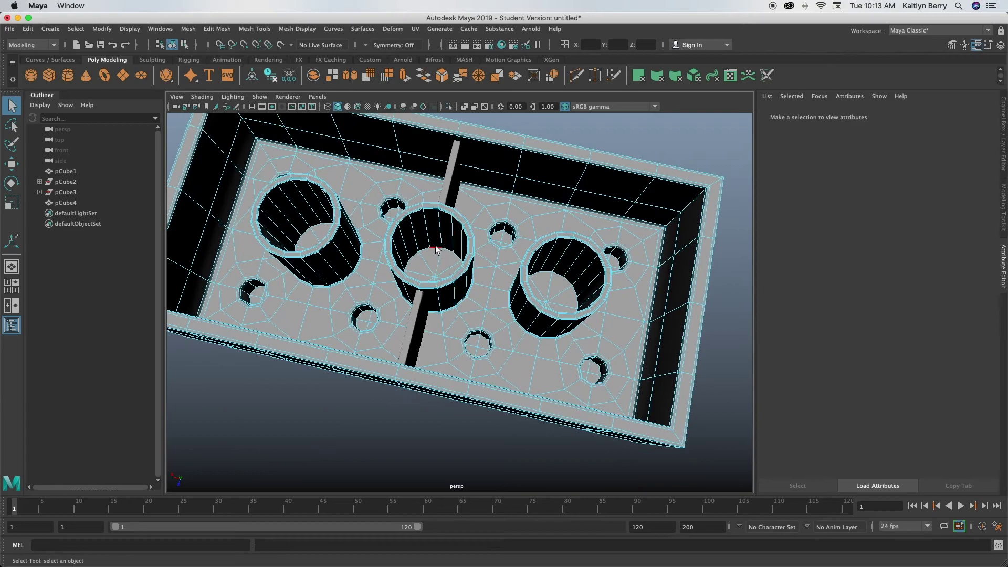
{"action": "double_click", "coordinate": [438, 249]}
{"action": "left_click", "coordinate": [566, 281]}
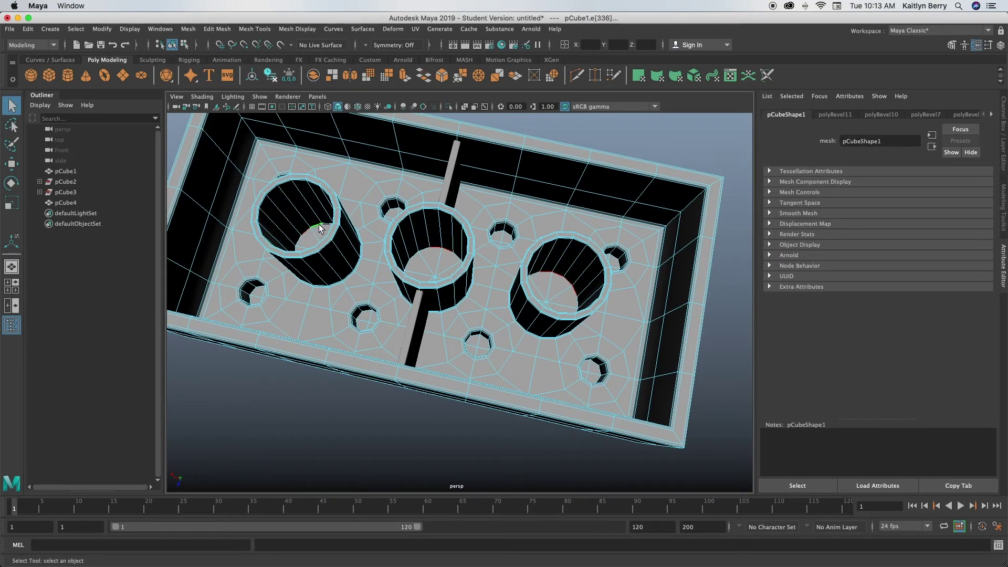
{"action": "right_click_drag", "start_coordinate": [386, 282], "coordinate": [589, 262], "text": "alt"}
{"action": "left_click_drag", "start_coordinate": [589, 262], "coordinate": [430, 206], "text": "alt"}
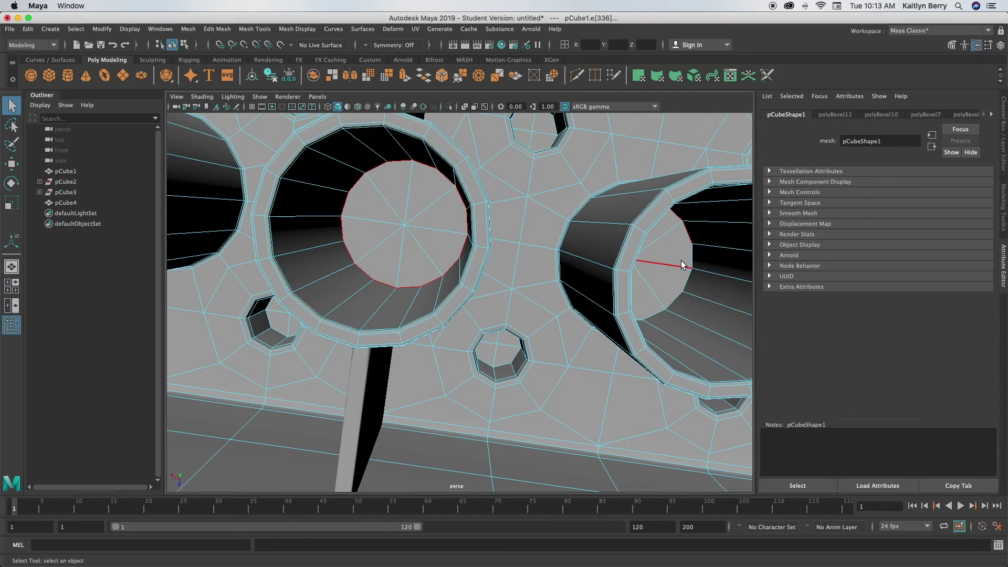
- Add the remaining inner base edges of one end tube to the selection to complete its ring
{"action": "left_click_drag", "start_coordinate": [681, 261], "coordinate": [470, 193], "text": "alt"}
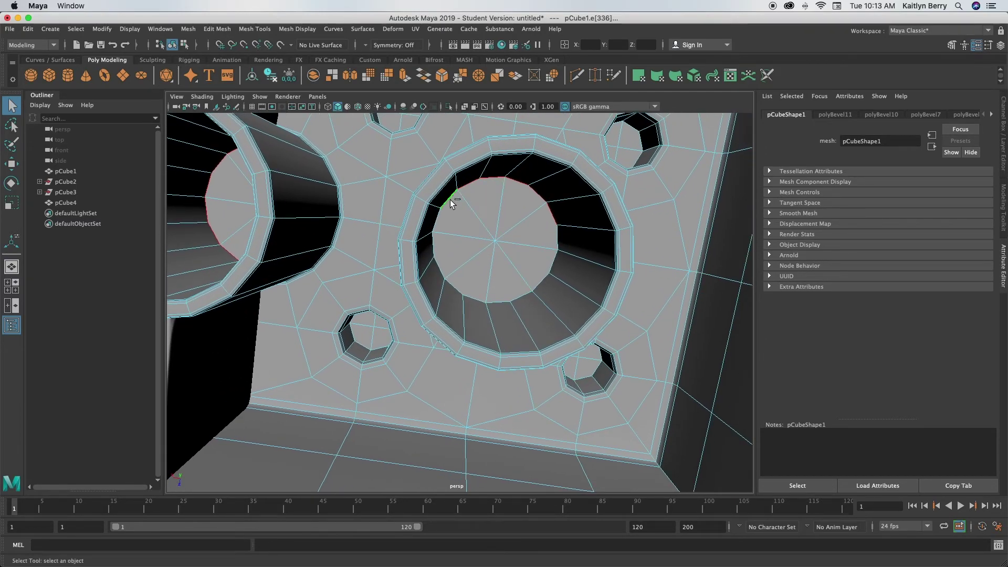
{"action": "left_click", "coordinate": [433, 243]}
{"action": "left_click", "coordinate": [436, 269], "text": "shift"}
{"action": "left_click", "coordinate": [455, 285], "text": "shift"}
{"action": "left_click", "coordinate": [475, 300], "text": "shift"}
{"action": "left_click", "coordinate": [497, 302], "text": "shift"}
{"action": "left_click", "coordinate": [436, 253], "text": "shift"}
{"action": "left_click", "coordinate": [521, 297], "text": "shift"}
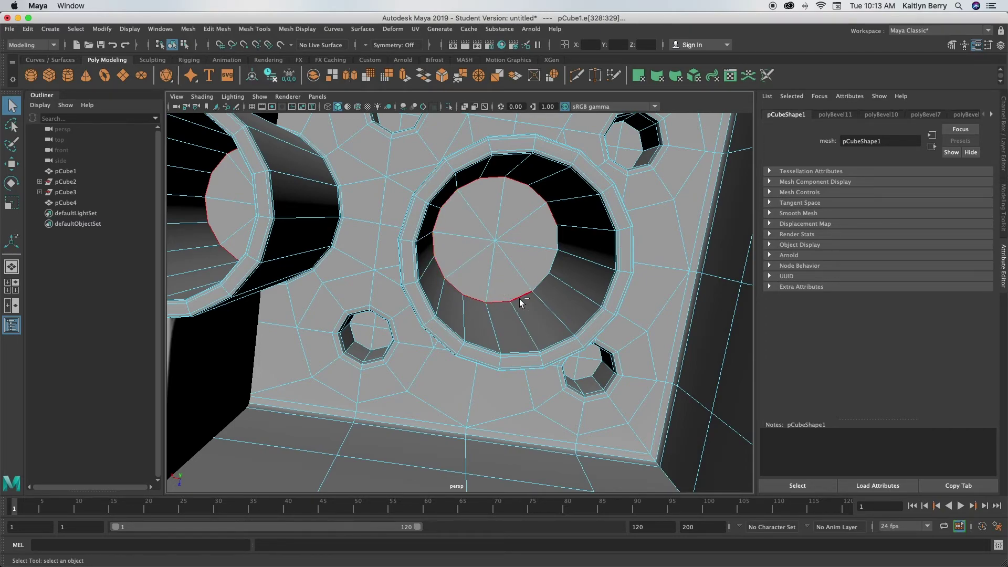
{"action": "left_click", "coordinate": [540, 282], "text": "shift"}
{"action": "left_click", "coordinate": [558, 239], "text": "shift"}
{"action": "left_click", "coordinate": [554, 265], "text": "shift"}
- Complete the inner base edge ring of the opposite end tube in the selection
{"action": "middle_click_drag", "start_coordinate": [367, 291], "coordinate": [741, 309], "text": "alt"}
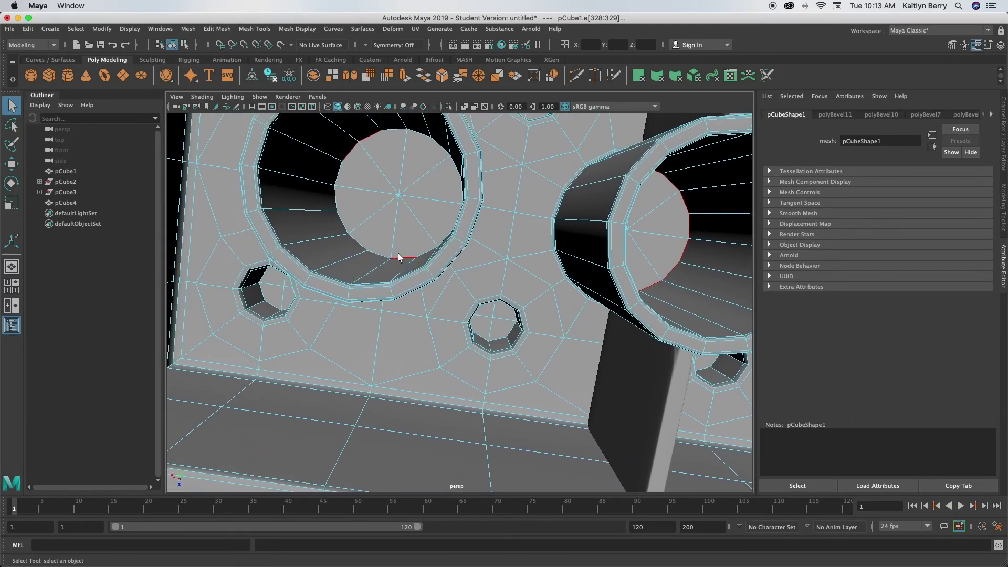
{"action": "middle_click_drag", "start_coordinate": [400, 254], "coordinate": [446, 255], "text": "alt"}
{"action": "left_click", "coordinate": [380, 199], "text": "shift"}
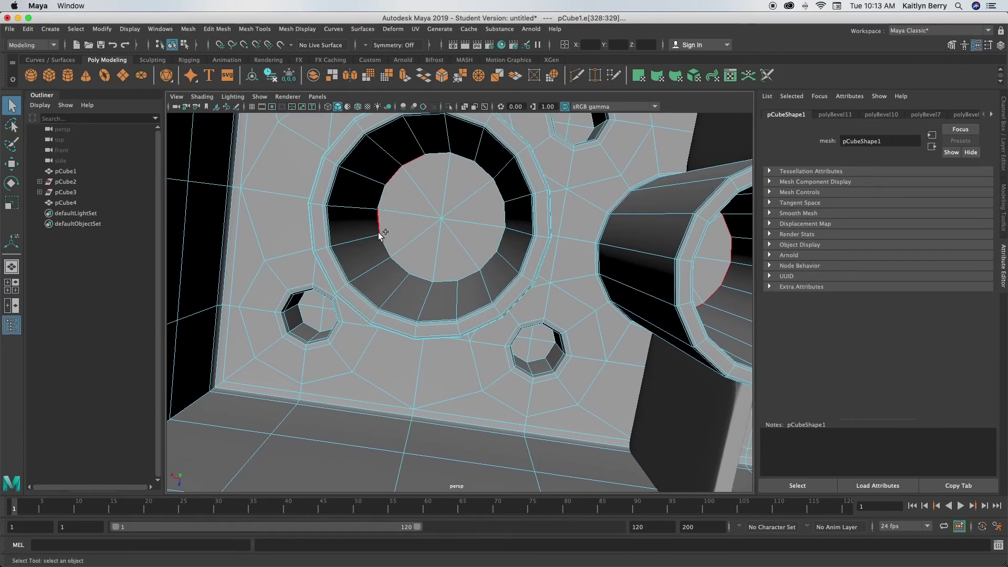
{"action": "left_click", "coordinate": [380, 223], "text": "shift"}
{"action": "double_click", "coordinate": [426, 277], "text": "shift"}
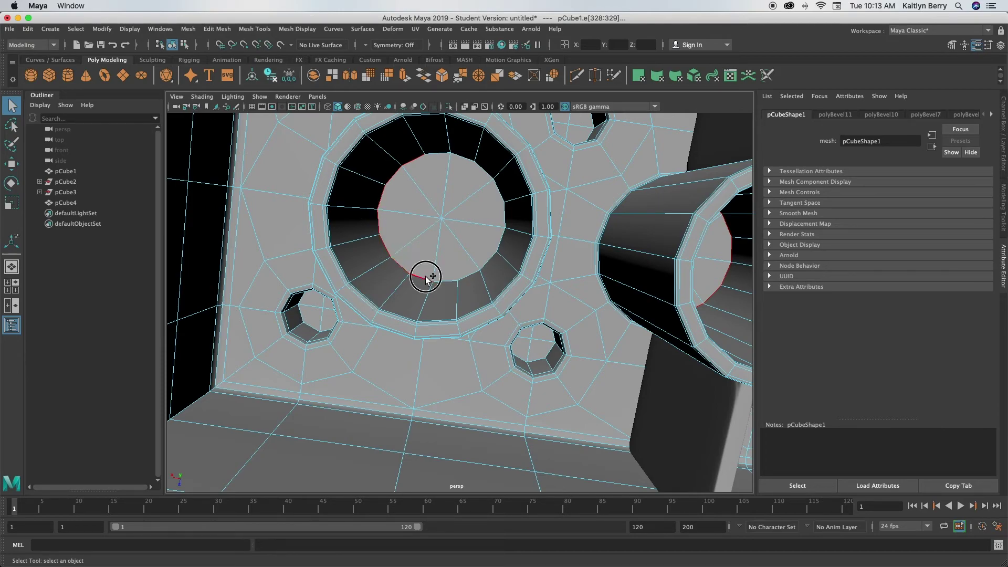
{"action": "double_click", "coordinate": [475, 274], "text": "shift"}
{"action": "double_click", "coordinate": [504, 236], "text": "shift"}
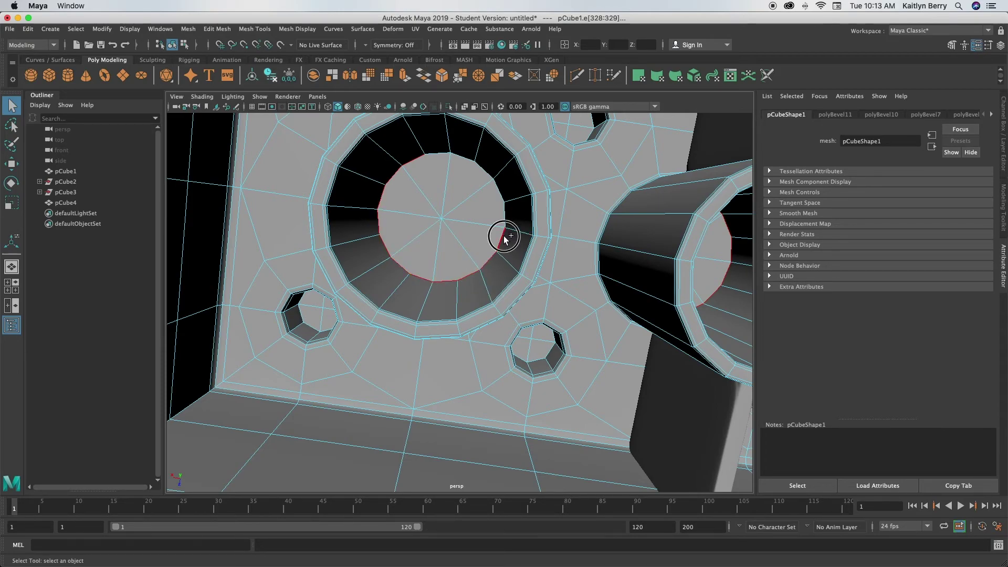
{"action": "double_click", "coordinate": [493, 182], "text": "shift"}
{"action": "double_click", "coordinate": [467, 161], "text": "shift"}
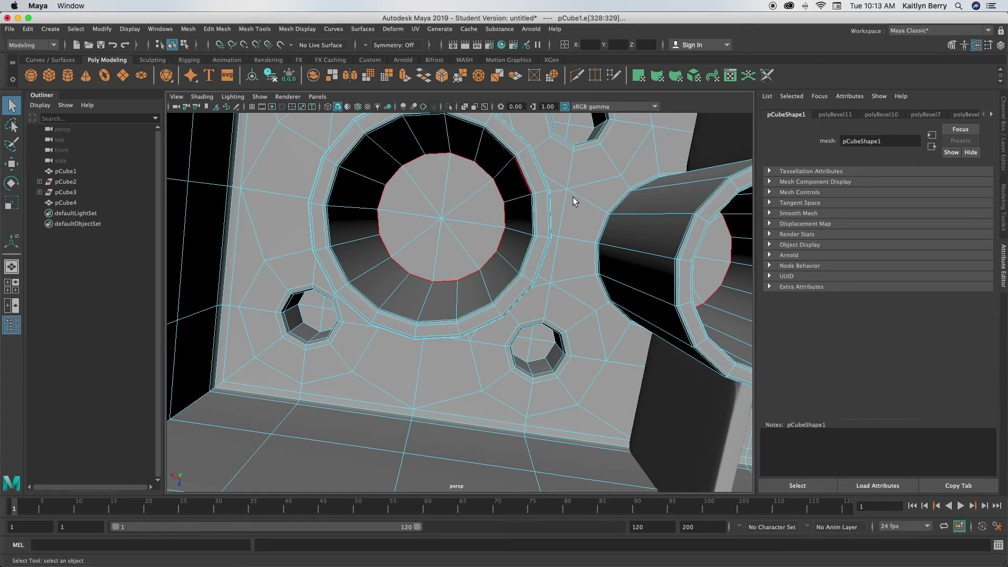
- Bevel the three tubes' inner base edges with 2 segments and a fraction of 0.14, then preview the smooth mesh
{"action": "right_click_drag", "start_coordinate": [609, 267], "coordinate": [512, 299], "text": "alt"}
{"action": "middle_click_drag", "start_coordinate": [512, 299], "coordinate": [435, 265], "text": "alt"}
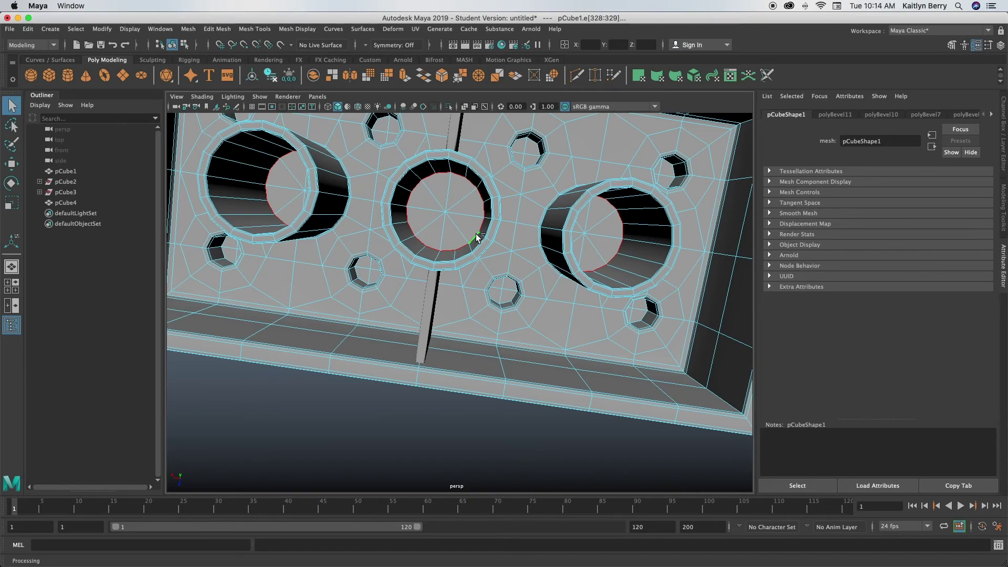
{"action": "key", "text": "ctrl+b"}
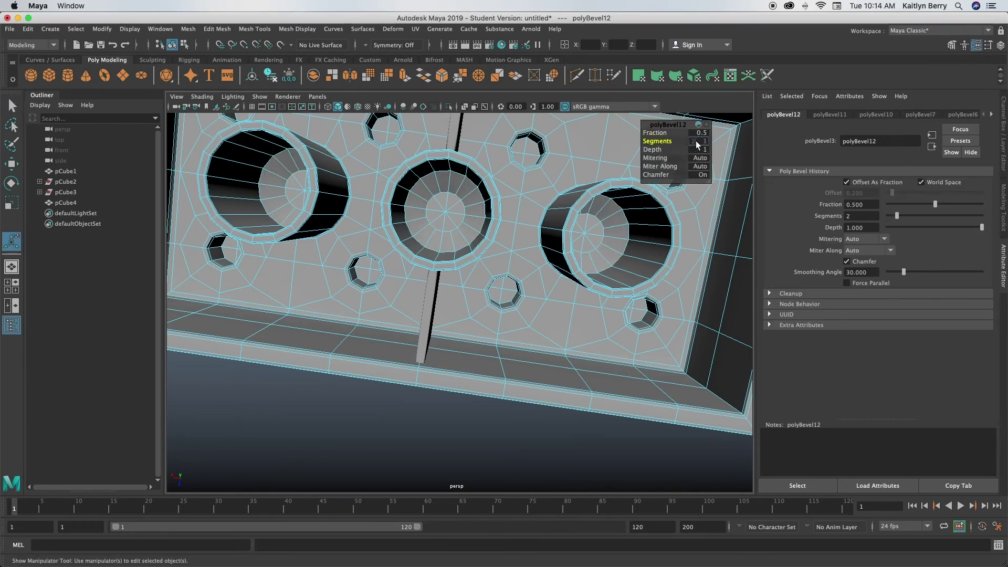
{"action": "left_click", "coordinate": [657, 132]}
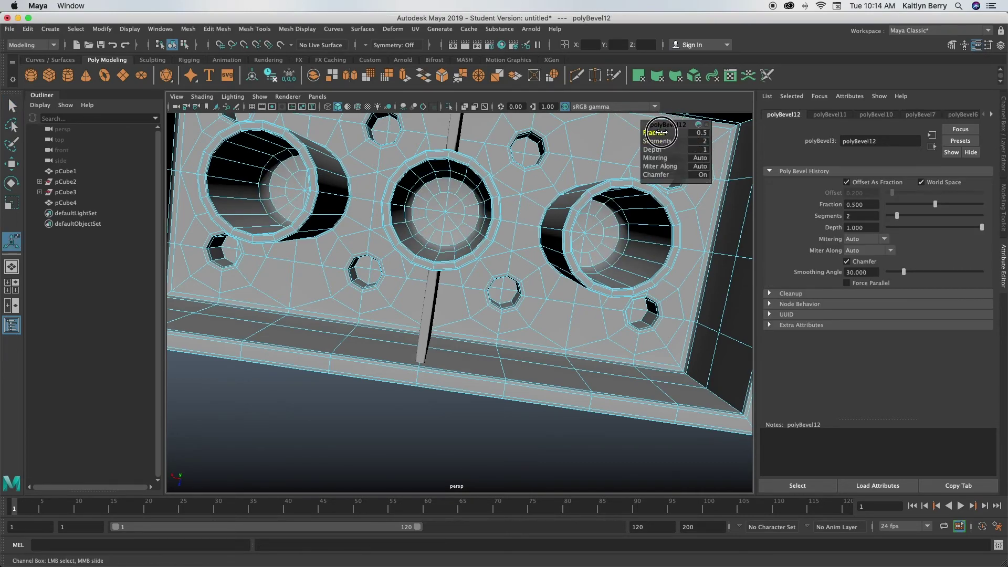
{"action": "left_click_drag", "start_coordinate": [660, 132], "coordinate": [642, 135]}
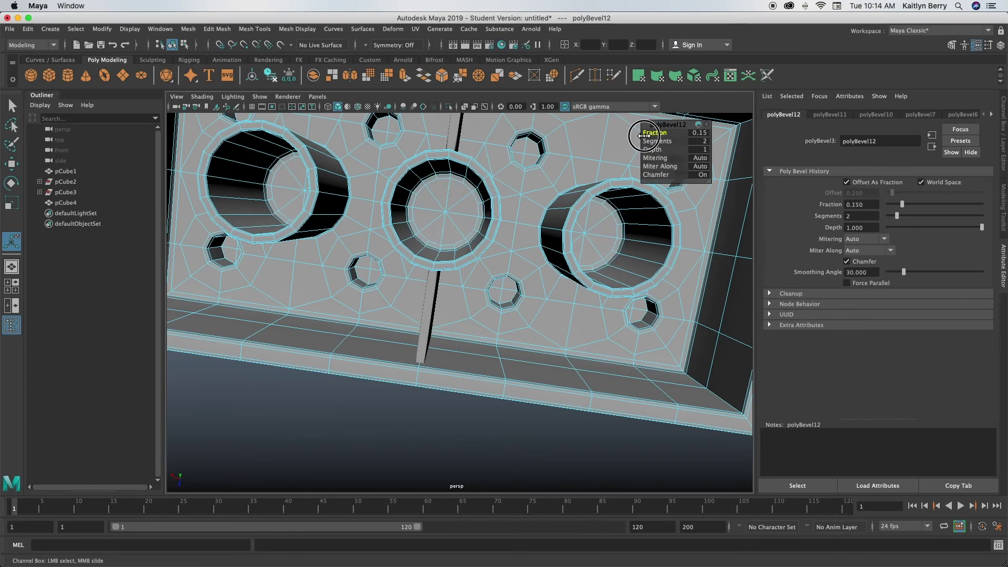
{"action": "key", "text": "3"}
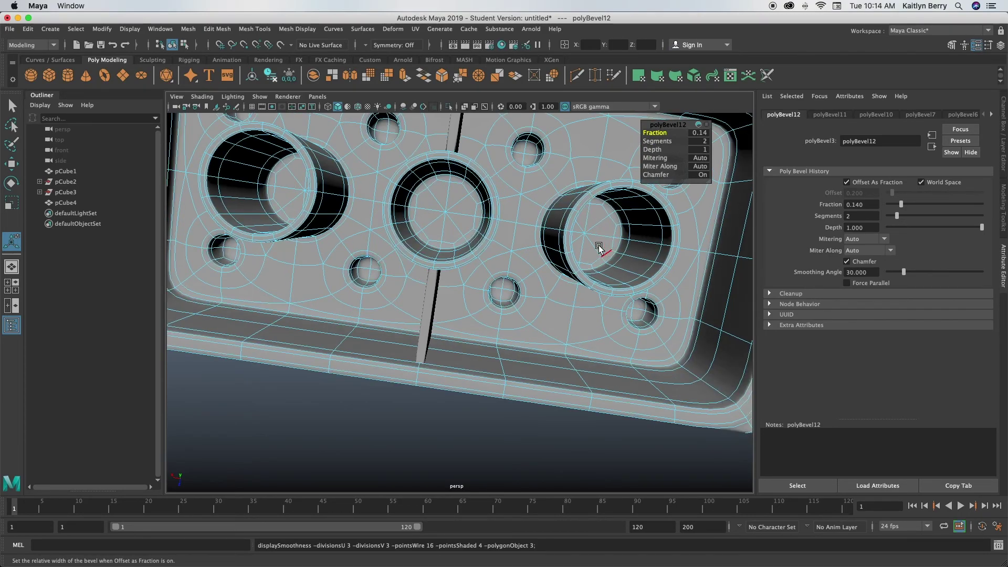
- Return to object mode, frame the brick body, and inspect its smoothed underside and studs
{"action": "right_click_drag", "start_coordinate": [547, 239], "coordinate": [586, 229]}
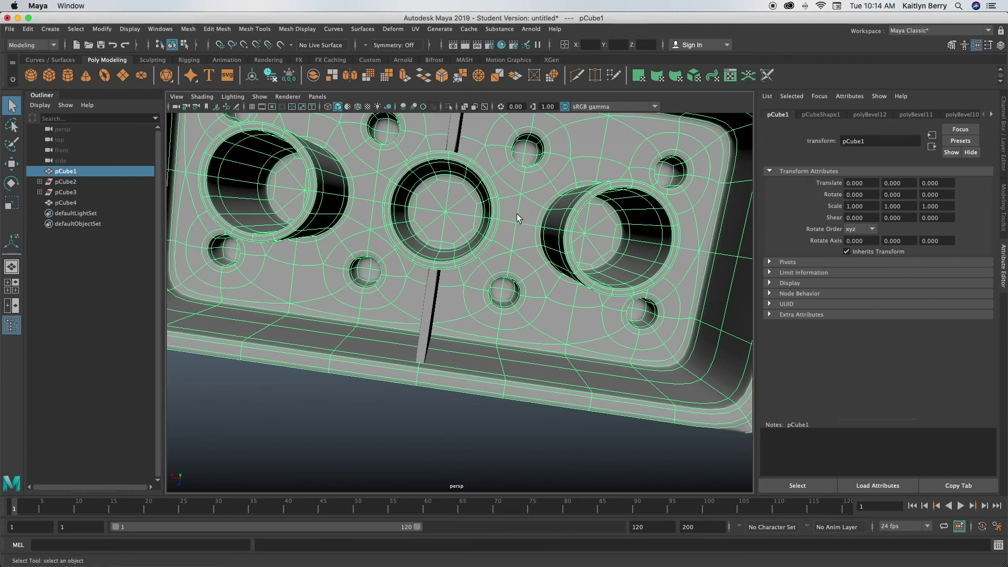
{"action": "key", "text": "f"}
{"action": "left_click", "coordinate": [555, 149]}
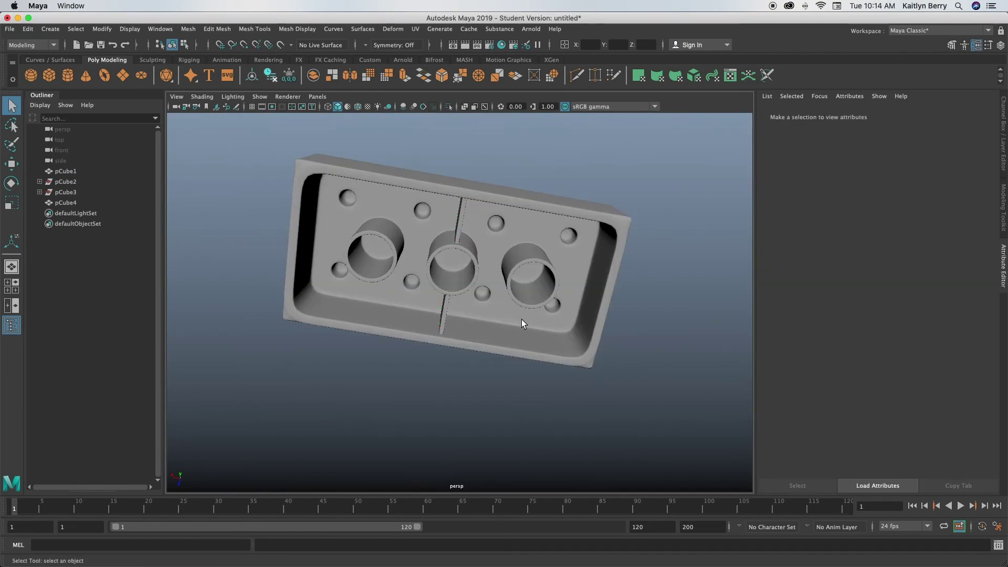
{"action": "left_click_drag", "start_coordinate": [499, 294], "coordinate": [435, 360], "text": "alt"}
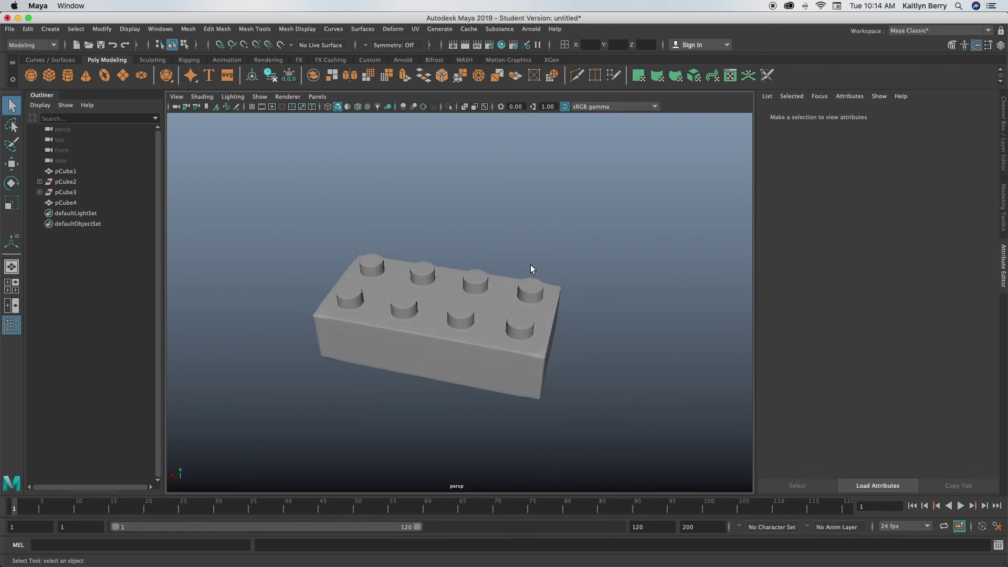